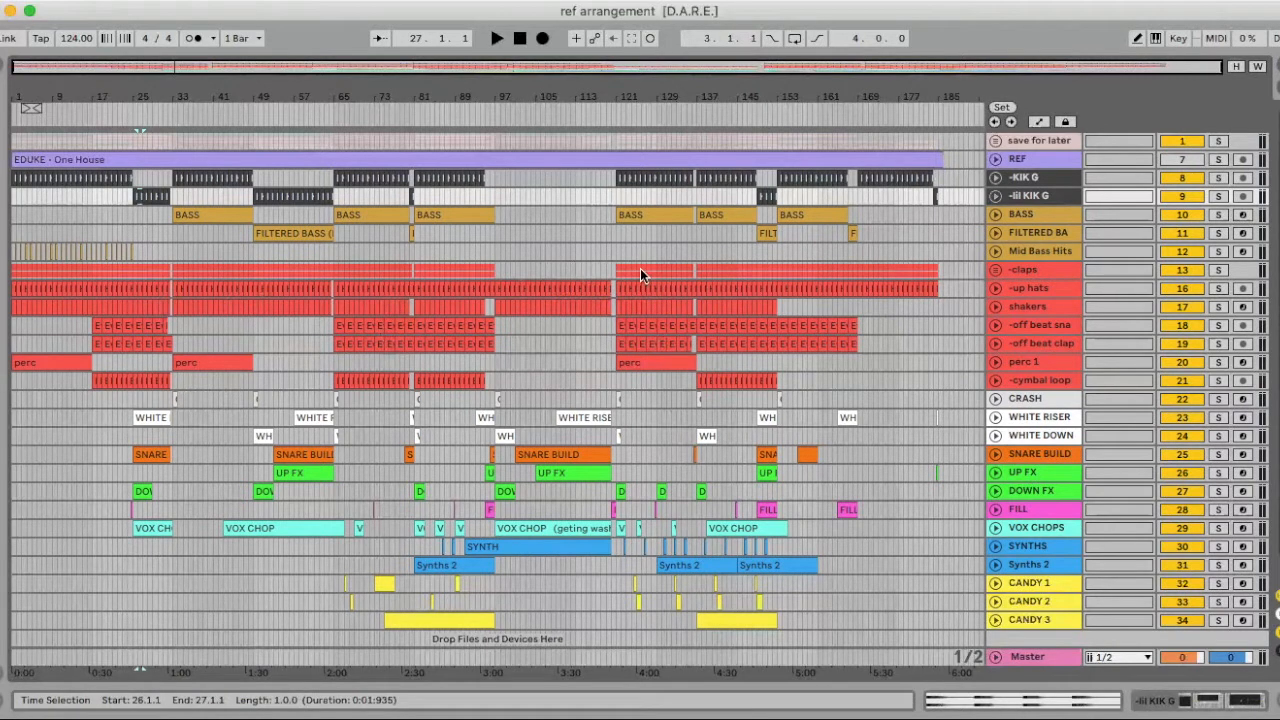
# Step: Unfold the -KIK G track, show its devices and turn off its Saturator and VUMT
pyautogui.click(997, 180)
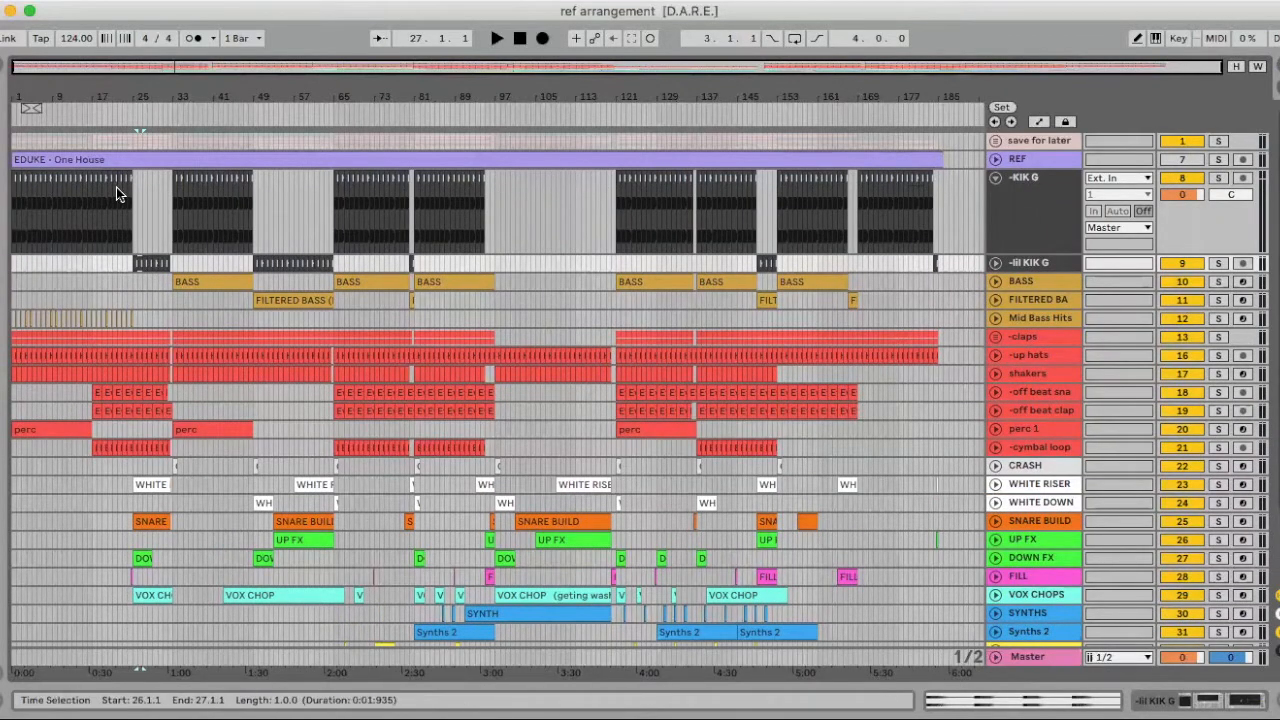
pyautogui.scroll(-1, 704, 214)
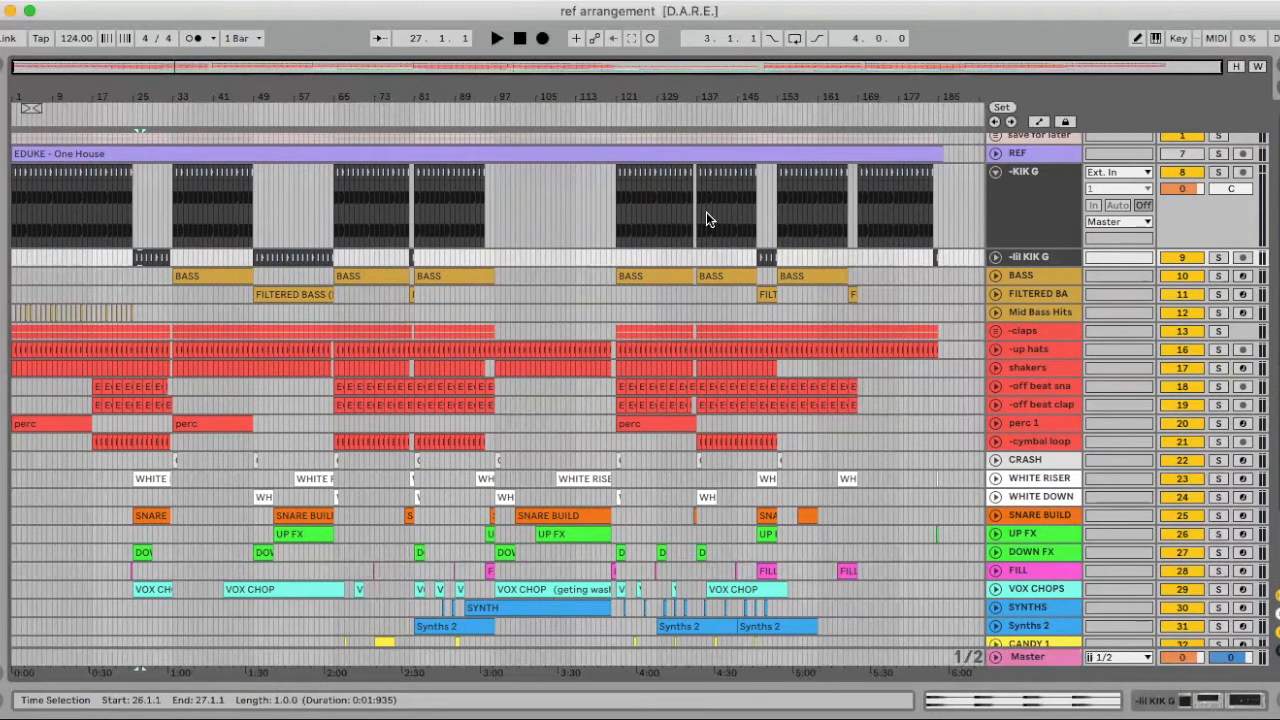
pyautogui.moveTo(72, 96); pyautogui.dragTo(307, 183)
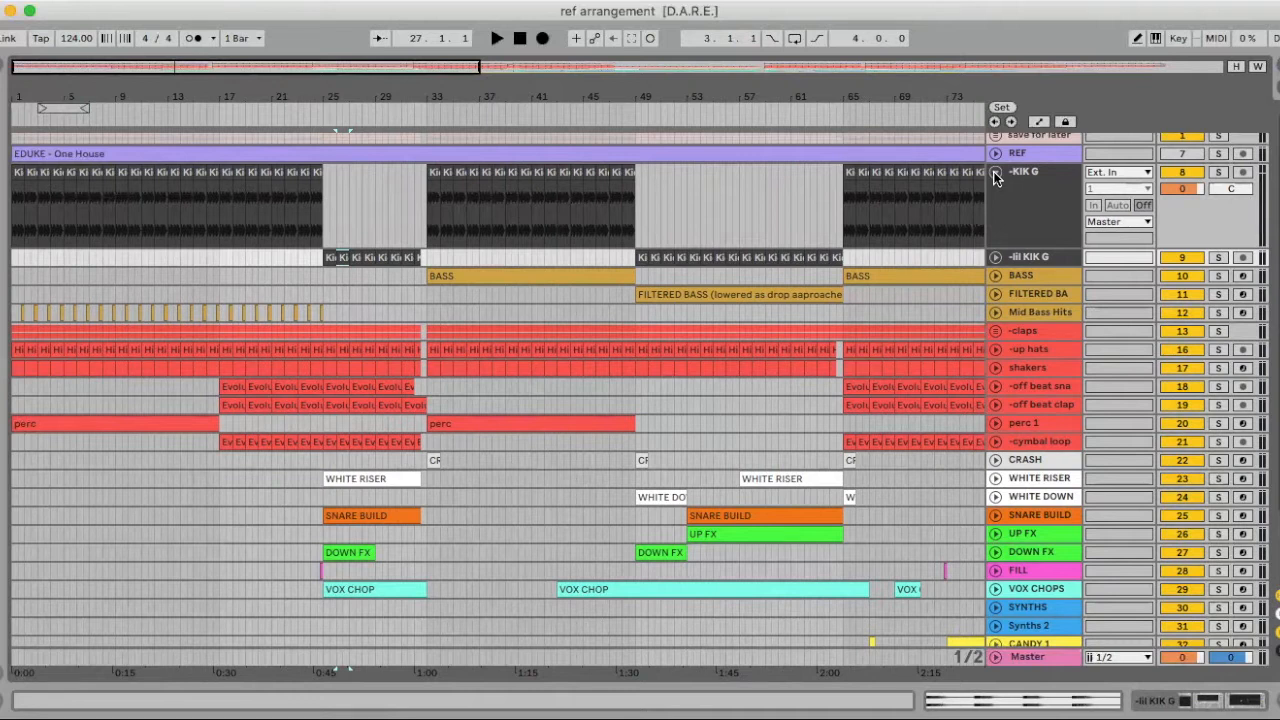
pyautogui.doubleClick(1032, 182)
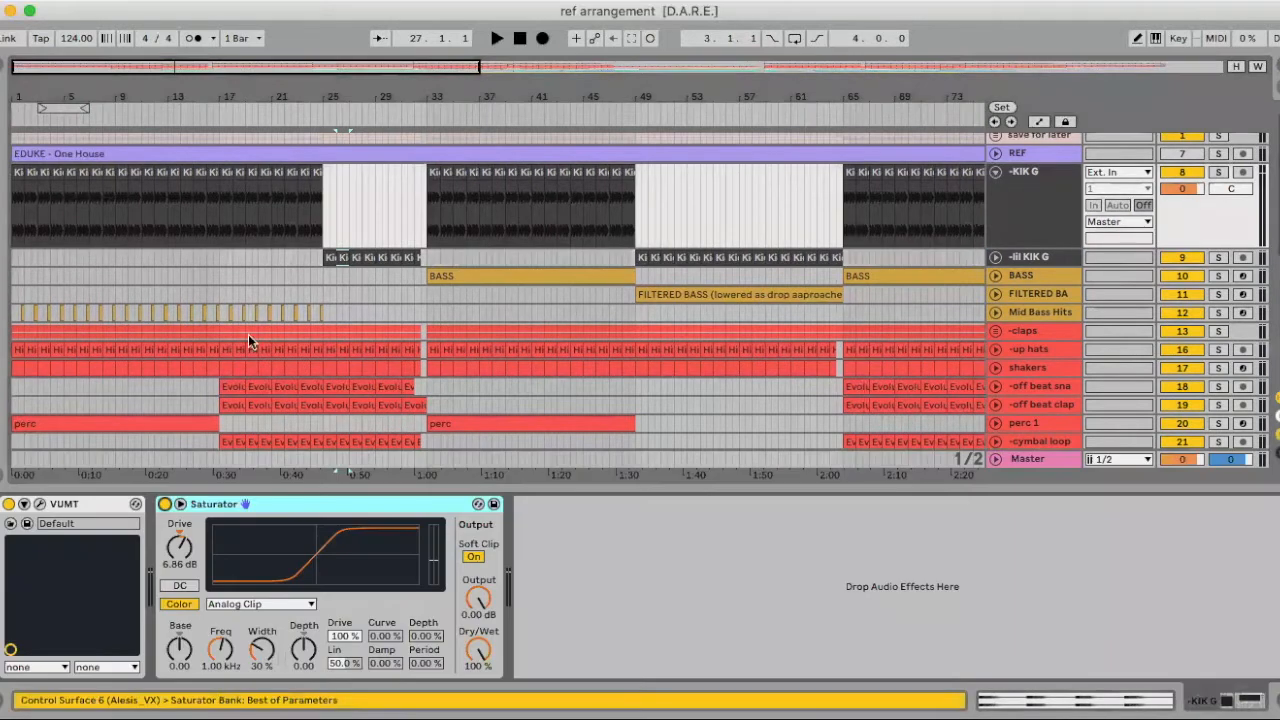
pyautogui.click(165, 504)
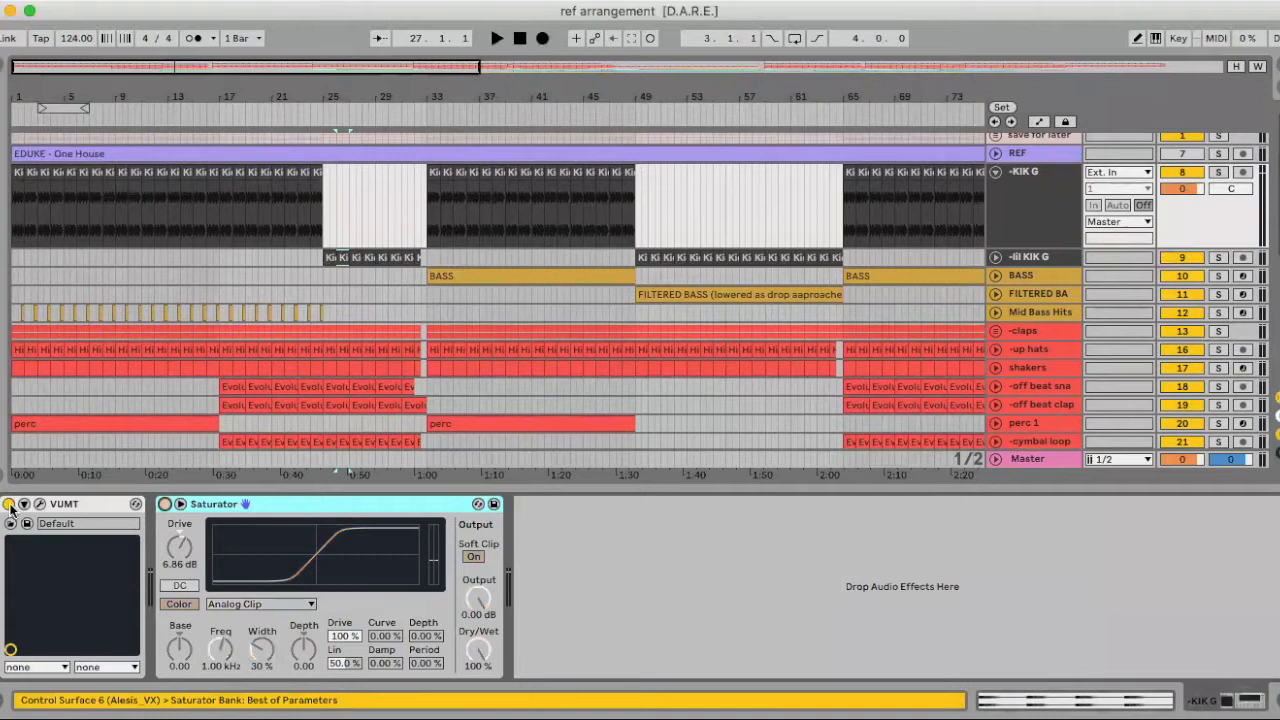
pyautogui.click(8, 505)
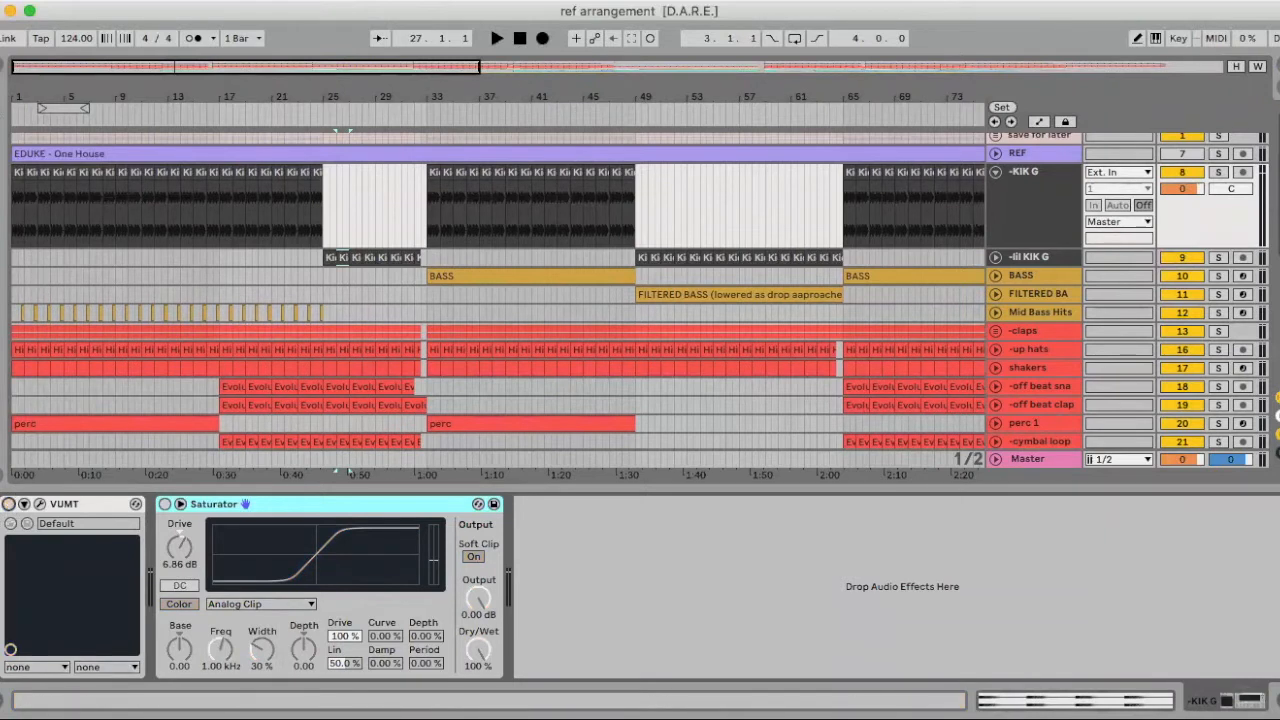
# Step: Add the Voxengo SPAN plug-in after the Saturator on the -KIK G track
pyautogui.press('super+alt+b')
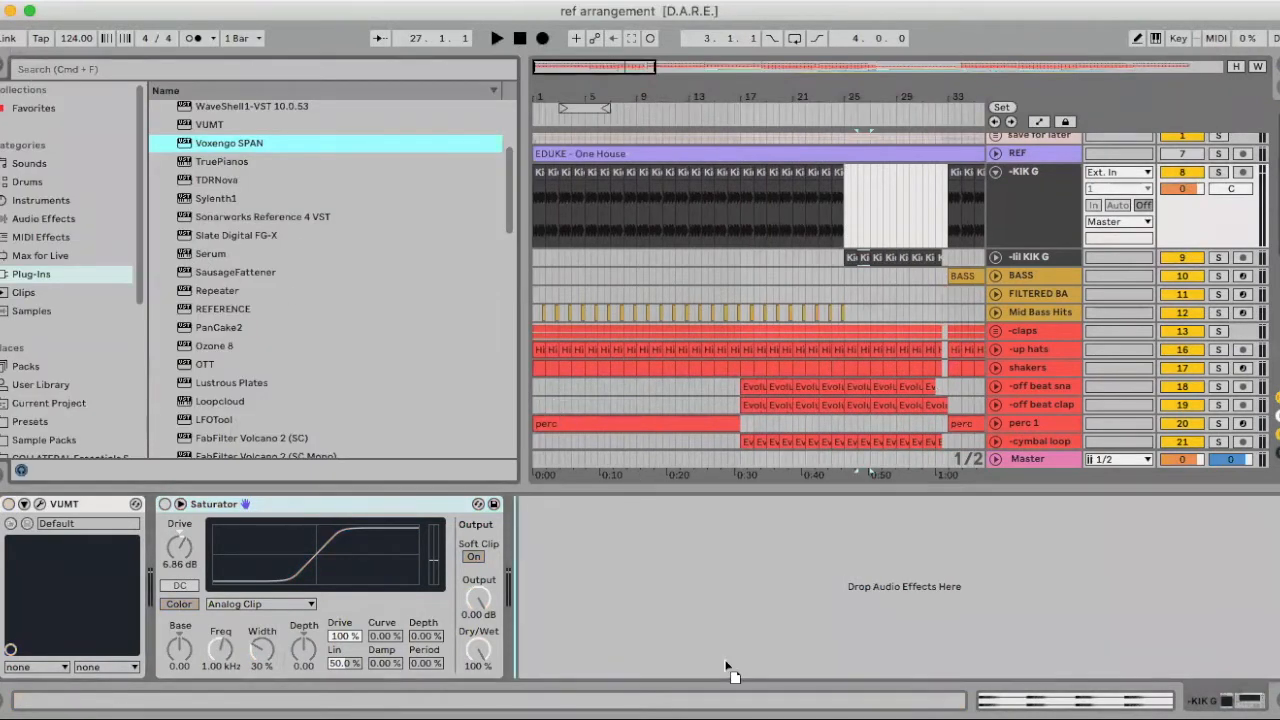
pyautogui.press('Return')
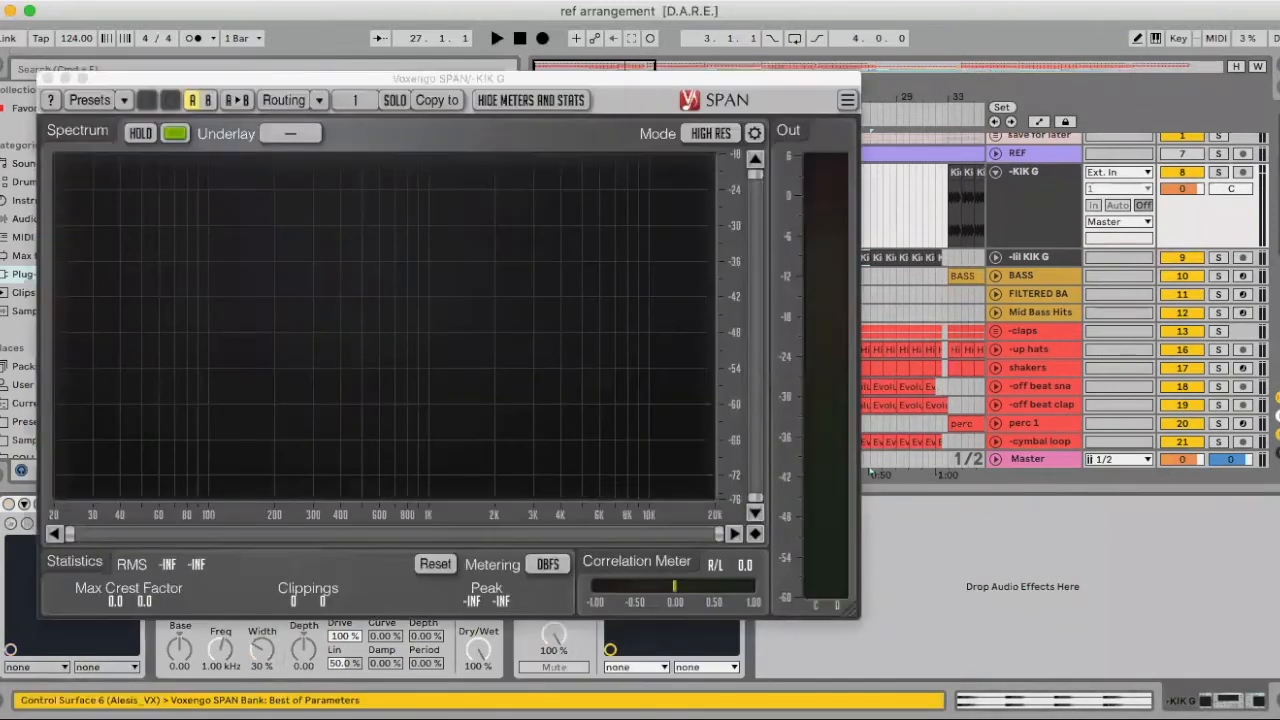
pyautogui.click(2, 71)
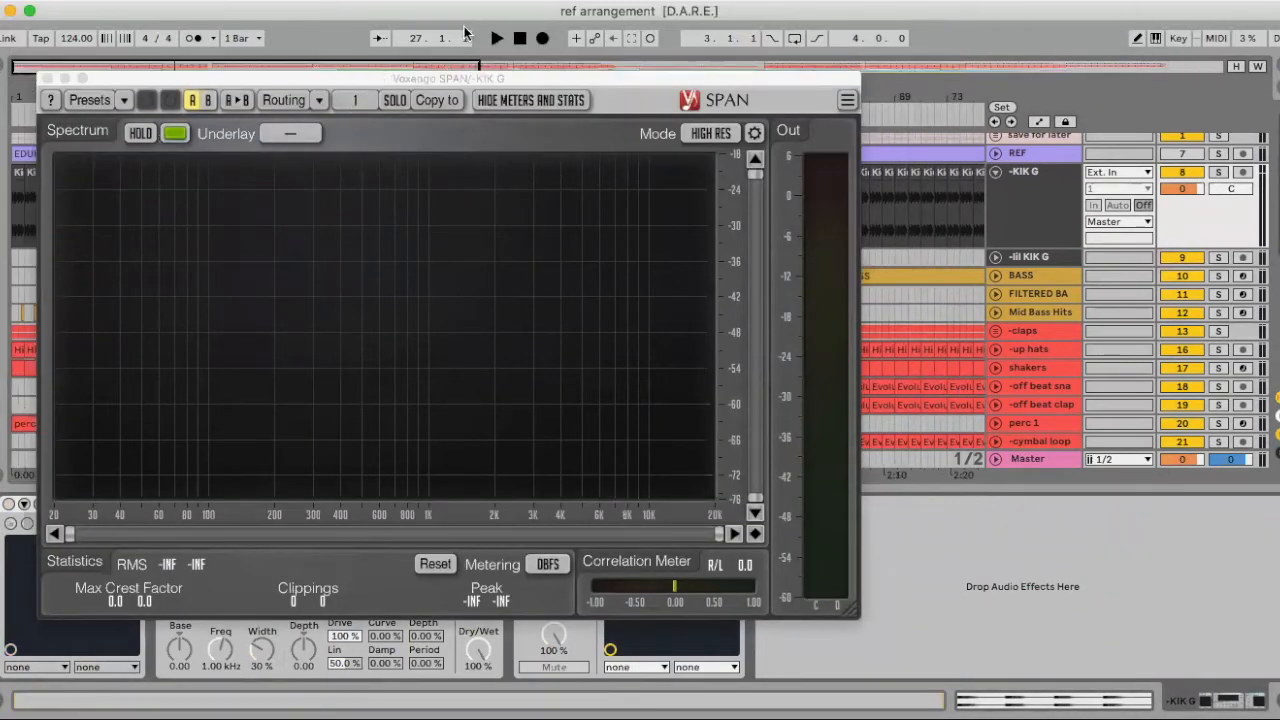
# Step: Solo the -KIK G track and play its clip at bar 69 to examine the kick's fundamental frequency in SPAN
pyautogui.click(380, 167)
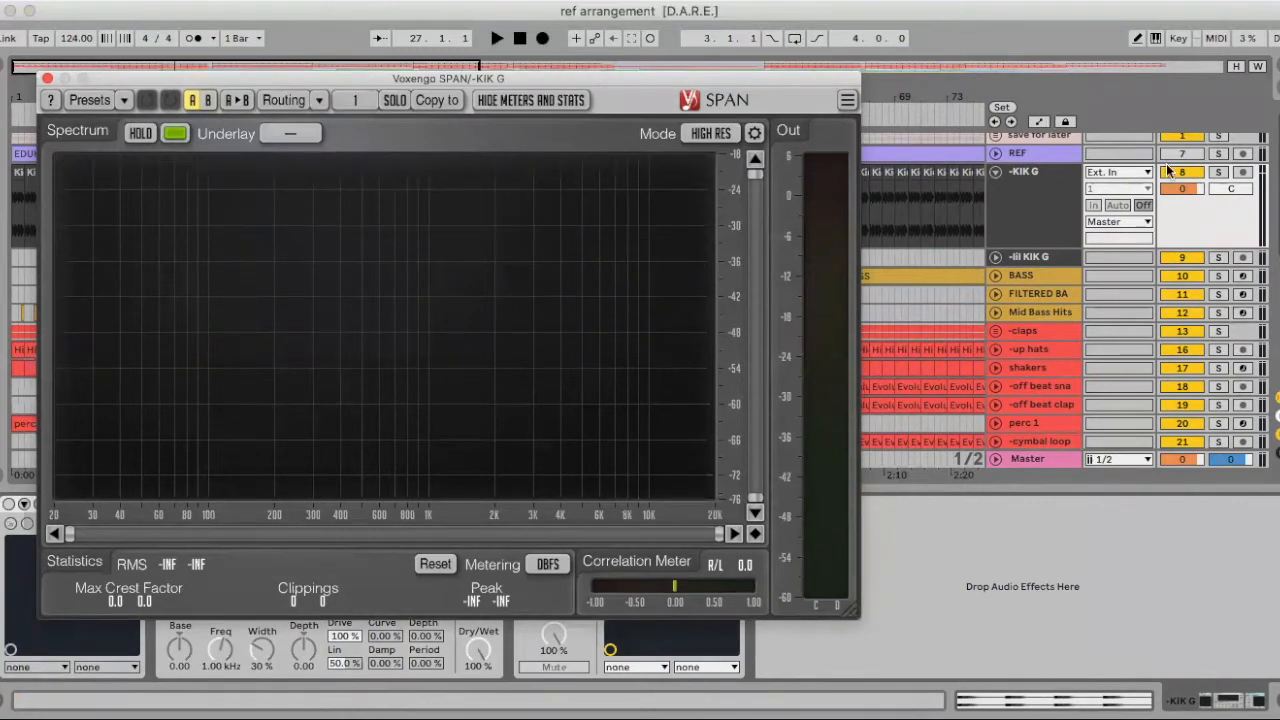
pyautogui.click(1218, 171)
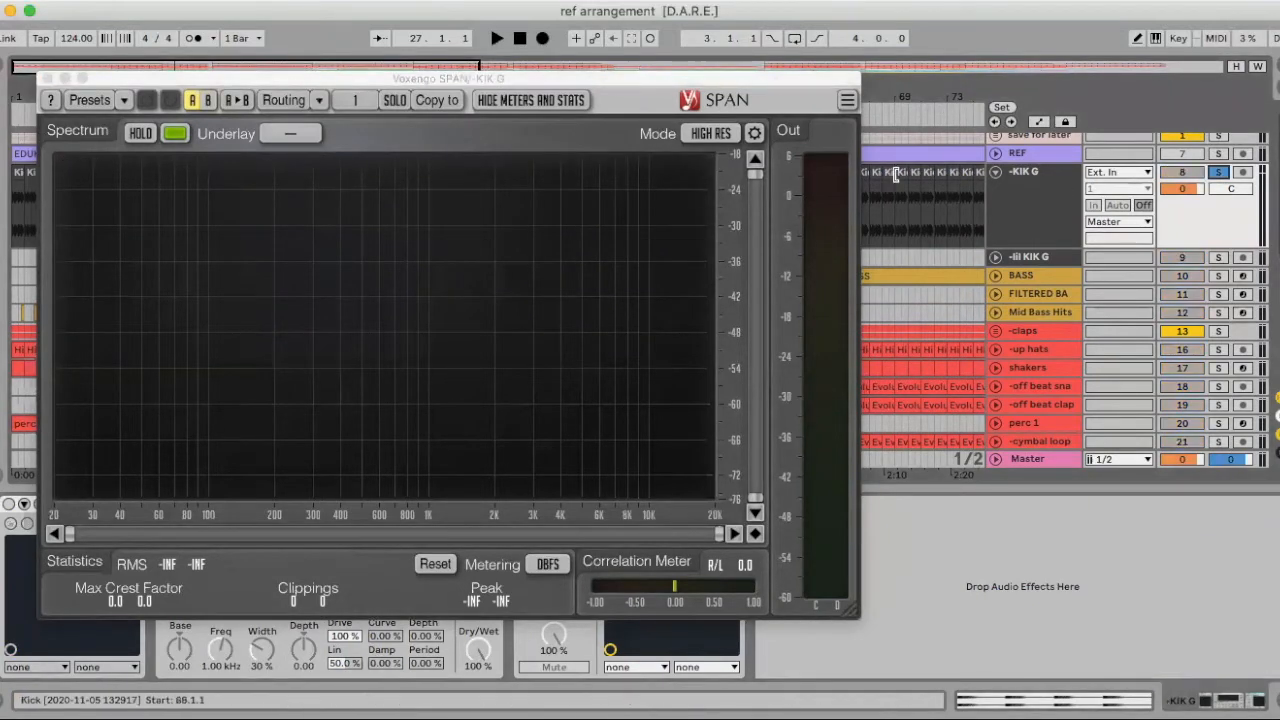
pyautogui.click(902, 172)
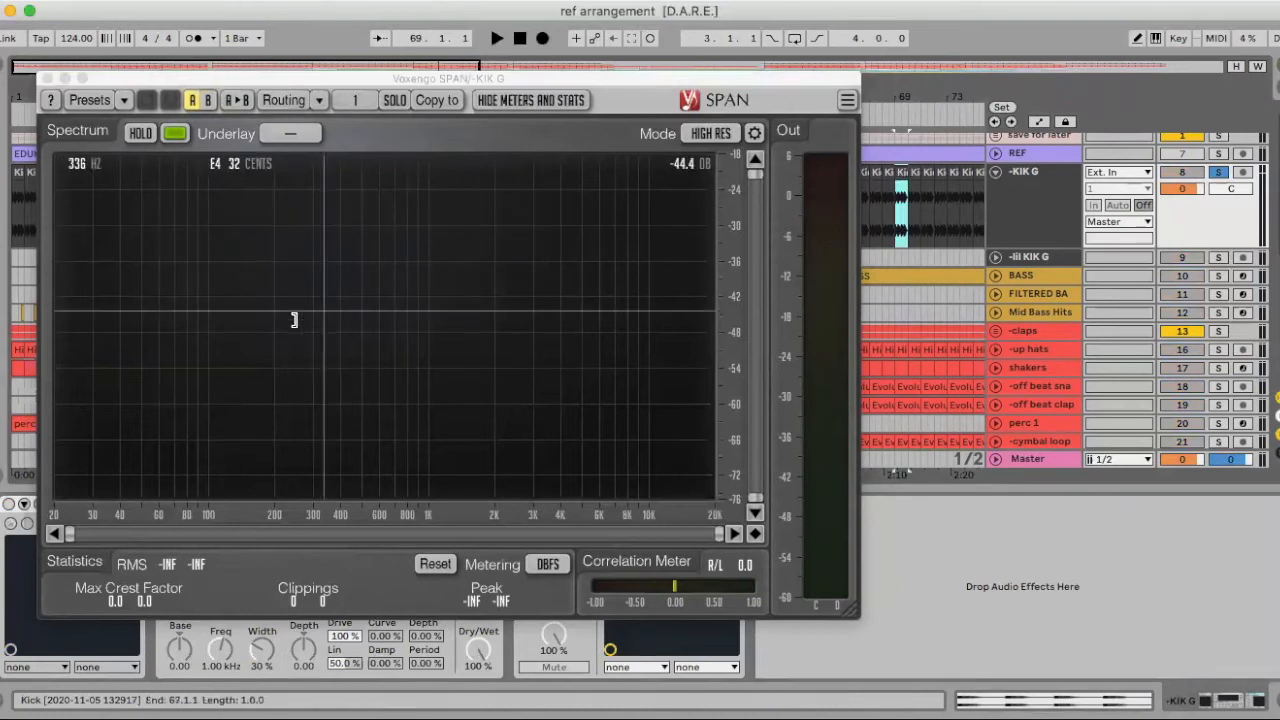
pyautogui.press('space')
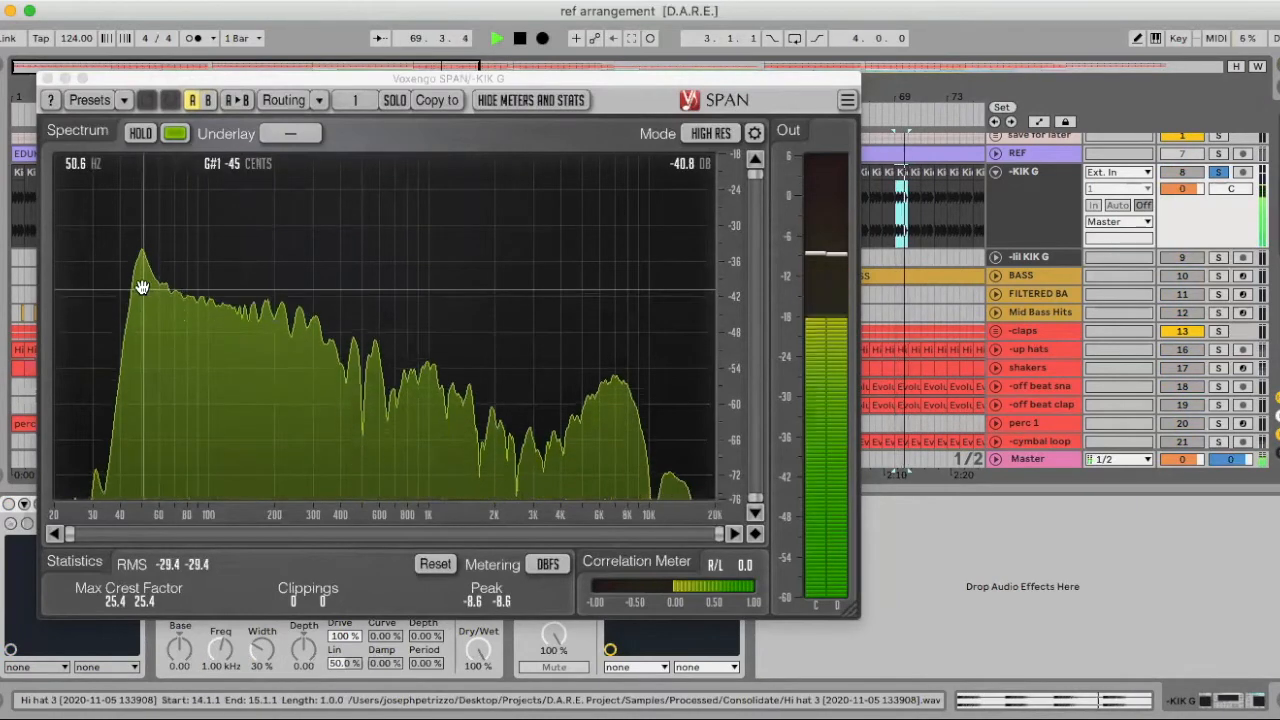
pyautogui.press('space')
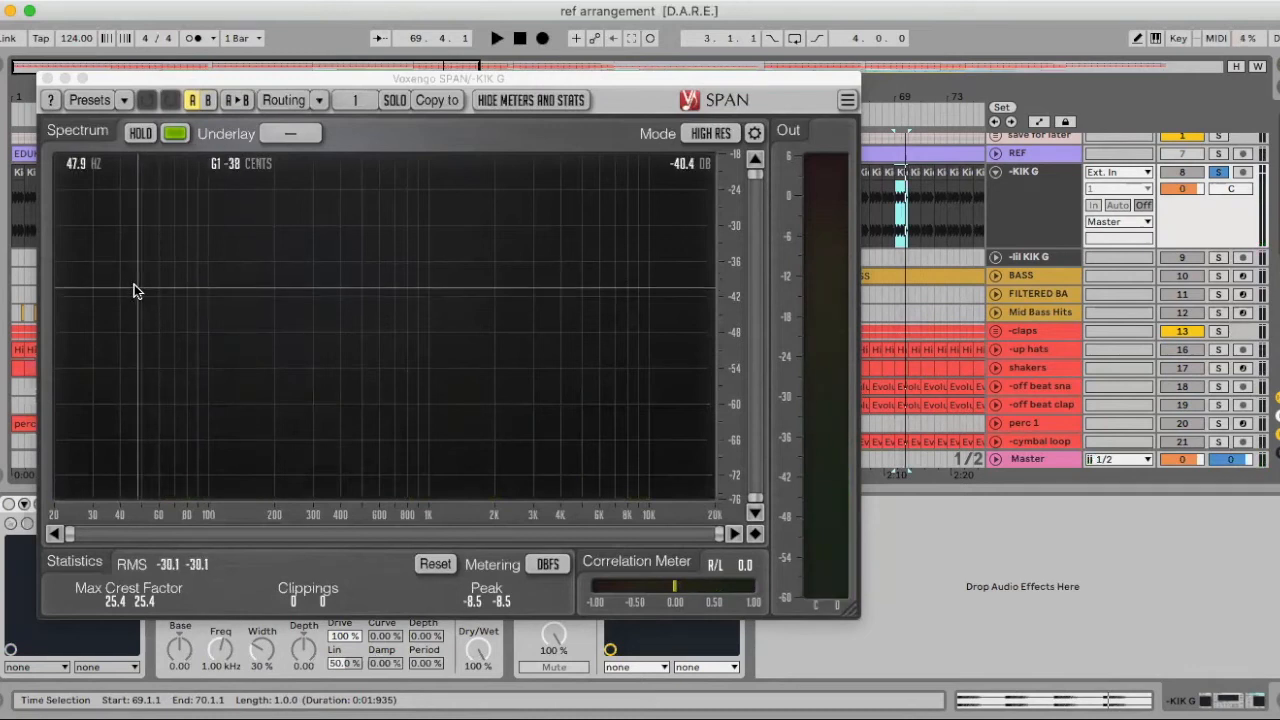
pyautogui.press('space')
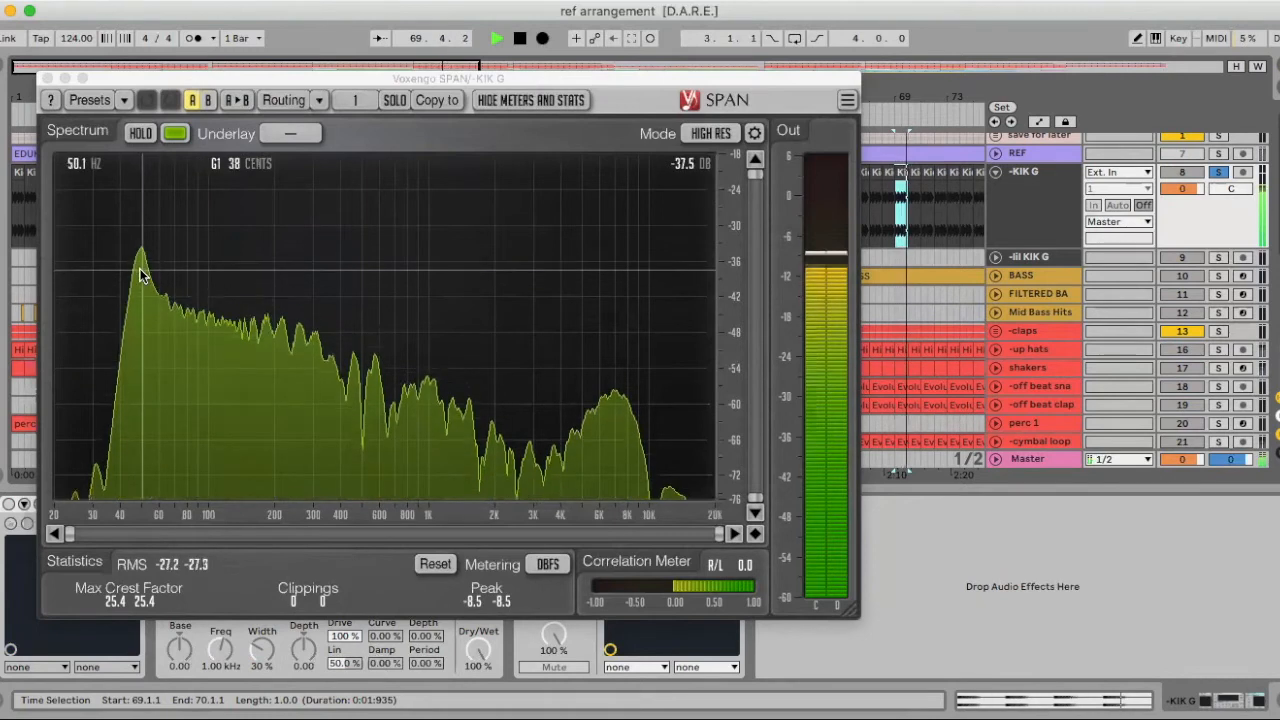
pyautogui.press('space')
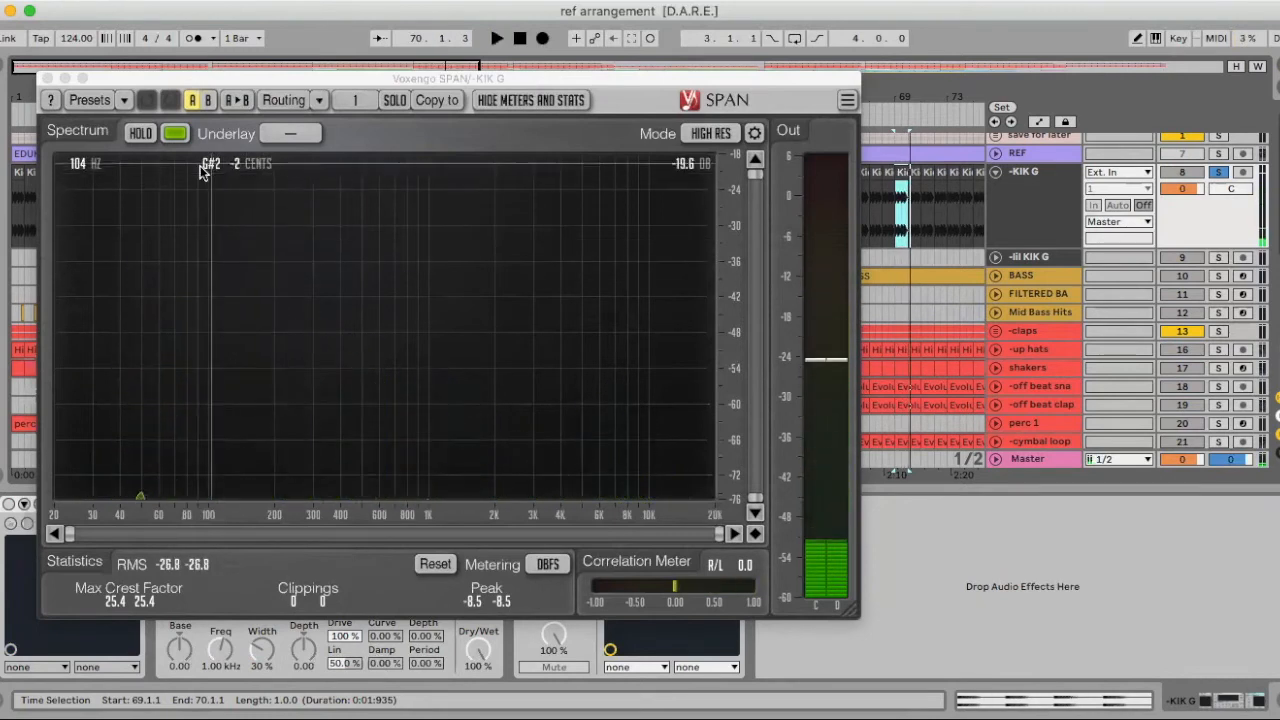
# Step: Close the SPAN window and delete the Voxengo SPAN device from the -KIK G track
pyautogui.click(44, 78)
pyautogui.click(1036, 173)
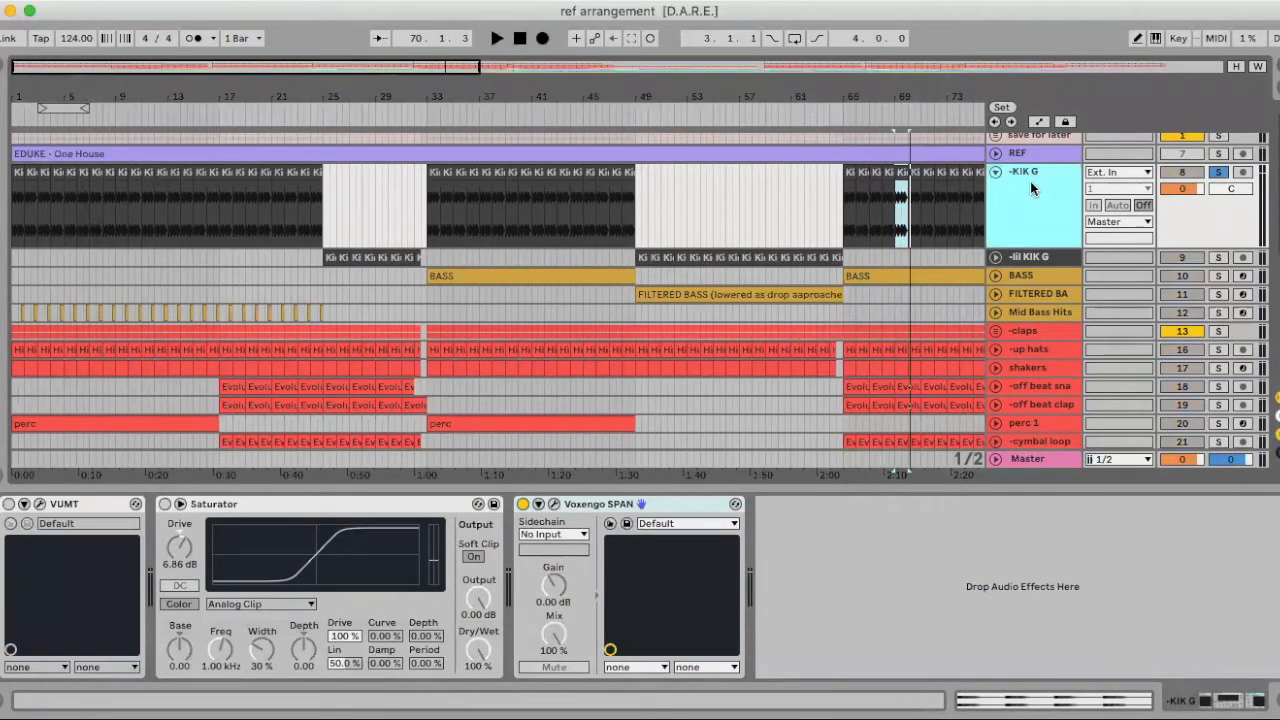
pyautogui.scroll(-1, 289, 257)
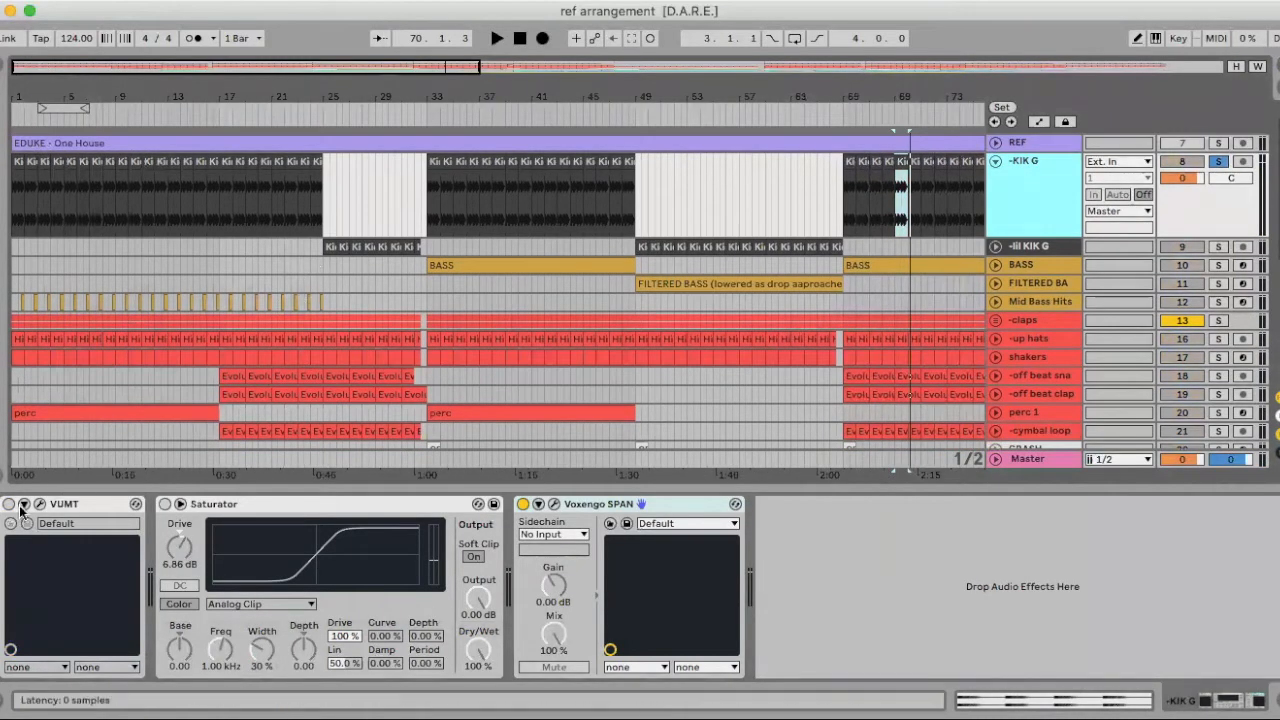
pyautogui.click(601, 508)
pyautogui.press('Delete')
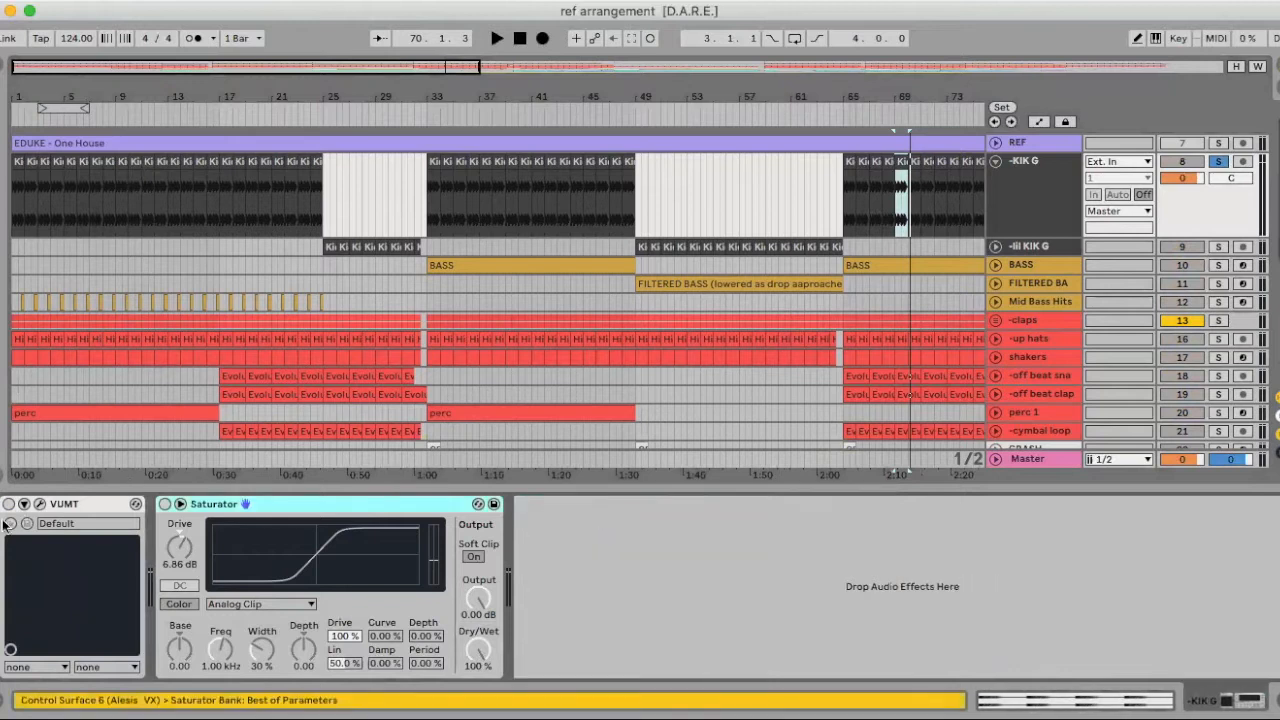
# Step: Switch to Session View and turn the -KIK G track's VUMT back on with its meter window open
pyautogui.click(1094, 179)
pyautogui.press('Tab')
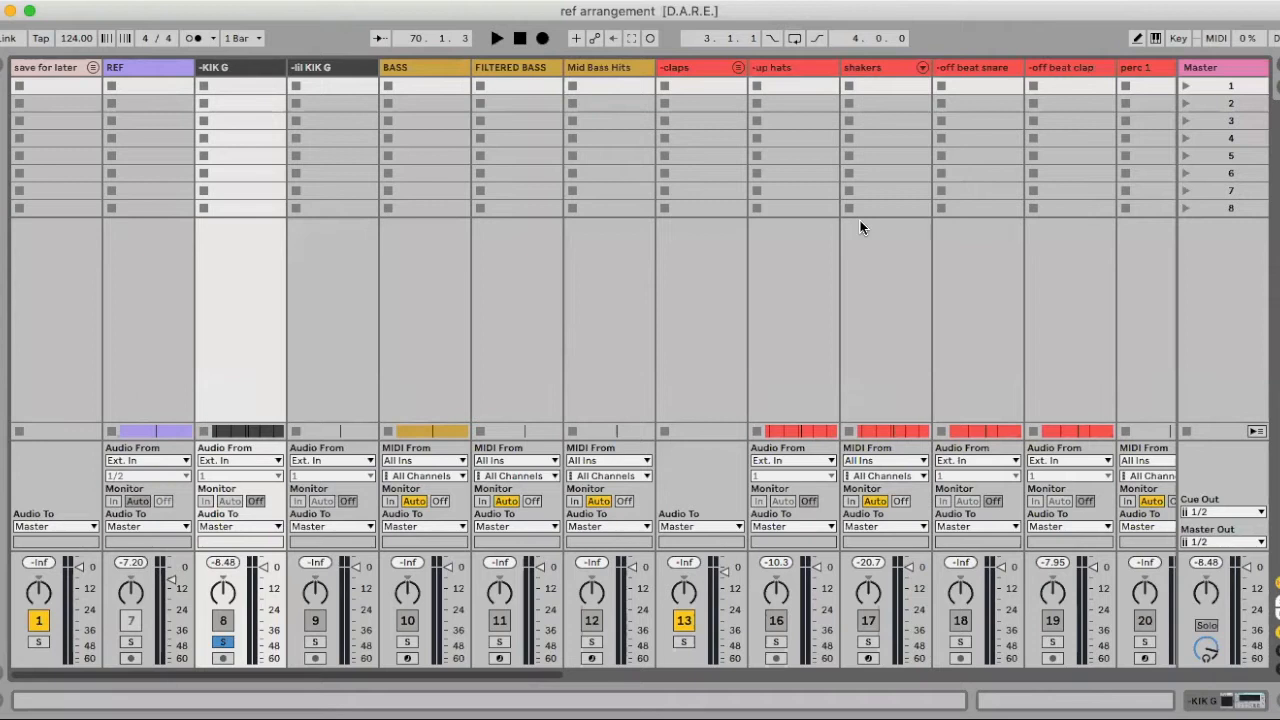
pyautogui.doubleClick(215, 66)
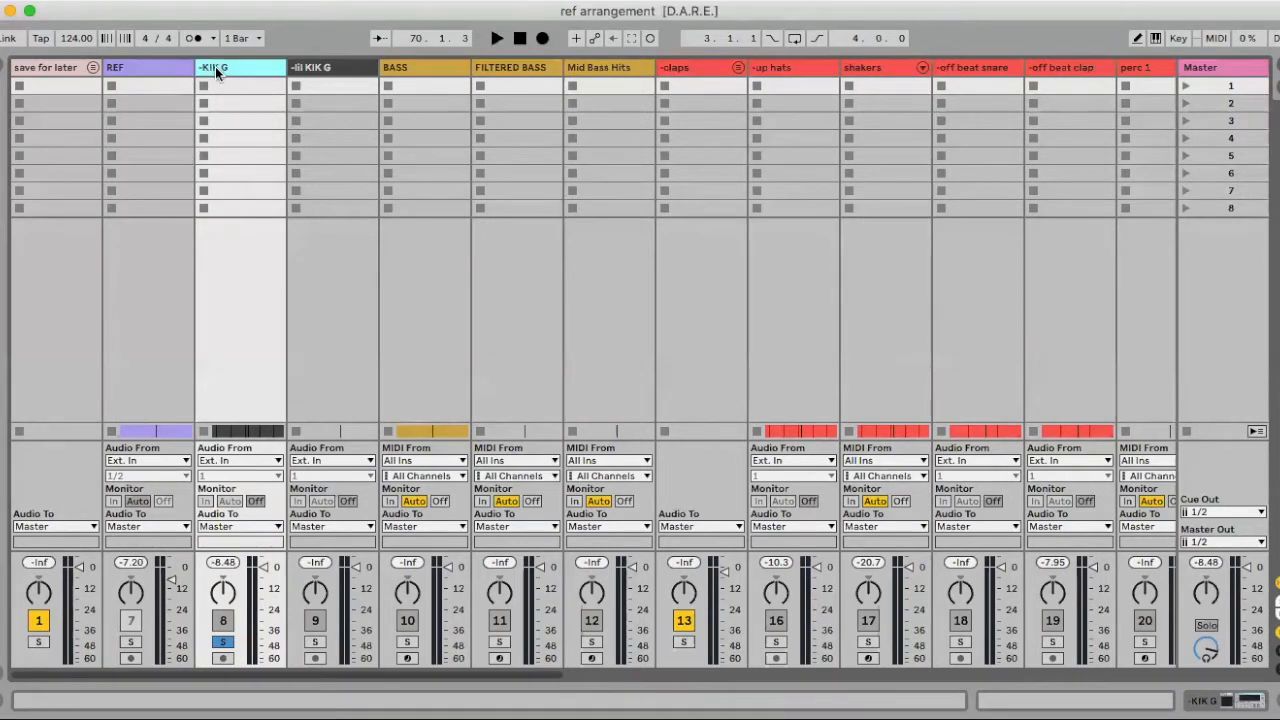
pyautogui.click(39, 505)
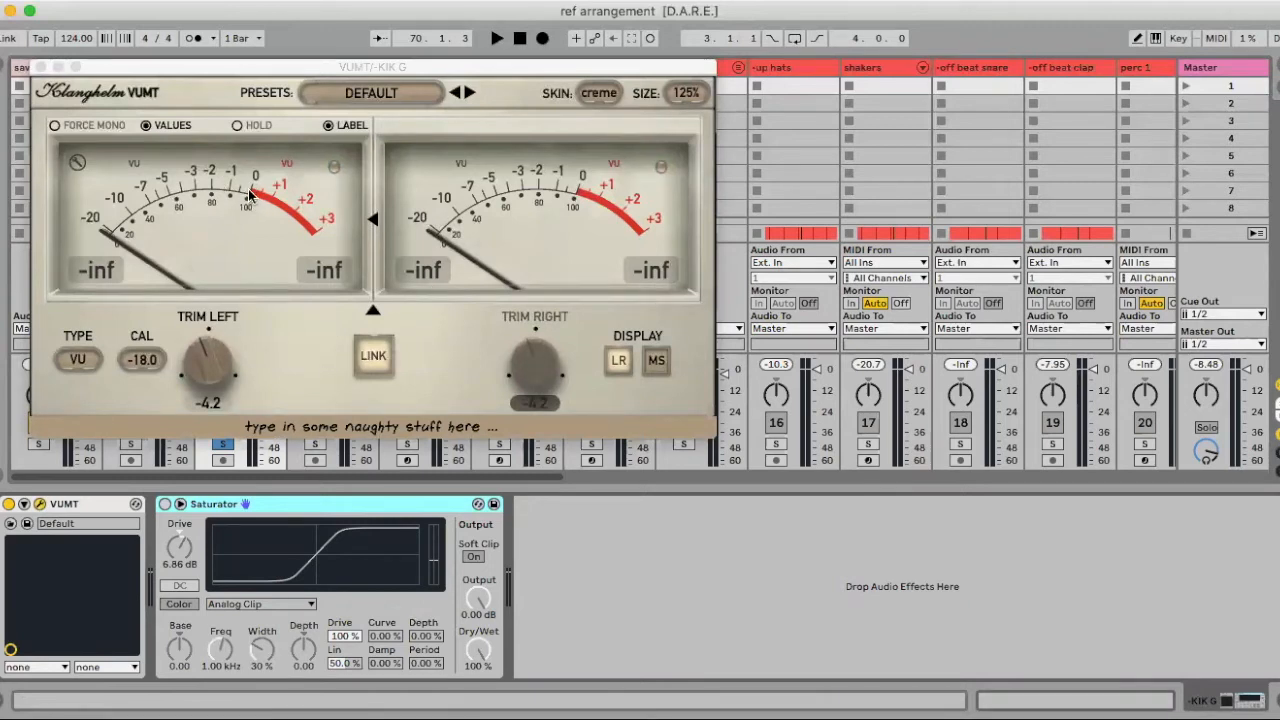
# Step: Play the soloed kick to examine its level on the VU meter, and close the VUMT window
pyautogui.press('space')
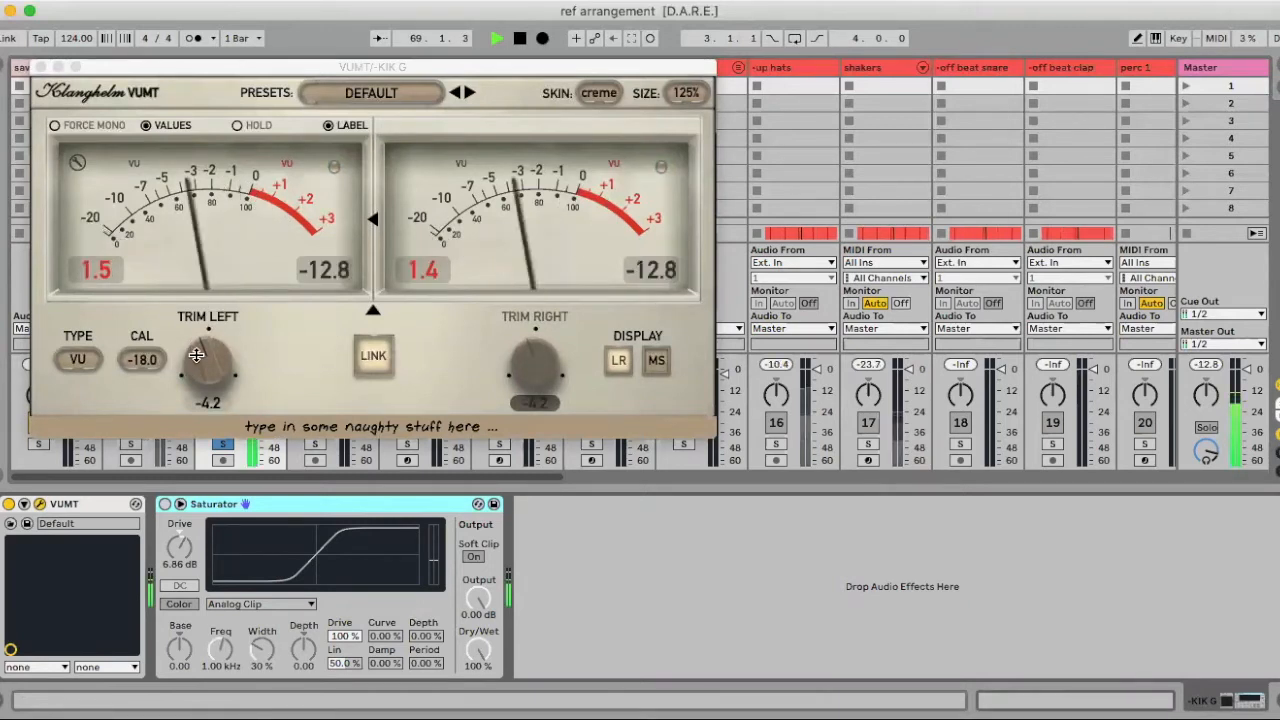
pyautogui.press('space')
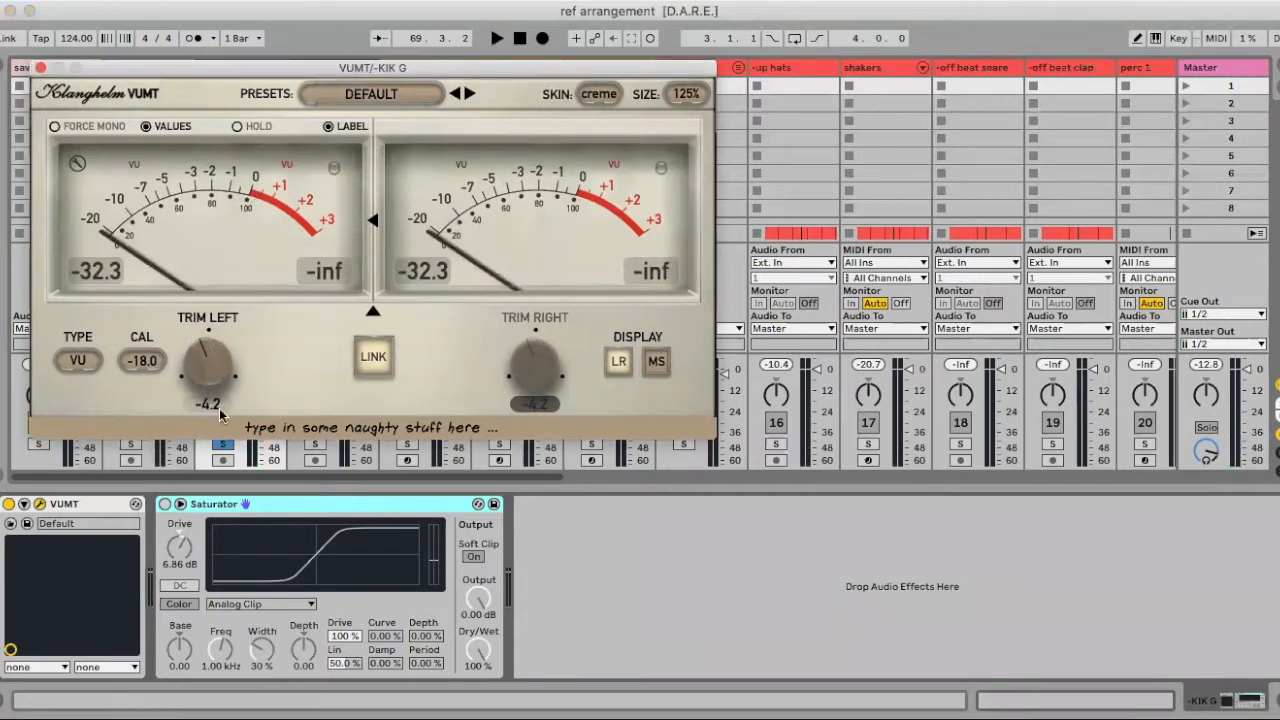
pyautogui.click(42, 67)
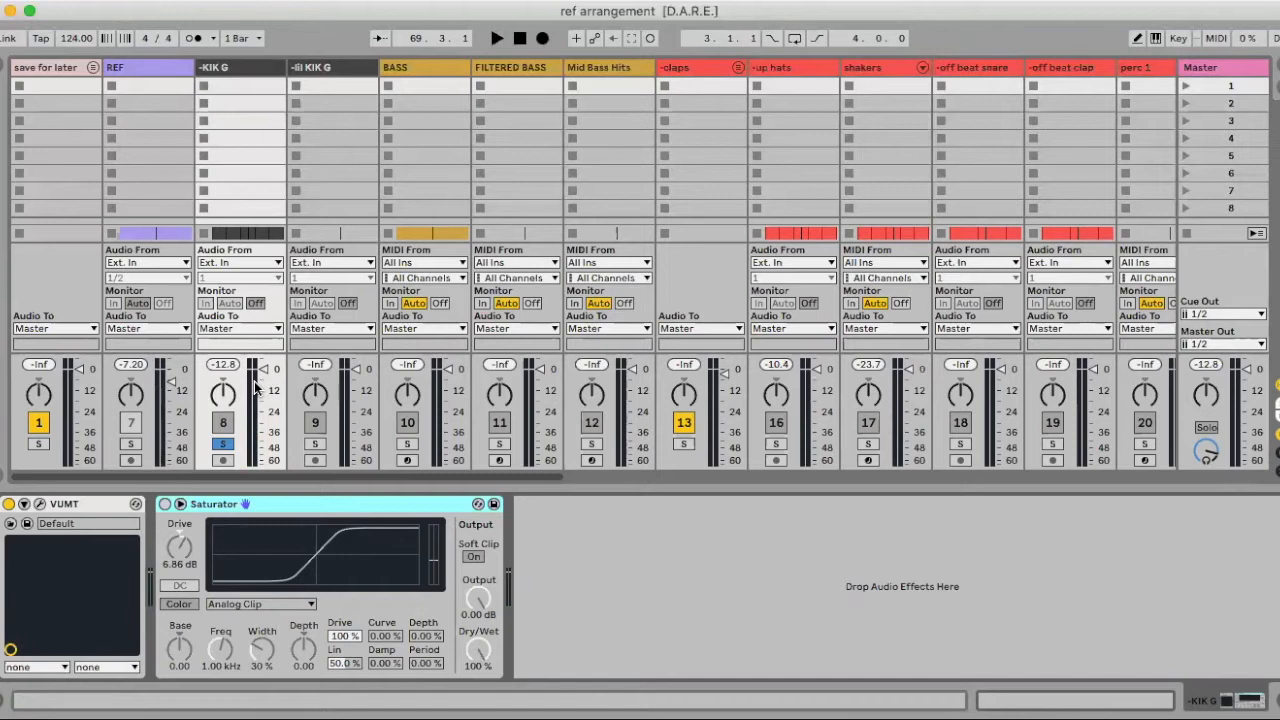
# Step: Turn the -KIK G track's Saturator back on and fold the track in Arrangement View
pyautogui.click(164, 505)
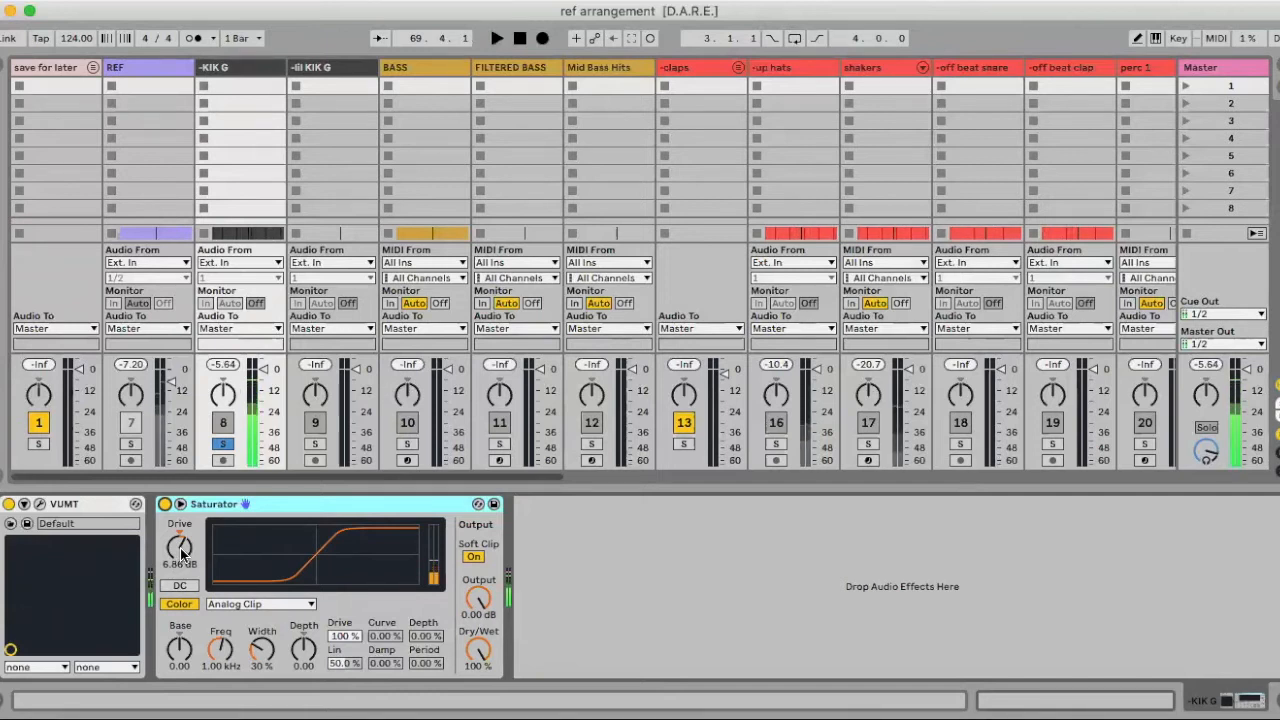
pyautogui.press('Tab')
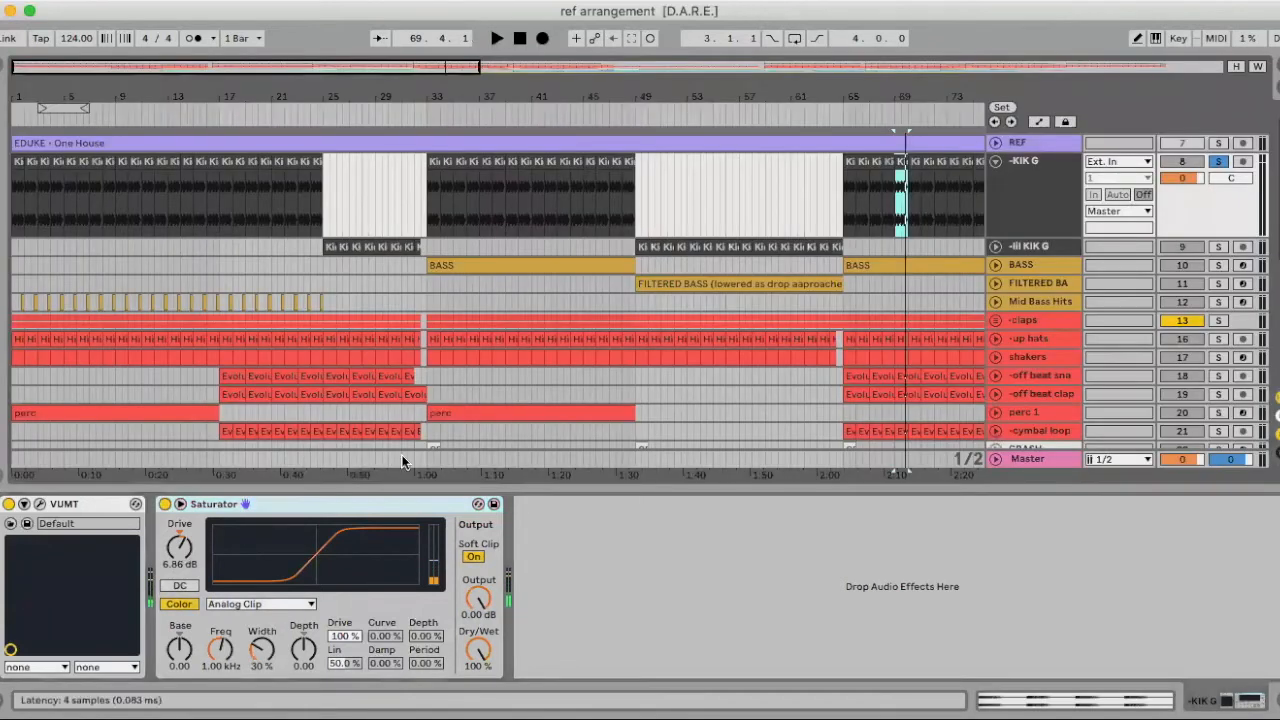
pyautogui.click(996, 162)
pyautogui.press('-')
pyautogui.press('-')
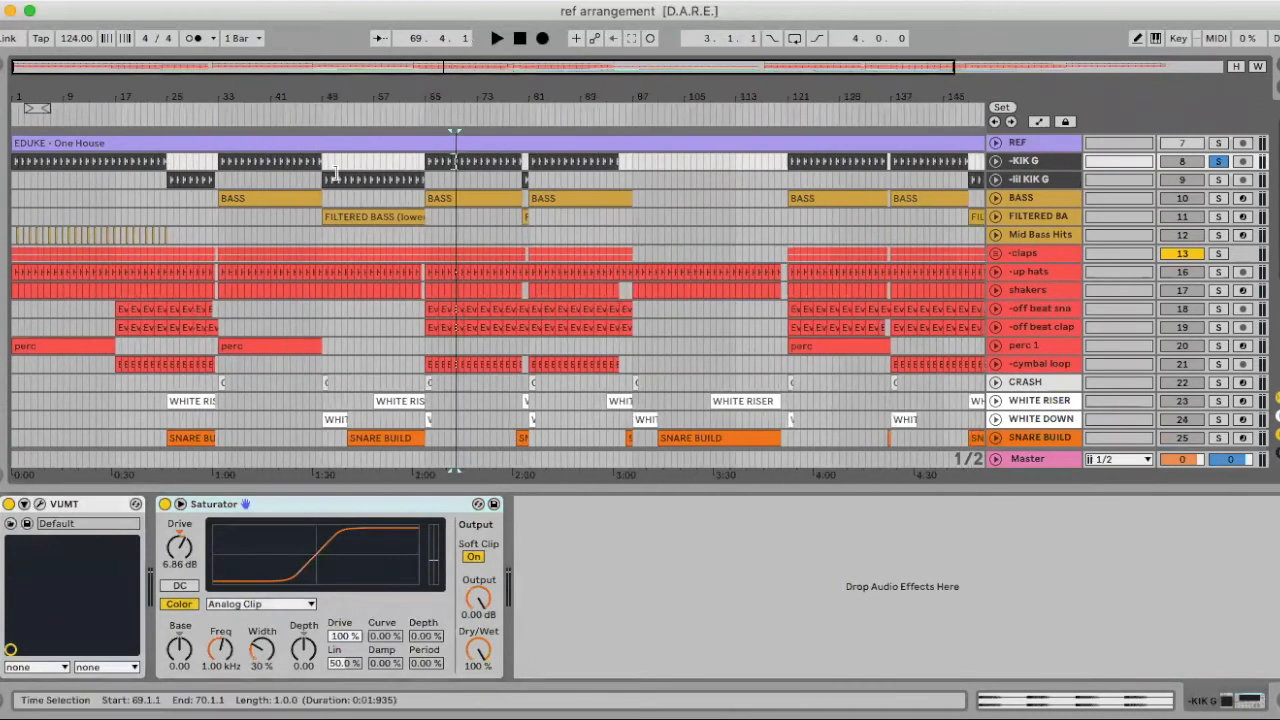
# Step: Solo the -lil KIK G track in place of -KIK G
pyautogui.scroll(1, 500, 195)
pyautogui.hscroll(2, 500, 195)
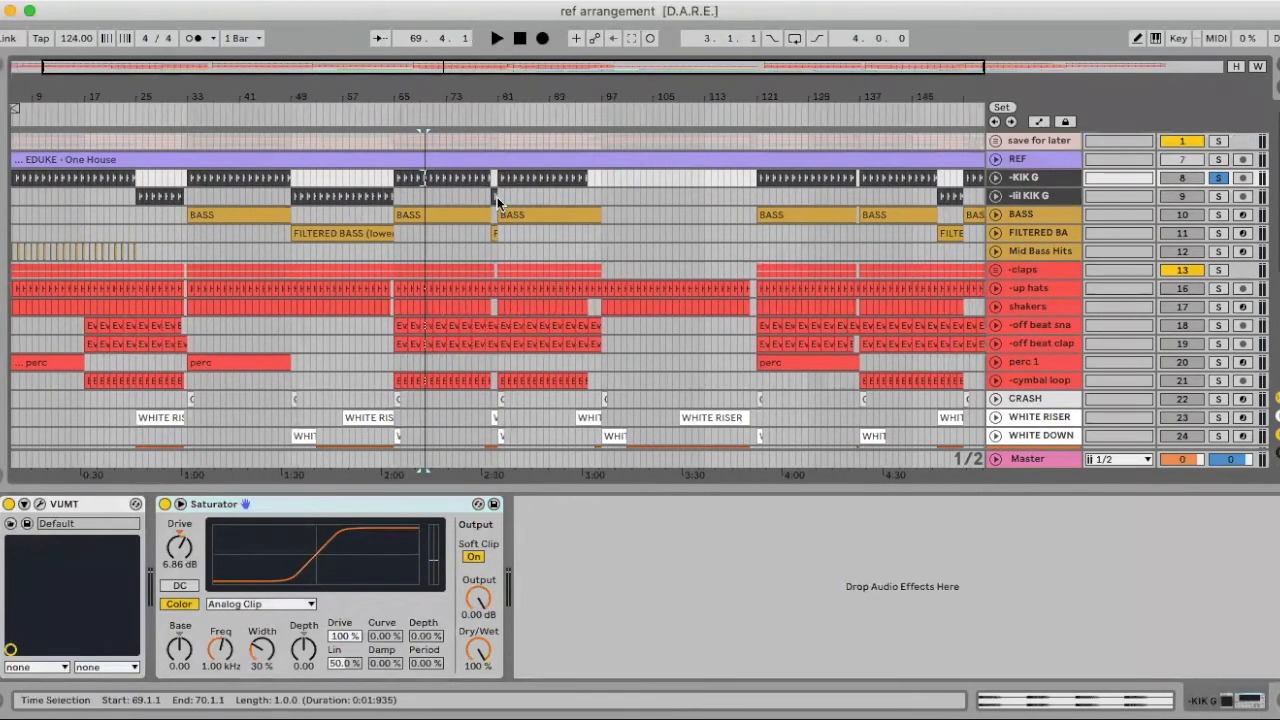
pyautogui.click(1218, 197)
pyautogui.moveTo(131, 96); pyautogui.dragTo(137, 88)
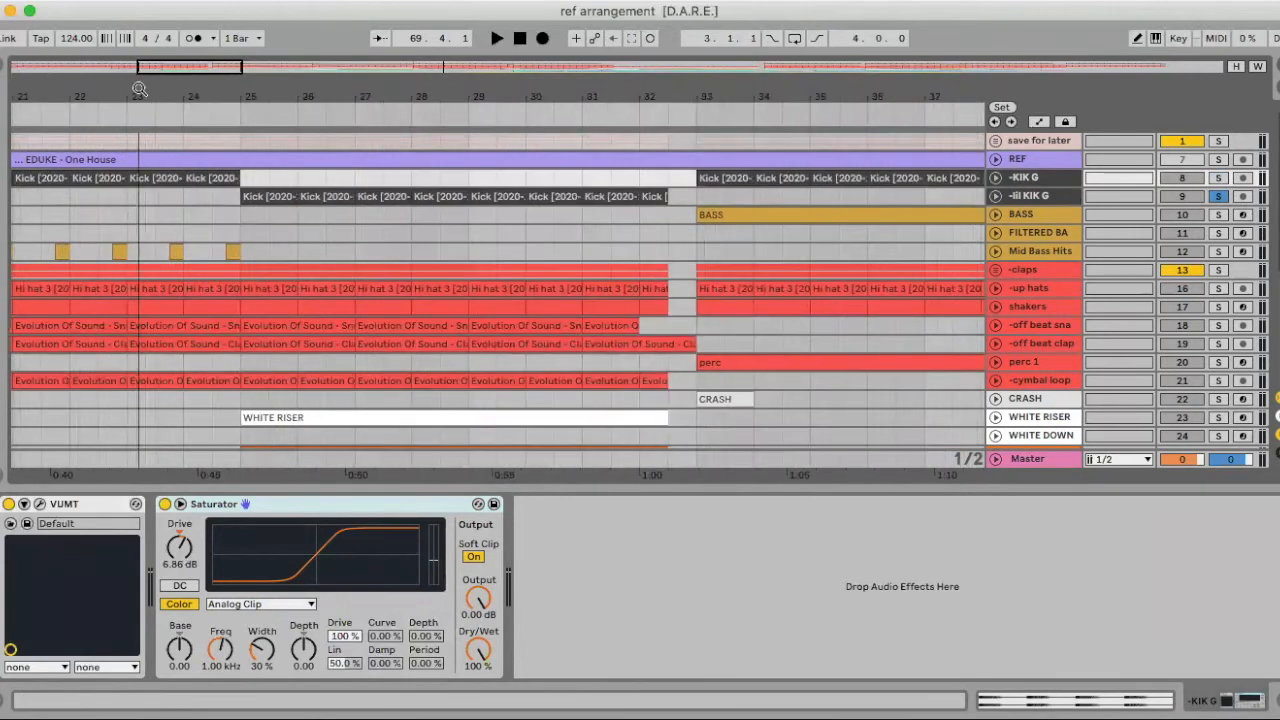
# Step: Unfold the -lil KIK G track and move its first clip one bar earlier to start at bar 24
pyautogui.hscroll(-4, 927, 169)
pyautogui.scroll(-1, 927, 169)
pyautogui.click(996, 176)
pyautogui.moveTo(525, 176); pyautogui.dragTo(469, 178)
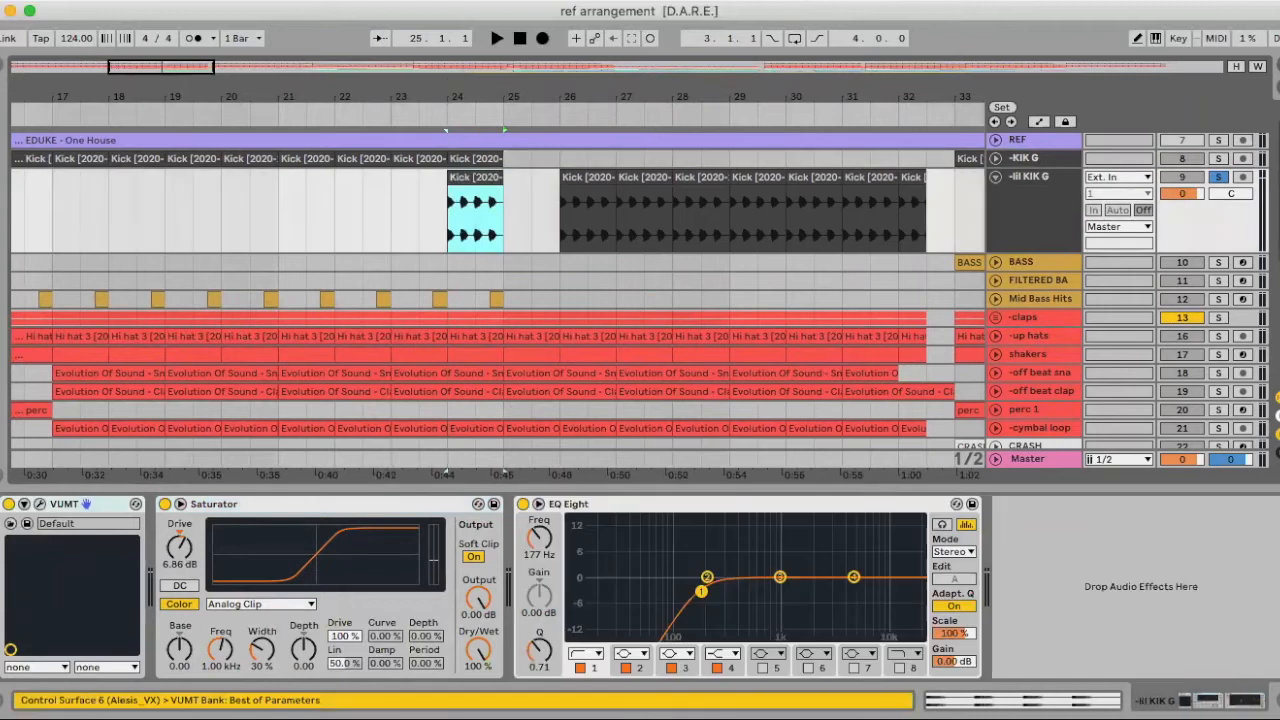
# Step: Unfold the -KIK G track and shorten the -lil KIK G clip at bar 24 to end at 24.3.1
pyautogui.moveTo(468, 96); pyautogui.dragTo(470, 130)
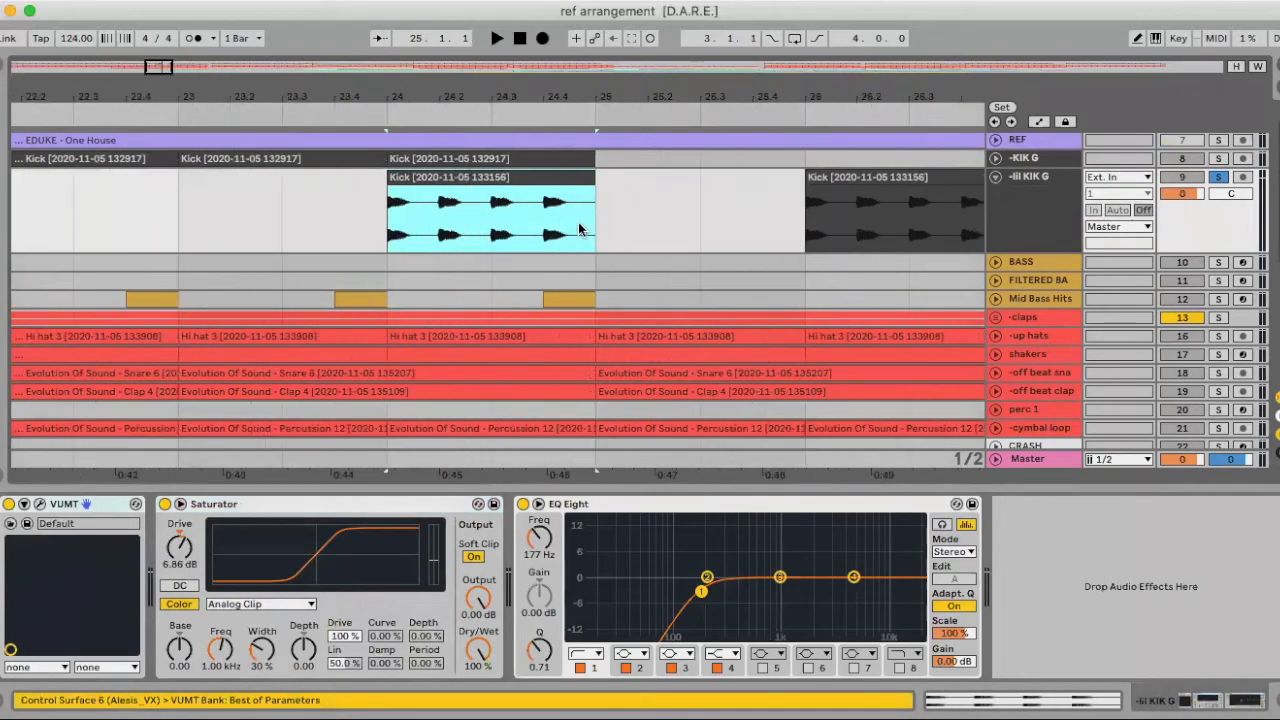
pyautogui.click(996, 158)
pyautogui.moveTo(592, 245); pyautogui.dragTo(491, 247)
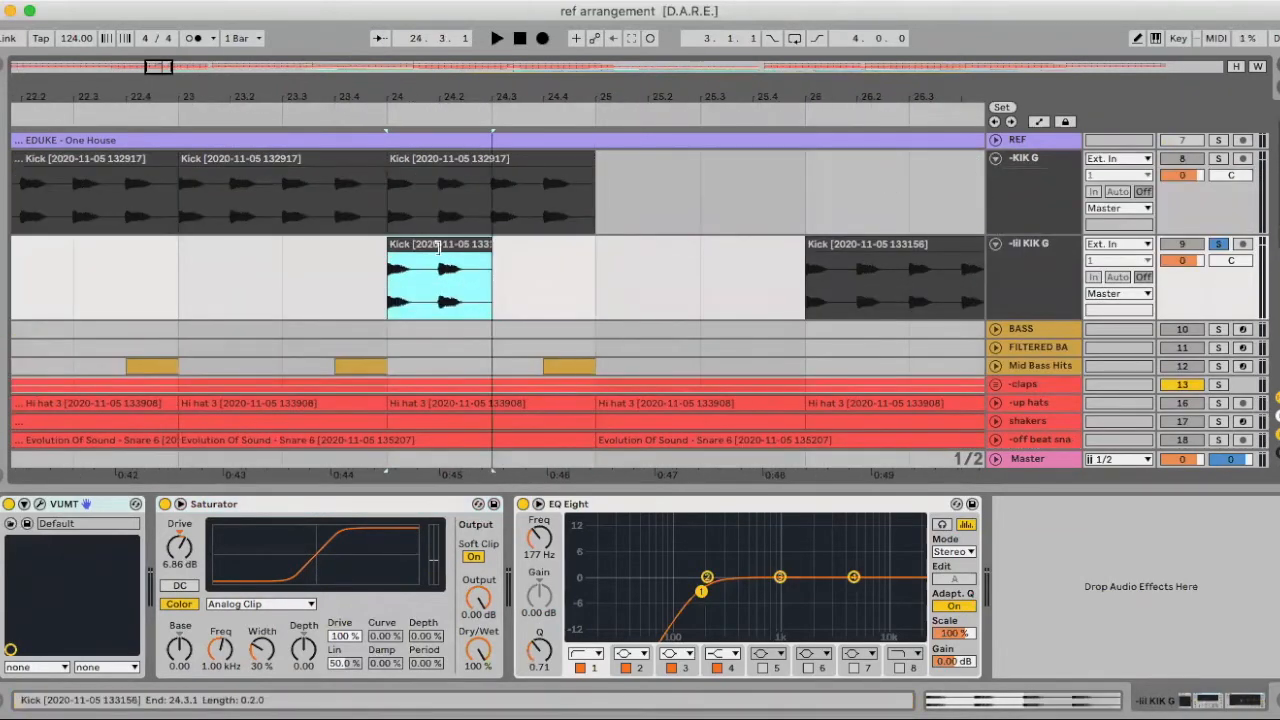
# Step: Set the arrangement's fixed grid to 1/4
pyautogui.rightClick(545, 270)
pyautogui.click(650, 449)
pyautogui.rightClick(530, 258)
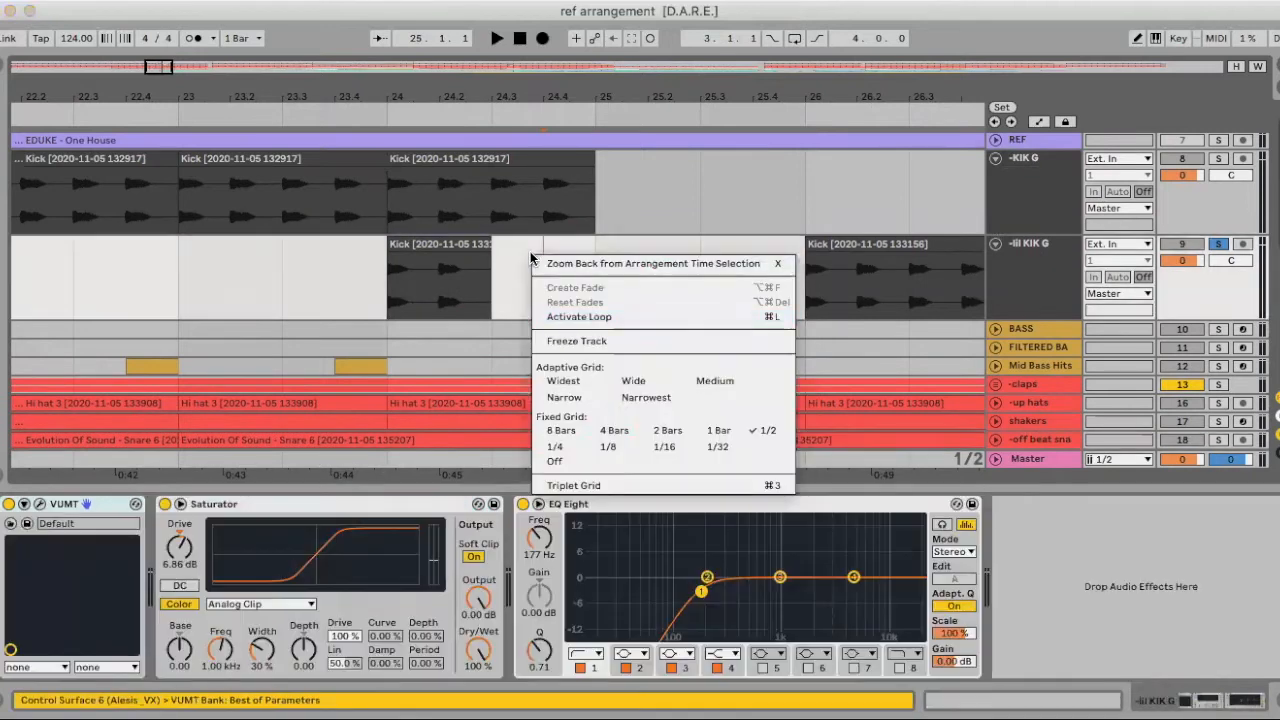
pyautogui.click(558, 442)
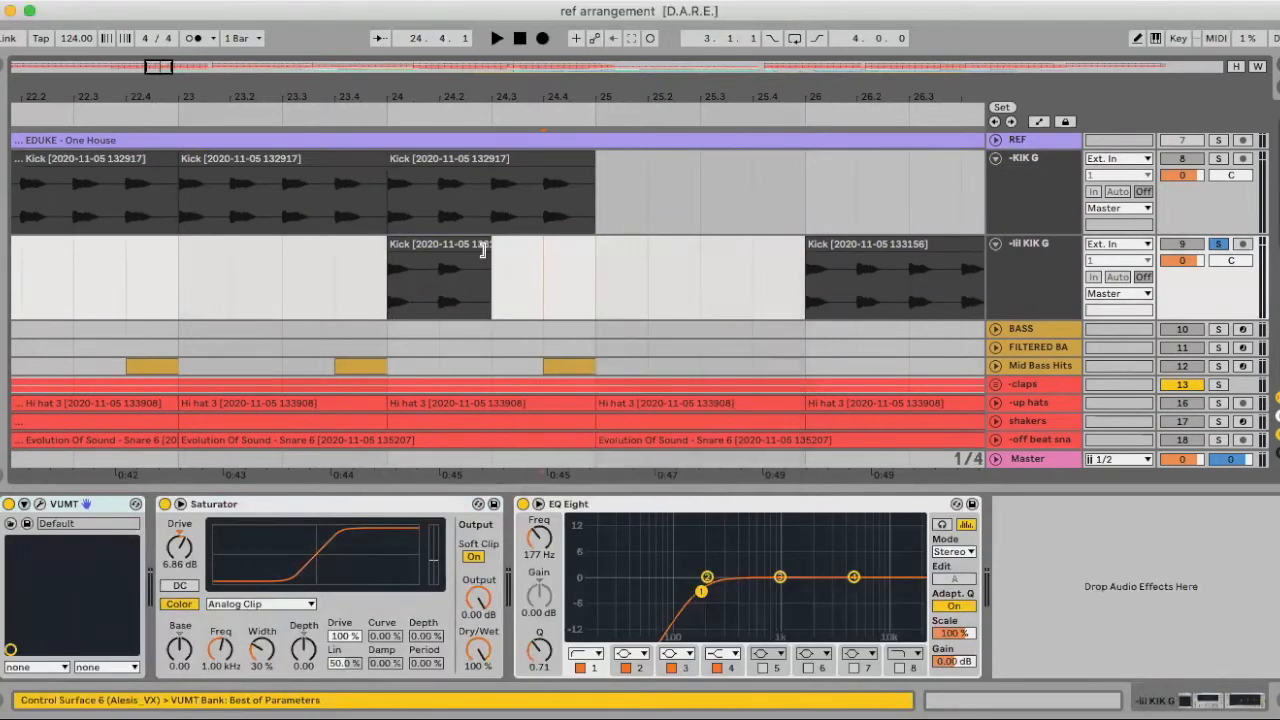
# Step: Shorten the -lil KIK G clip at bar 24 to end at 24.2.1 and give it a curved fade-out across its full length
pyautogui.moveTo(487, 249); pyautogui.dragTo(439, 248)
pyautogui.moveTo(392, 97); pyautogui.dragTo(392, 215)
pyautogui.click(451, 286)
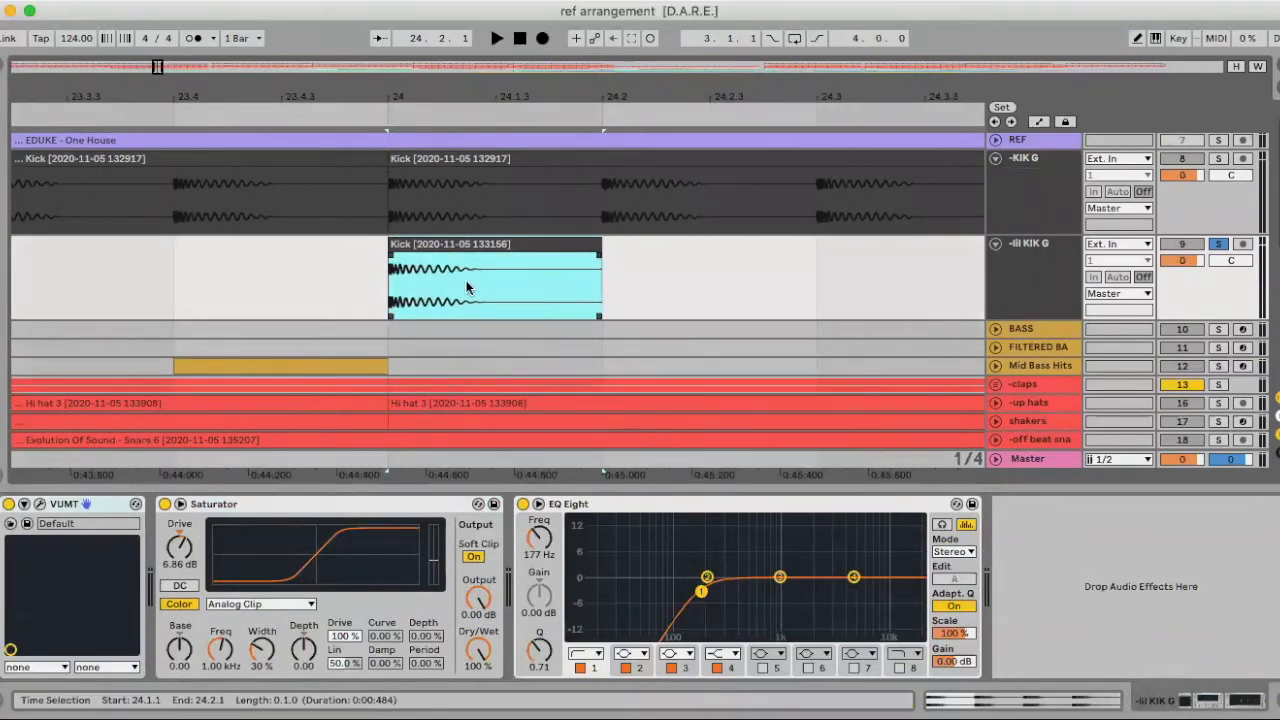
pyautogui.moveTo(597, 257); pyautogui.dragTo(390, 256)
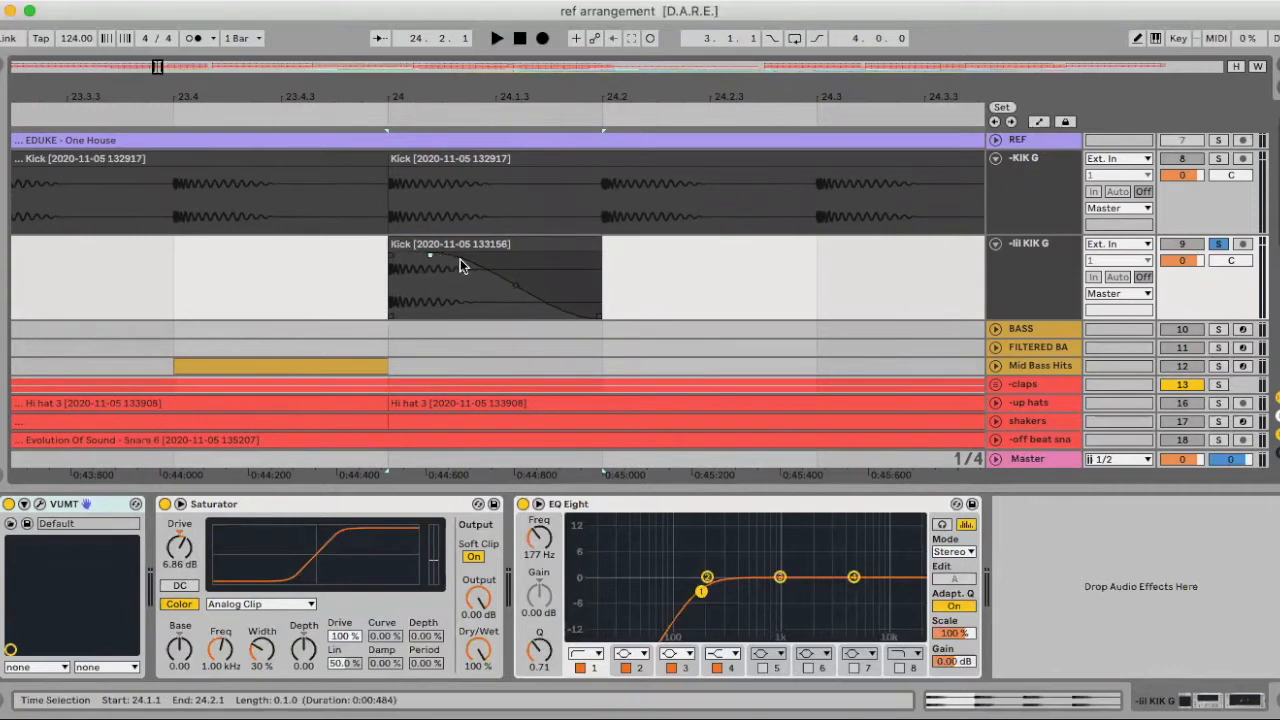
pyautogui.moveTo(514, 286); pyautogui.dragTo(512, 298)
# Step: Play back the one-beat faded -lil KIK G clip at bar 24
pyautogui.moveTo(512, 89); pyautogui.dragTo(512, 15)
pyautogui.press('space')
pyautogui.press('space')
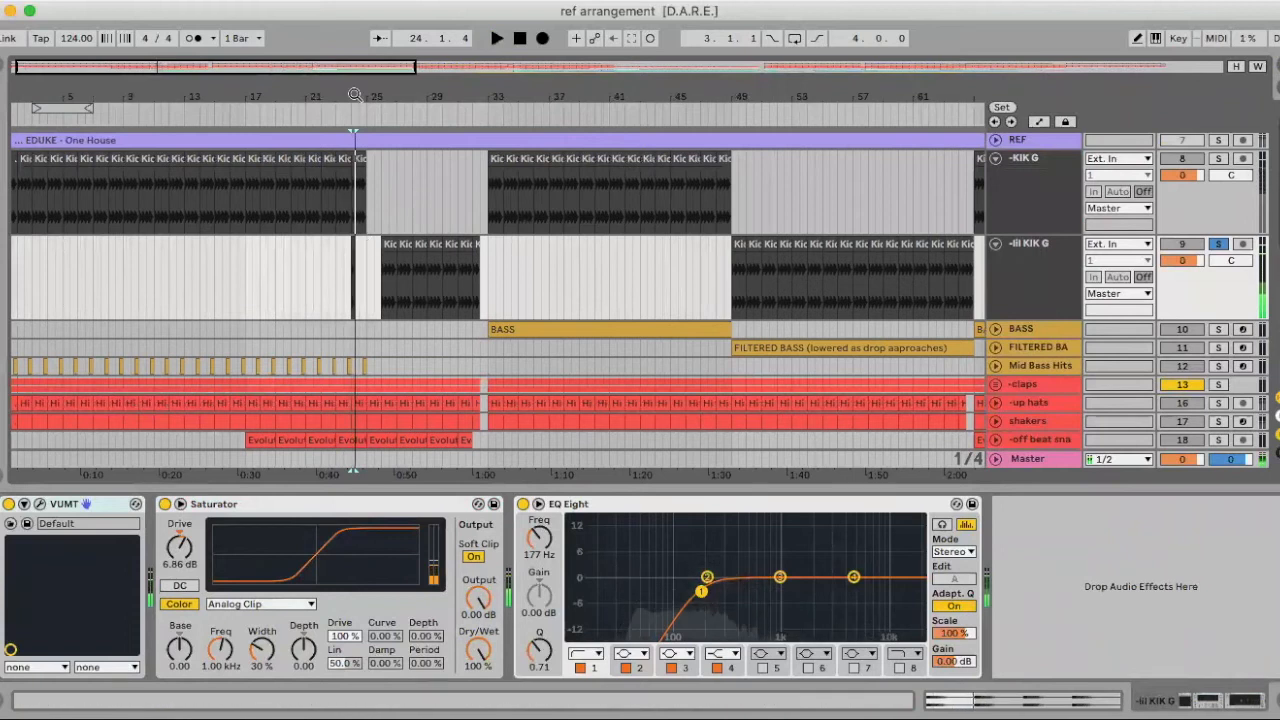
# Step: Delete the one-beat -lil KIK G clip at bar 24 and fill bars 25 and 26 using the clip at bar 26
pyautogui.moveTo(355, 95); pyautogui.dragTo(352, 150)
pyautogui.click(343, 250)
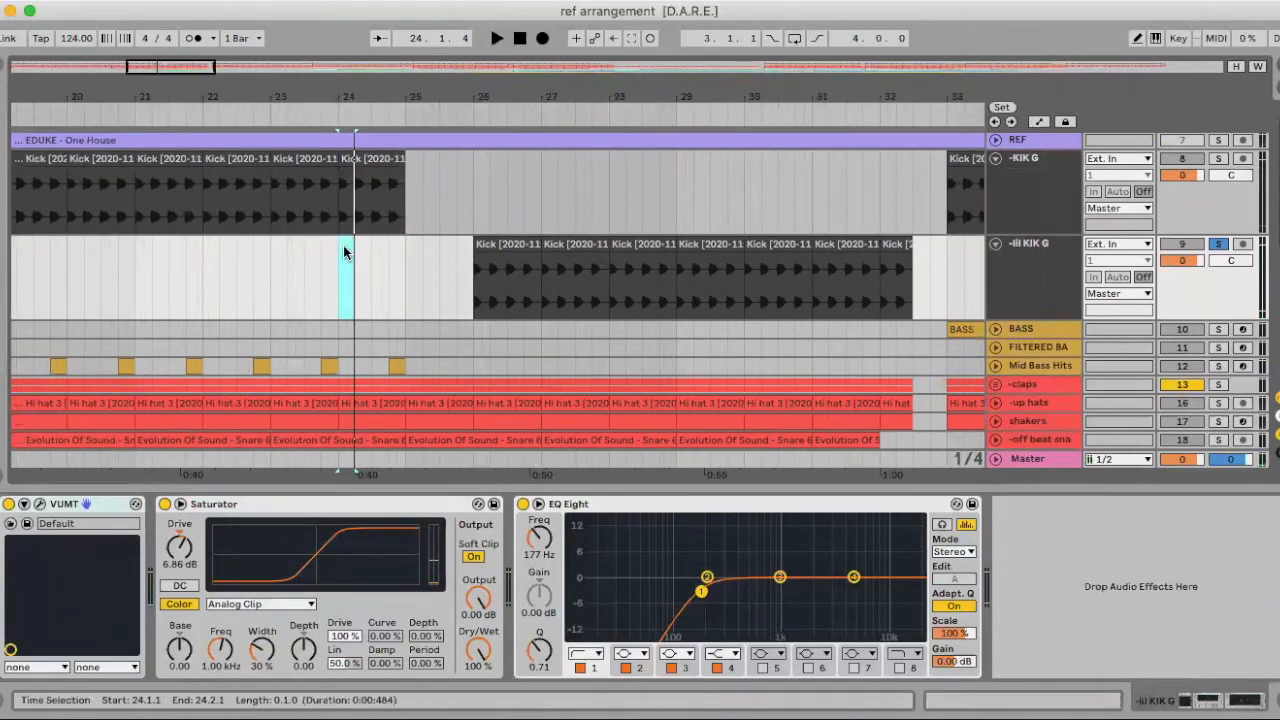
pyautogui.moveTo(500, 245); pyautogui.dragTo(430, 244)
pyautogui.hotkey('ctrl', 'd')
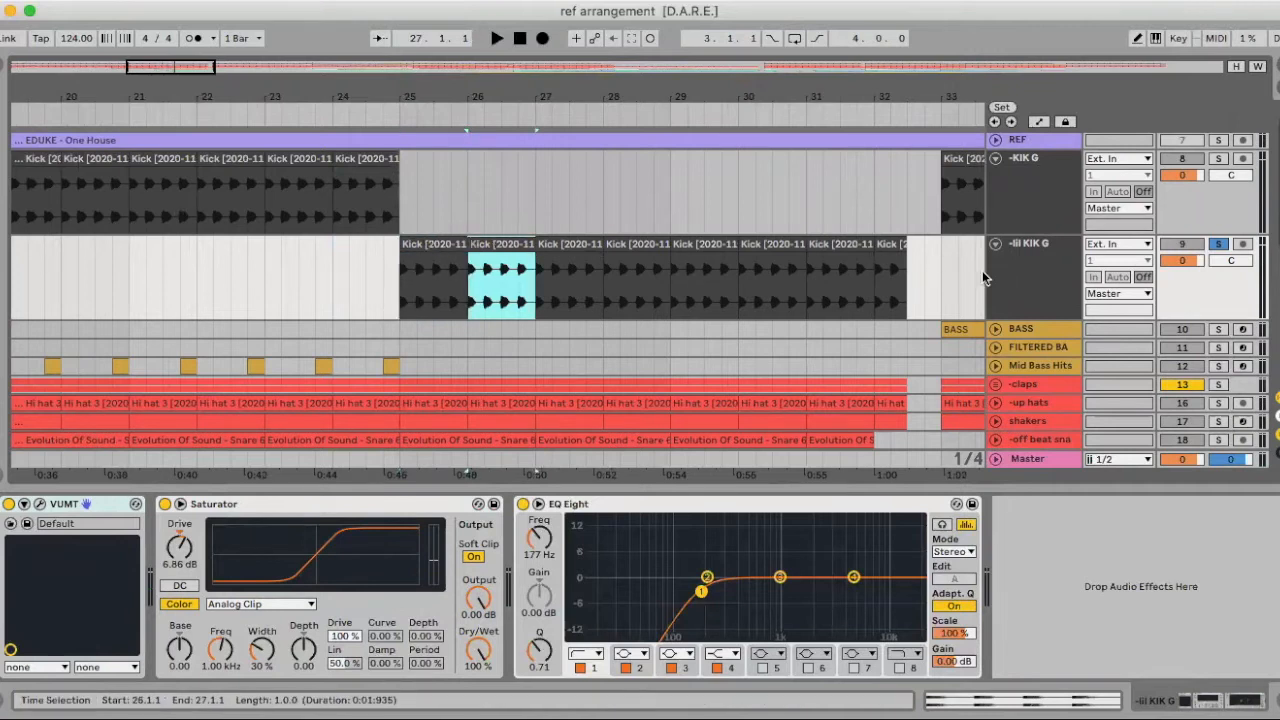
# Step: Show the -lil KIK G track's effects, then fold the -lil KIK G and -KIK G tracks
pyautogui.click(1024, 265)
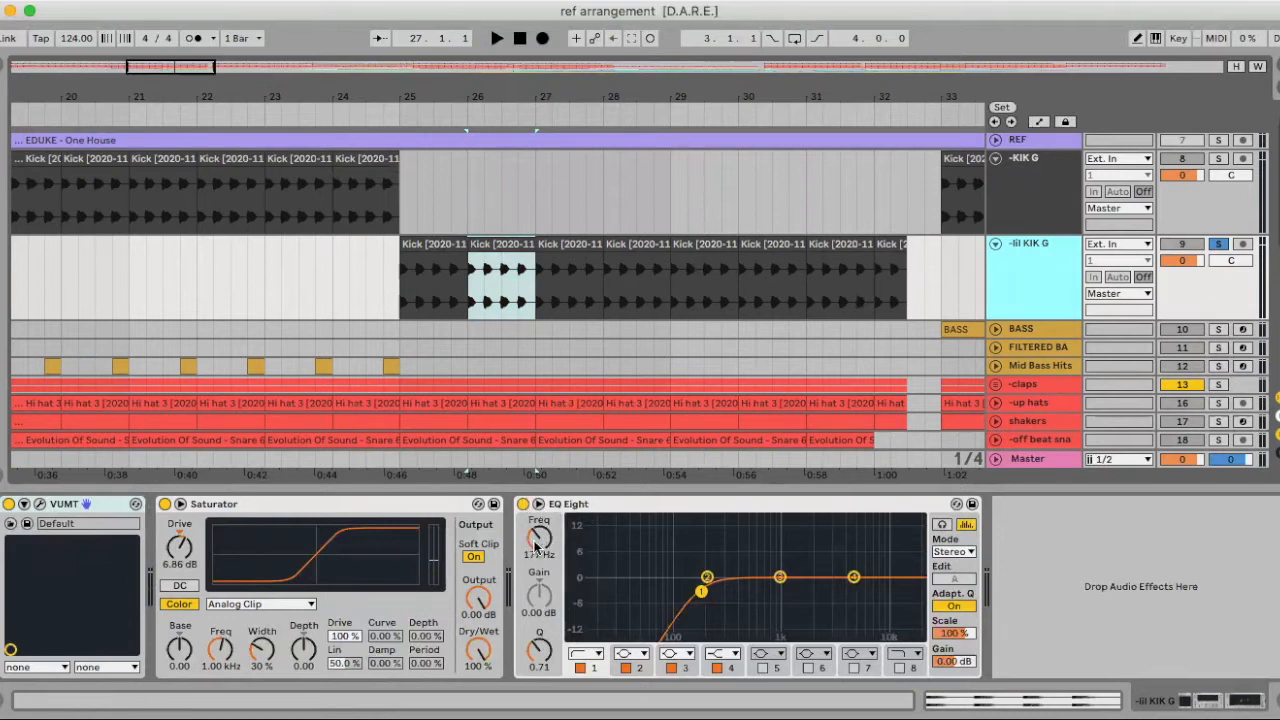
pyautogui.scroll(-3, 940, 136)
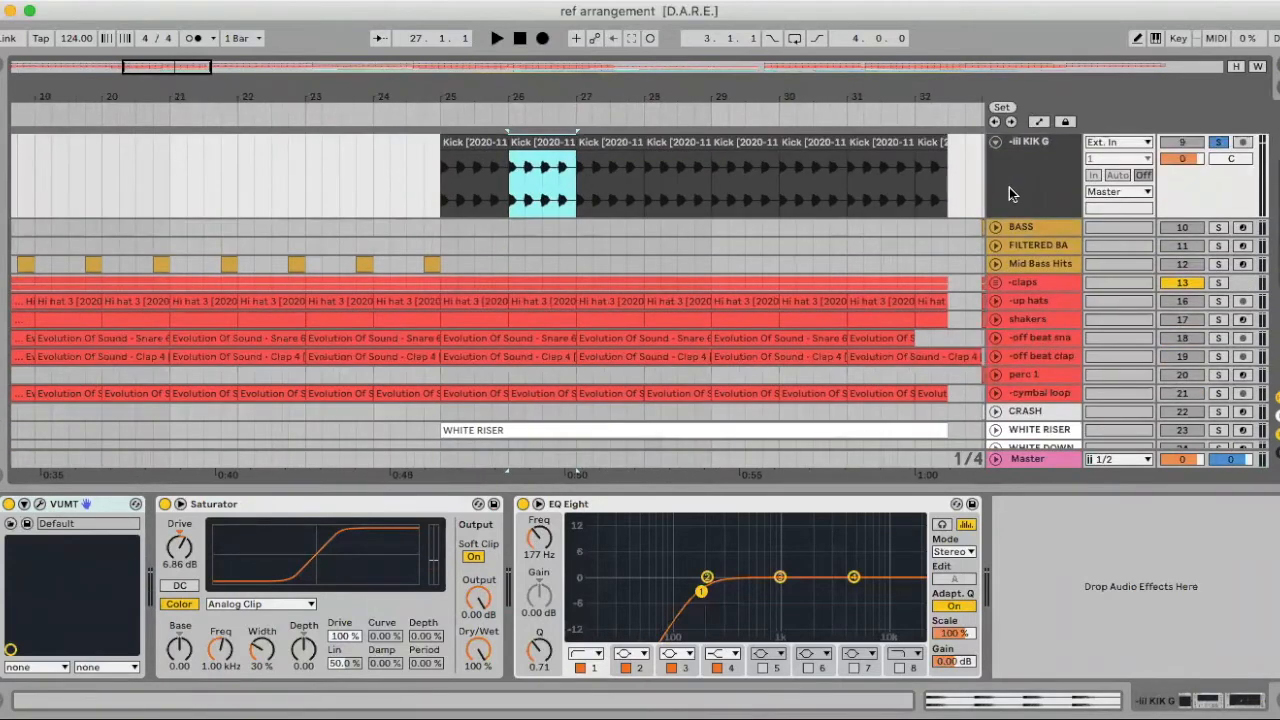
pyautogui.scroll(3, 1010, 195)
pyautogui.click(996, 241)
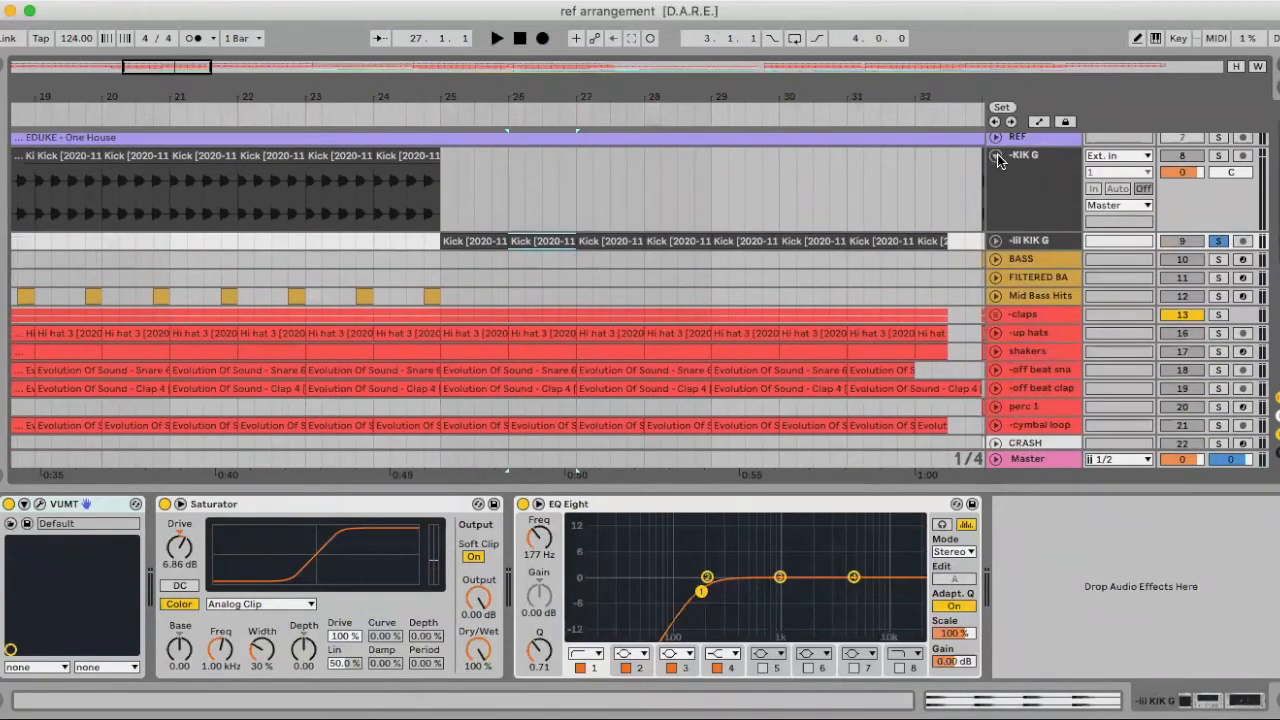
pyautogui.click(996, 156)
# Step: Group the -KIK G and -lil KIK G tracks, name the group -KIKS, and fold it
pyautogui.moveTo(468, 97); pyautogui.dragTo(468, 40)
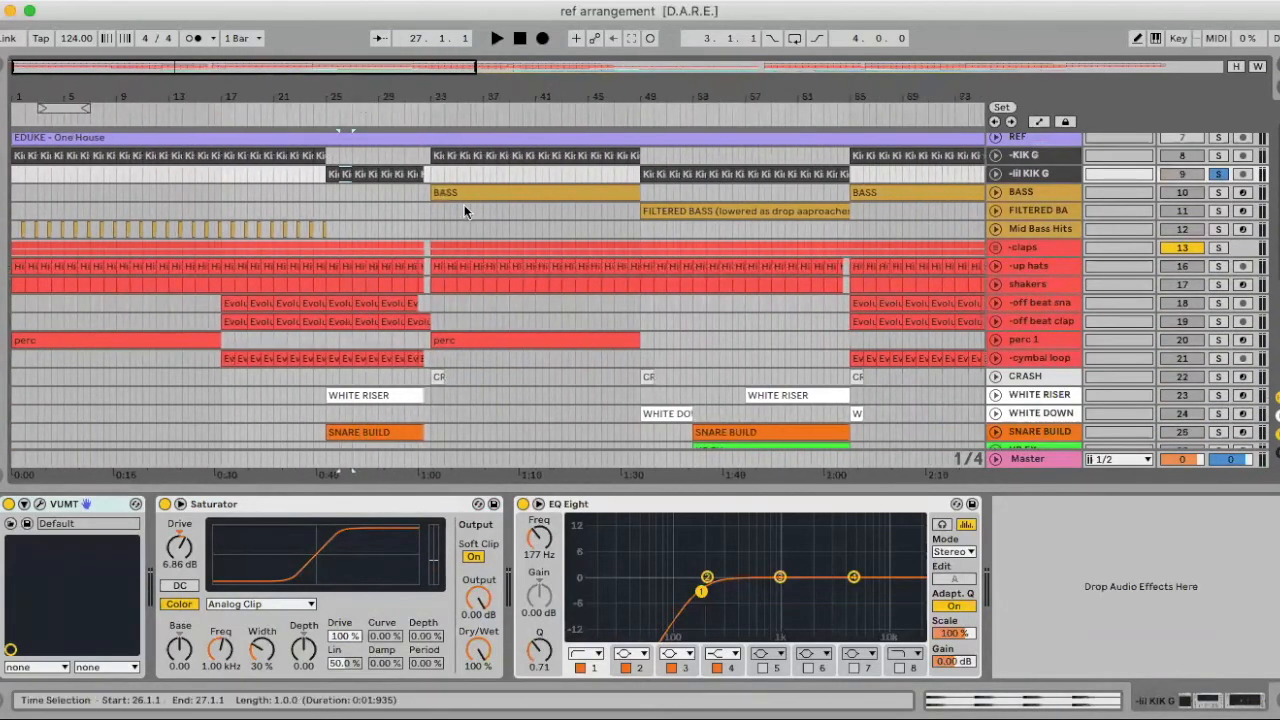
pyautogui.hscroll(5, 469, 202)
pyautogui.scroll(1, 469, 200)
pyautogui.hscroll(-5, 469, 200)
pyautogui.moveTo(370, 86); pyautogui.dragTo(370, 30)
pyautogui.click(1033, 180)
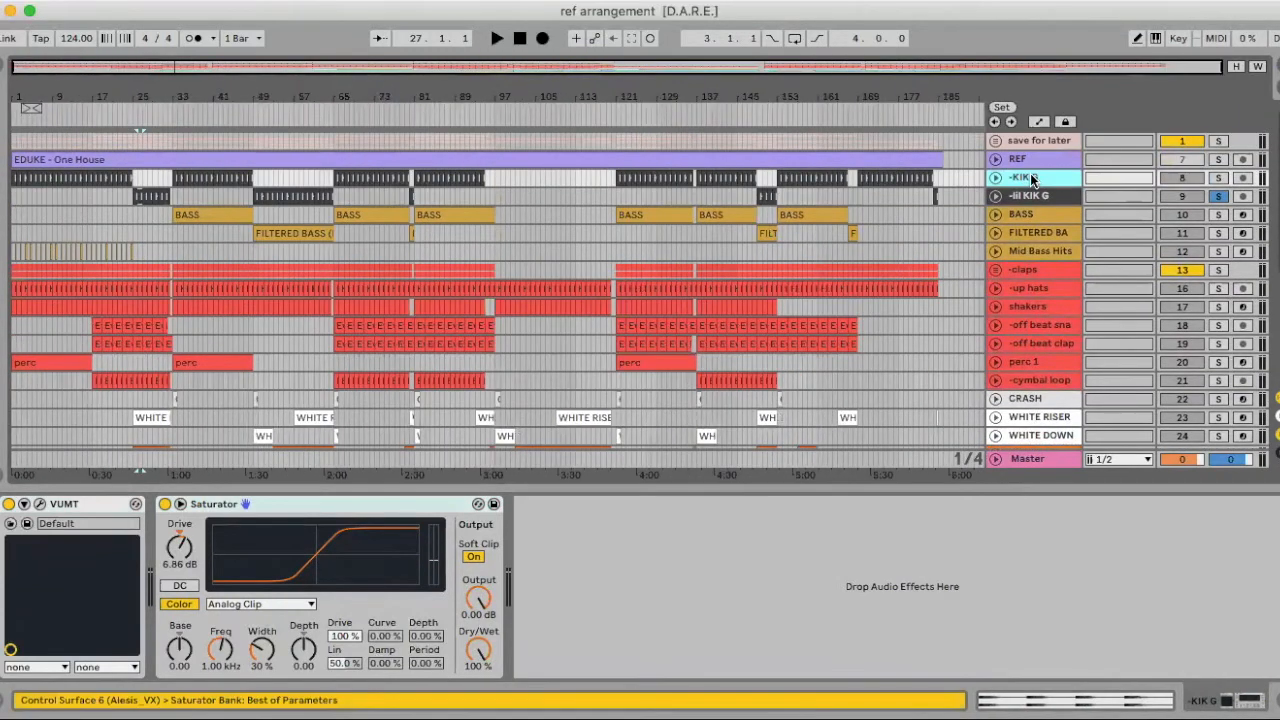
pyautogui.keyDown('shift'); pyautogui.click(1037, 199); pyautogui.keyUp('shift')
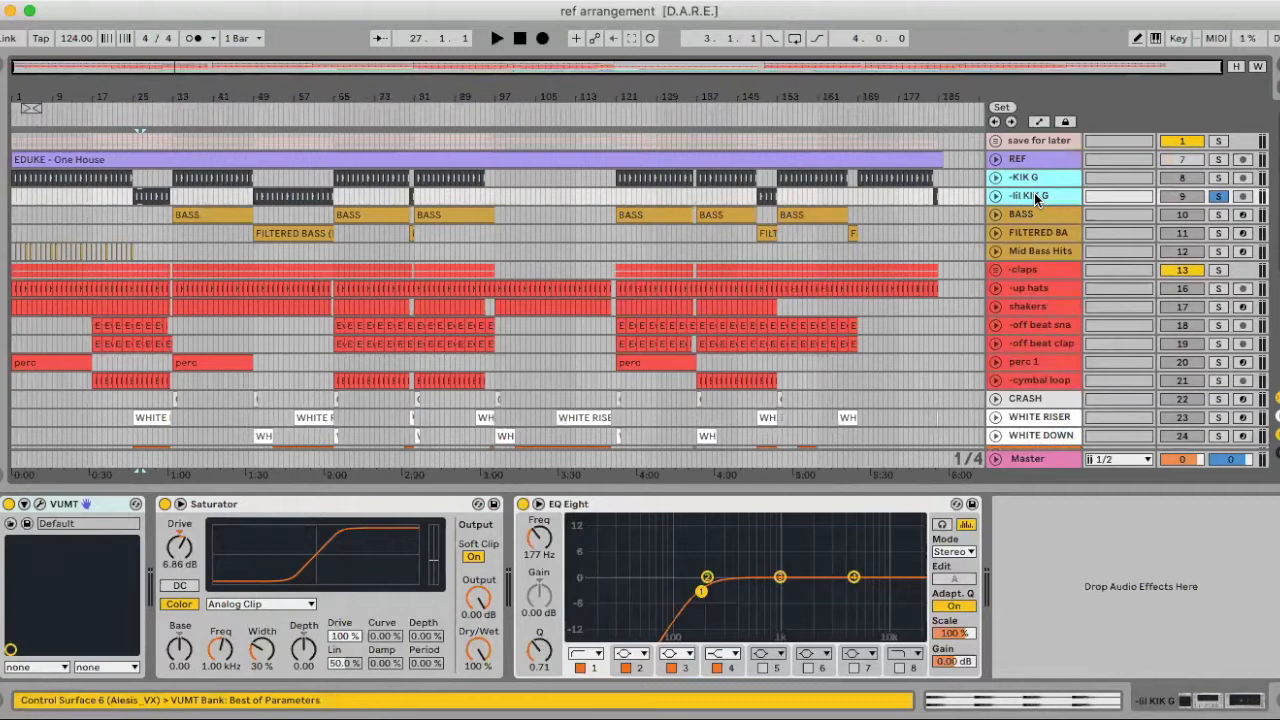
pyautogui.press('super+g')
pyautogui.press('super+r')
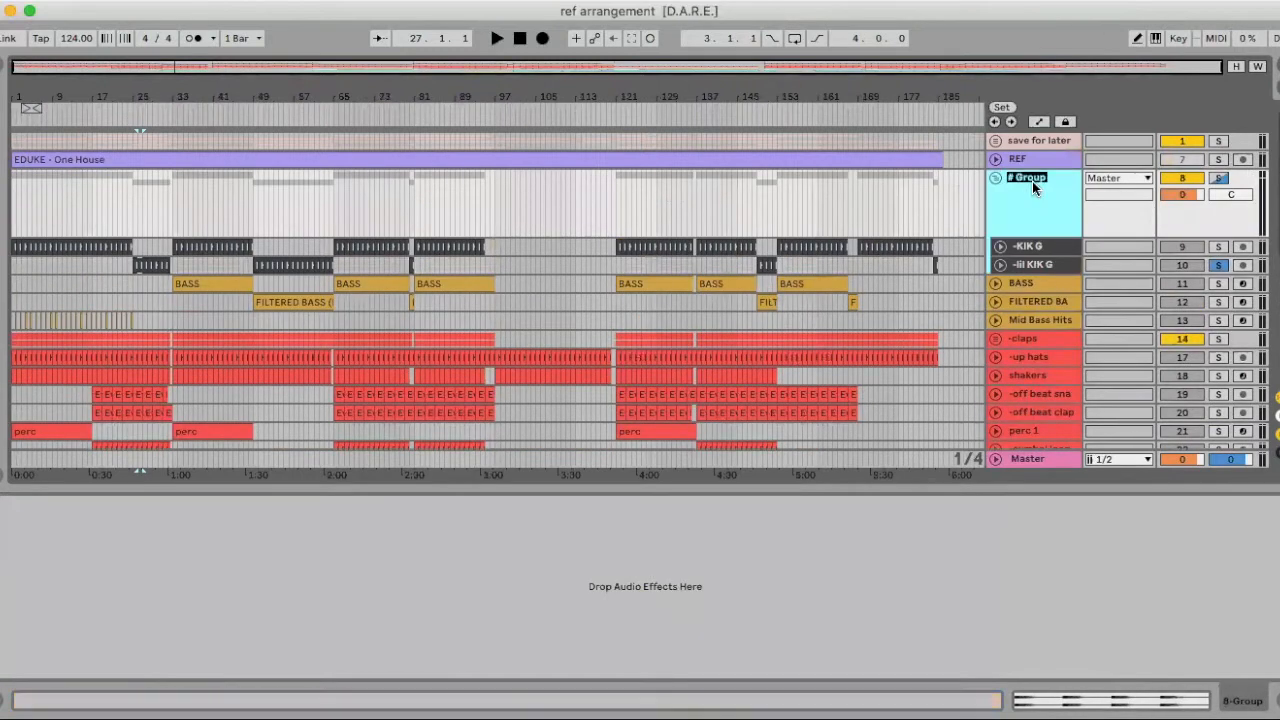
pyautogui.write('-KIKS')
pyautogui.press('Return')
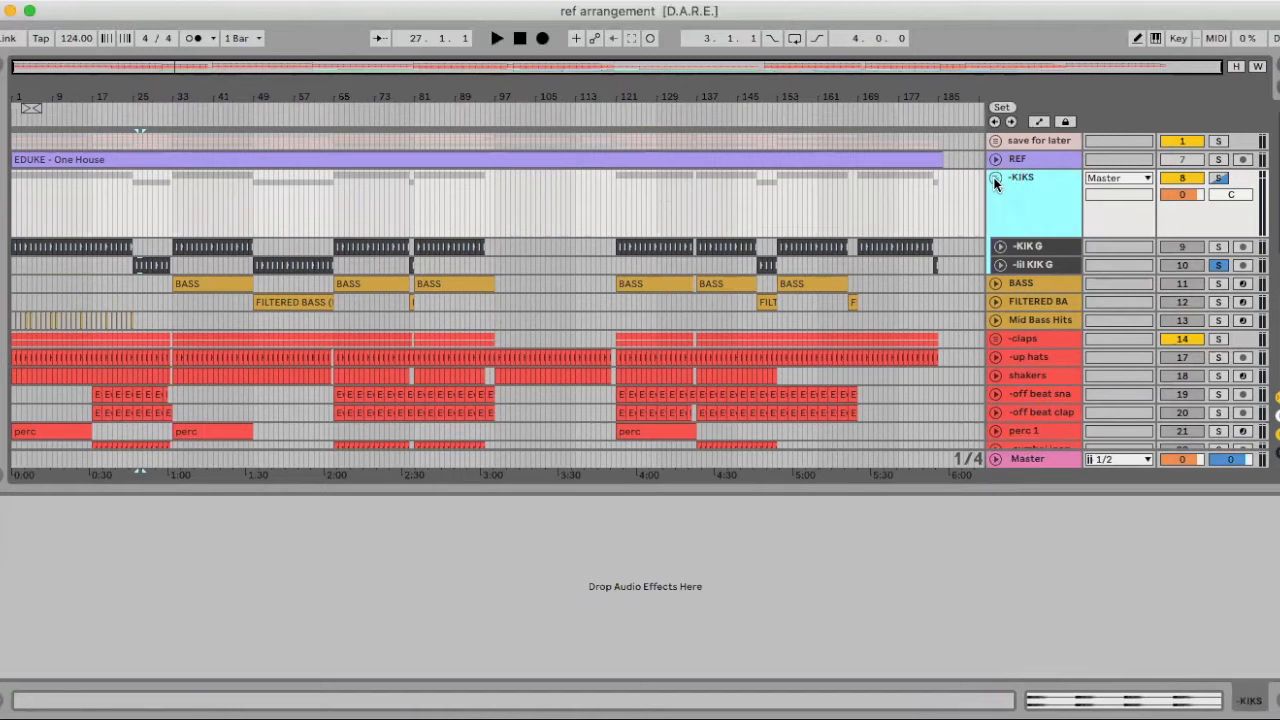
pyautogui.click(995, 177)
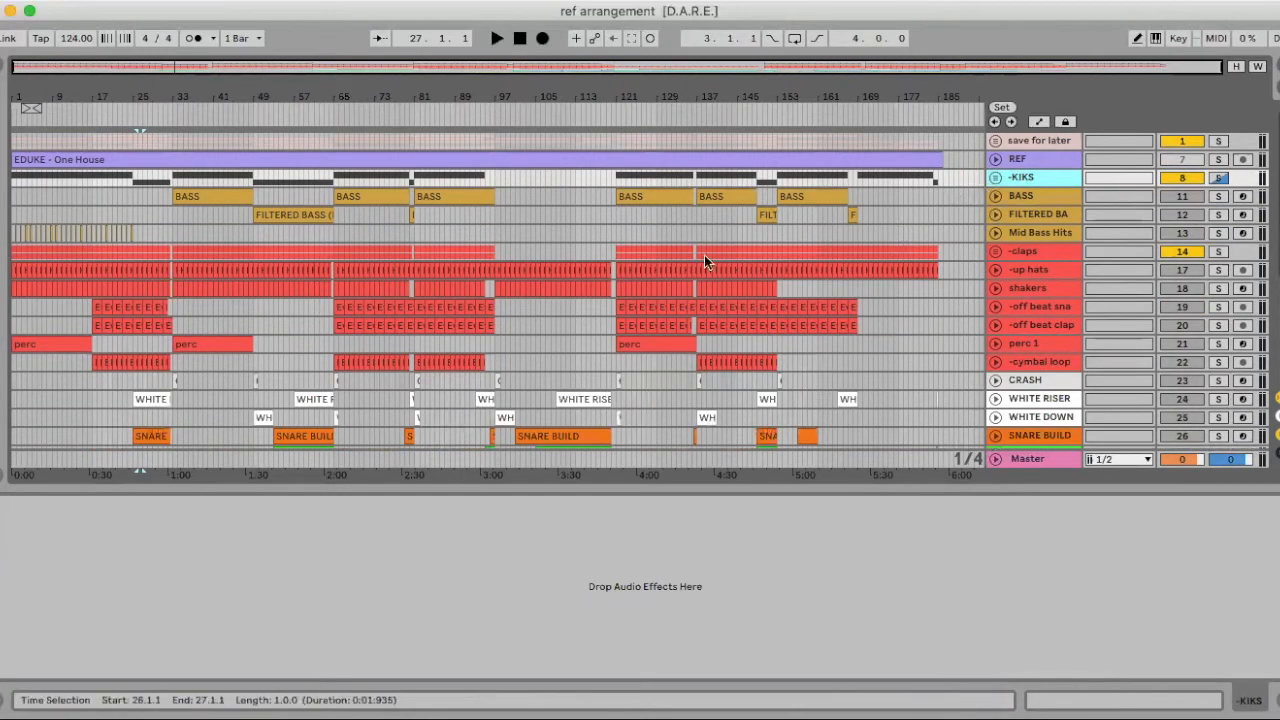
# Step: Unfold the -claps group, solo its first clap track in place of the kicks, and unfold that track
pyautogui.scroll(-2, 598, 286)
pyautogui.scroll(1, 598, 292)
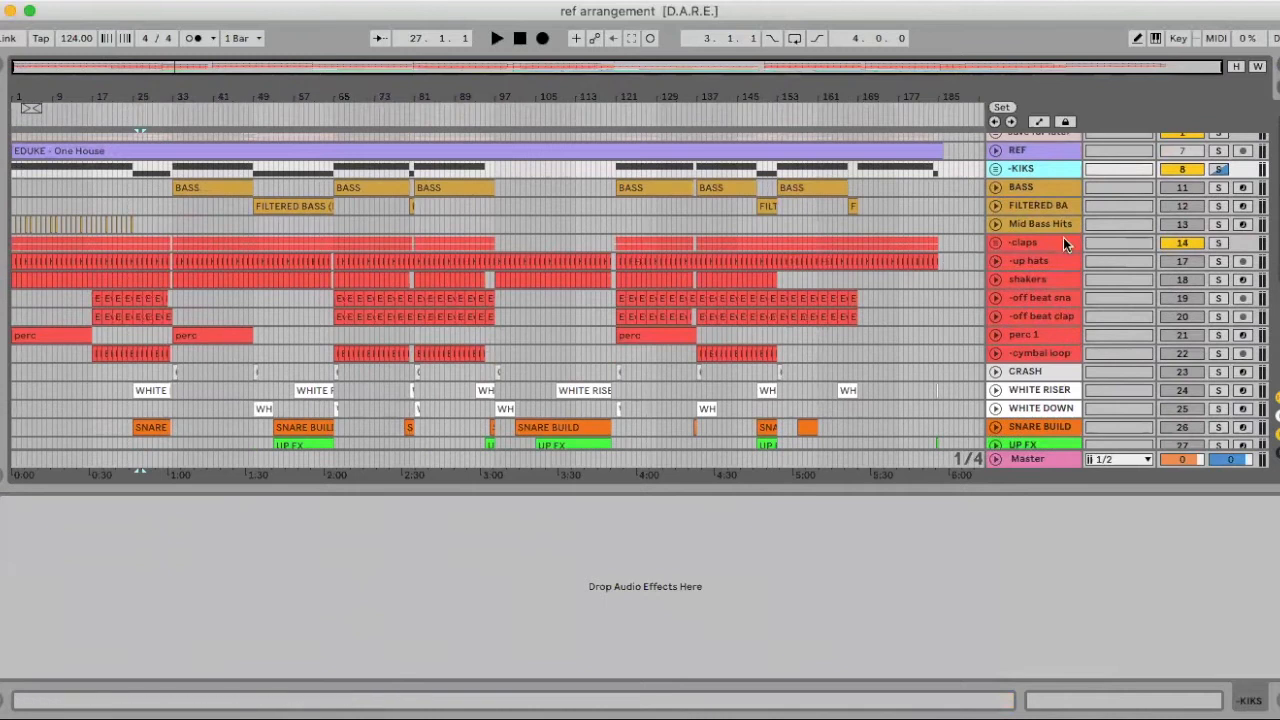
pyautogui.click(994, 243)
pyautogui.click(1214, 312)
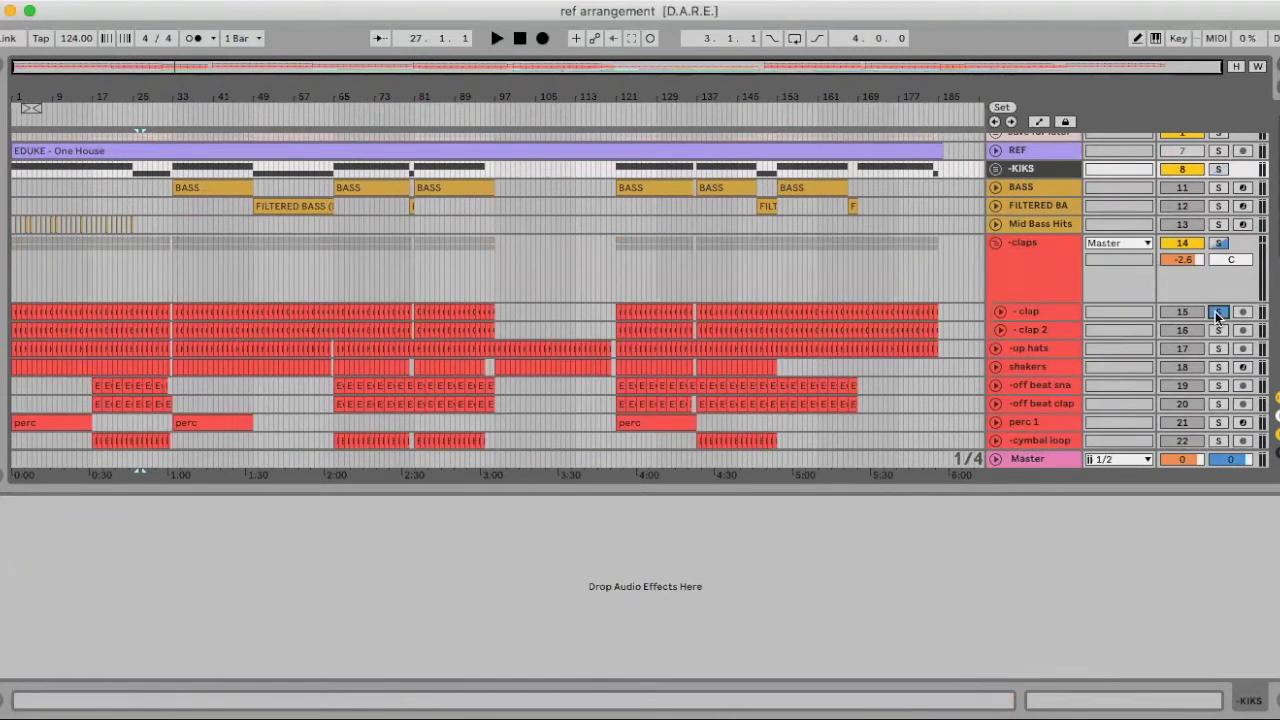
pyautogui.press('+')
pyautogui.moveTo(80, 100); pyautogui.dragTo(91, 334)
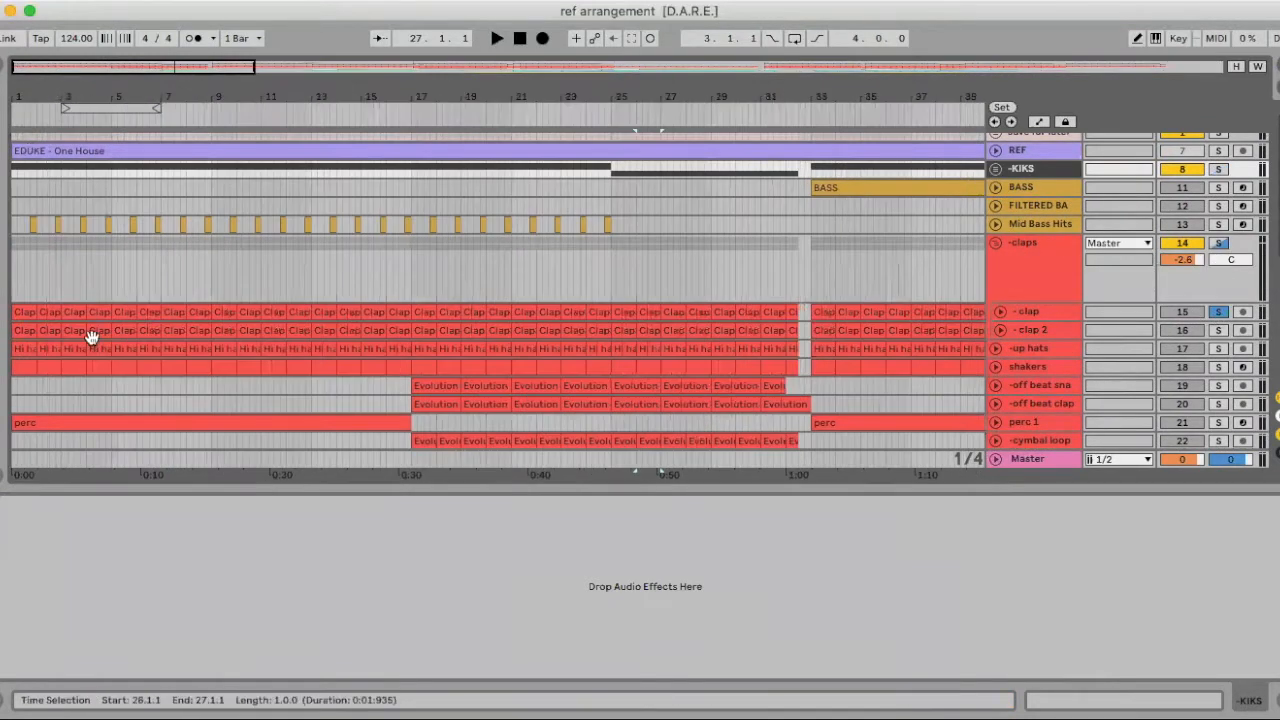
pyautogui.scroll(-1, 91, 334)
pyautogui.click(1000, 300)
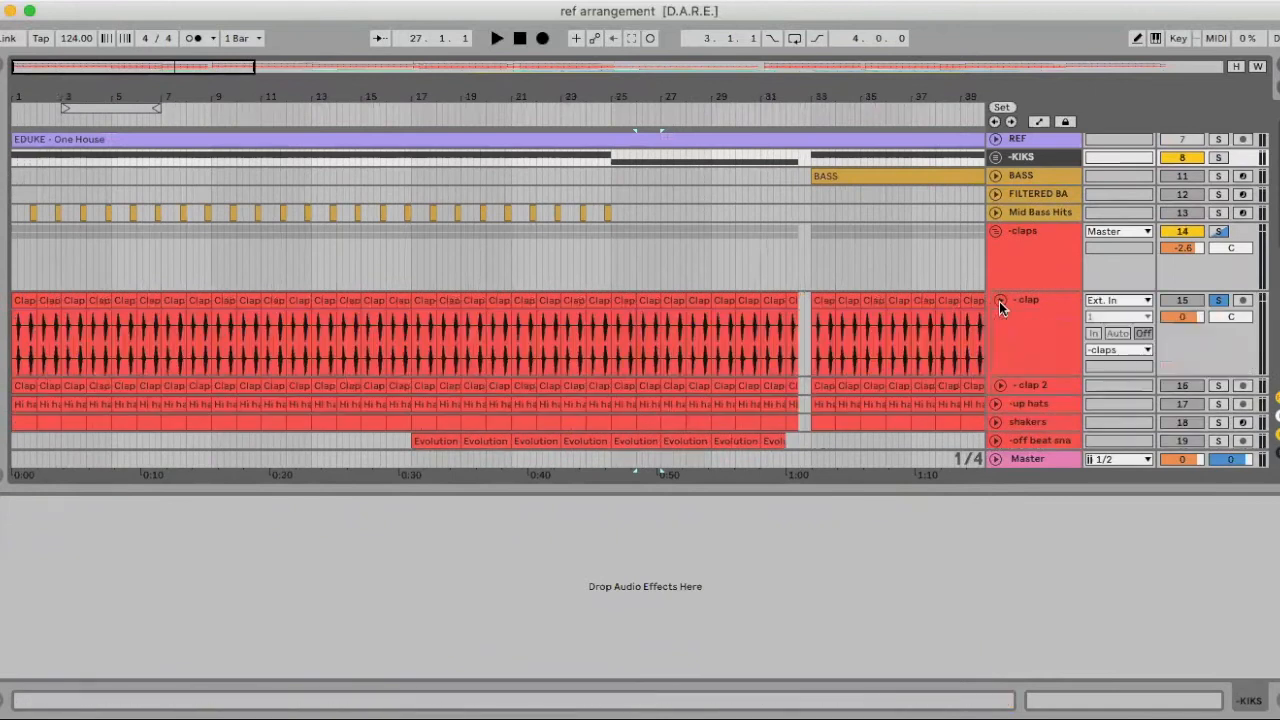
# Step: Play the first Clap 6 clip on the clap track to hear it alone with its EQ Eight
pyautogui.press('+')
pyautogui.scroll(-1, 108, 325)
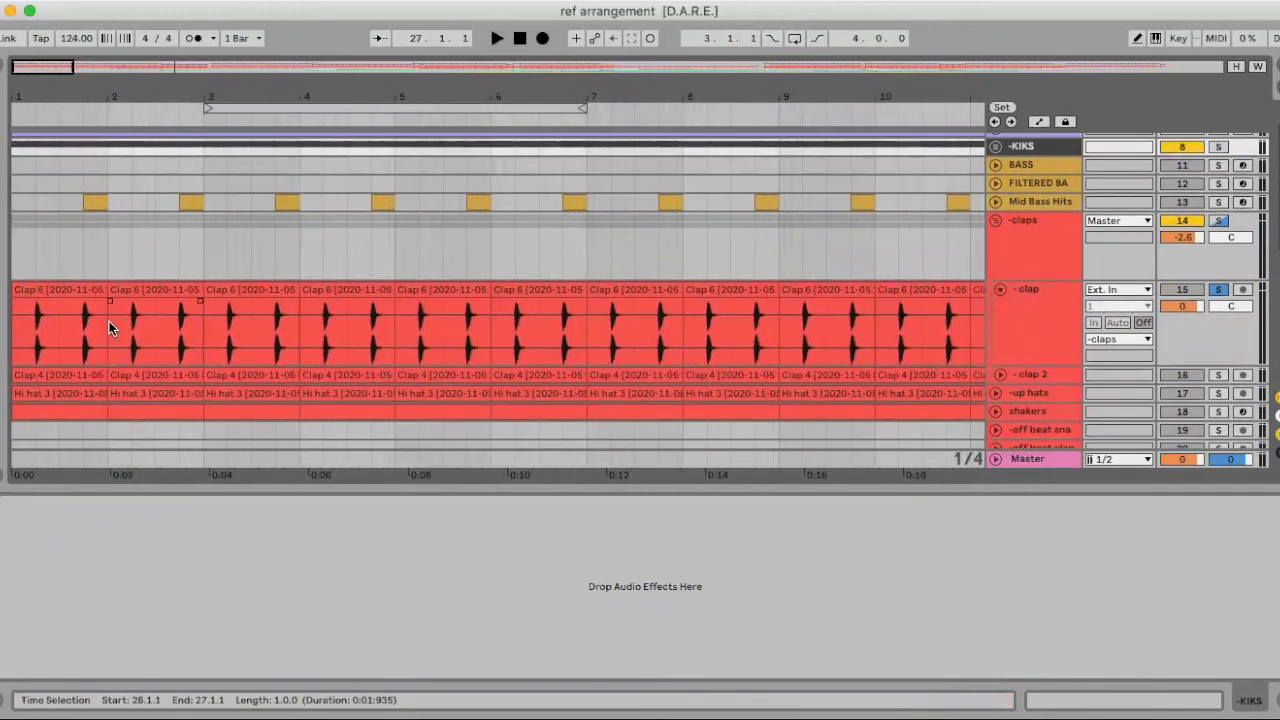
pyautogui.click(36, 290)
pyautogui.press('space')
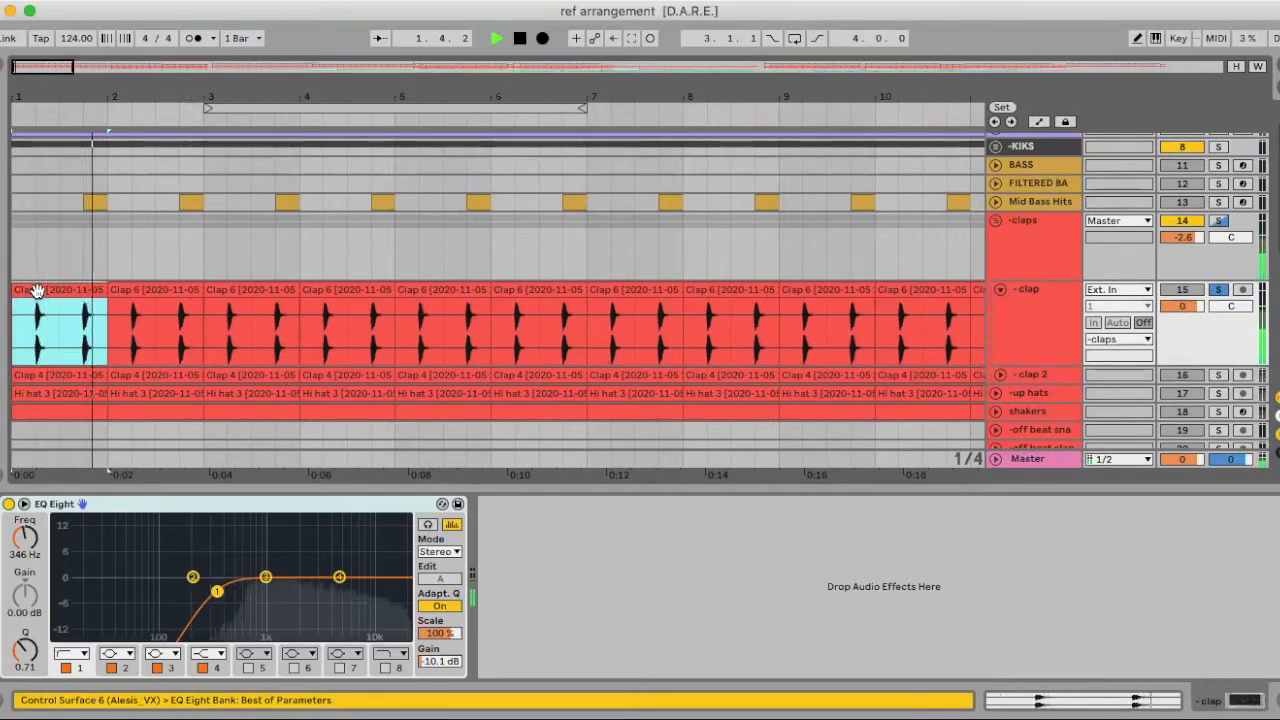
pyautogui.press('space')
# Step: Fold the clap track, unfold and solo clap 2 in its place, and play clap 2 from 1.2.1
pyautogui.click(999, 290)
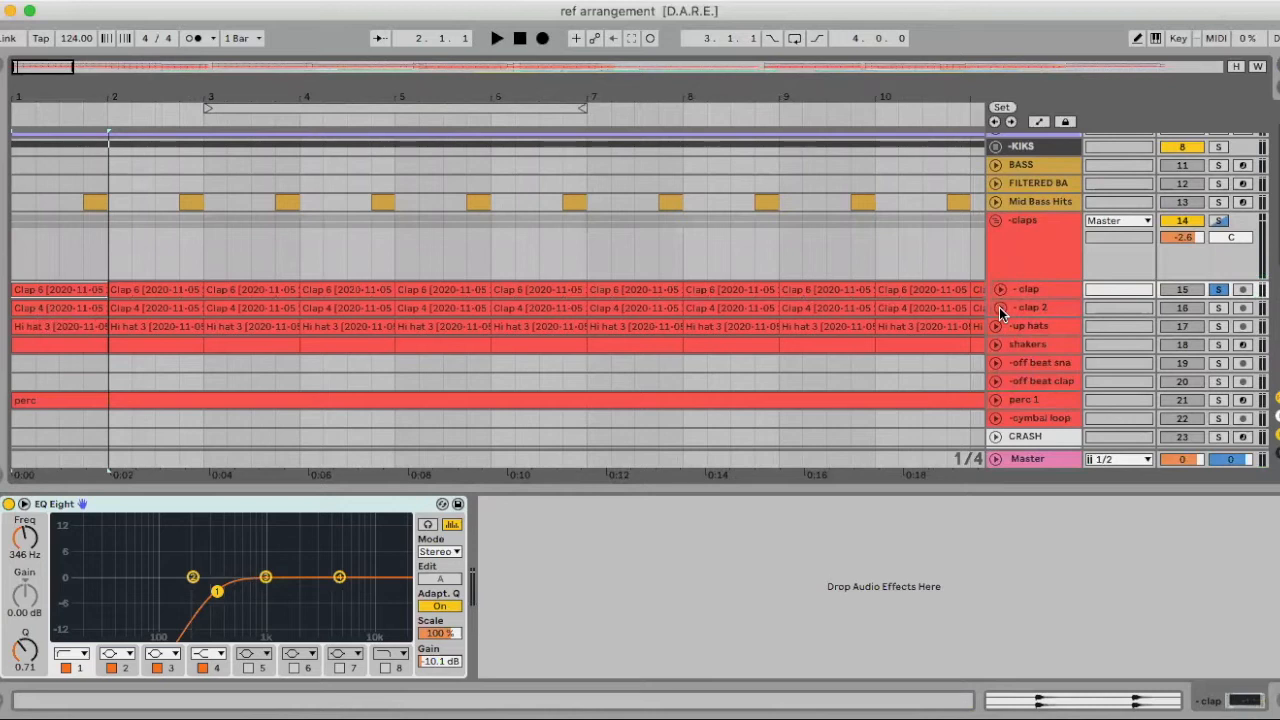
pyautogui.click(999, 308)
pyautogui.click(37, 287)
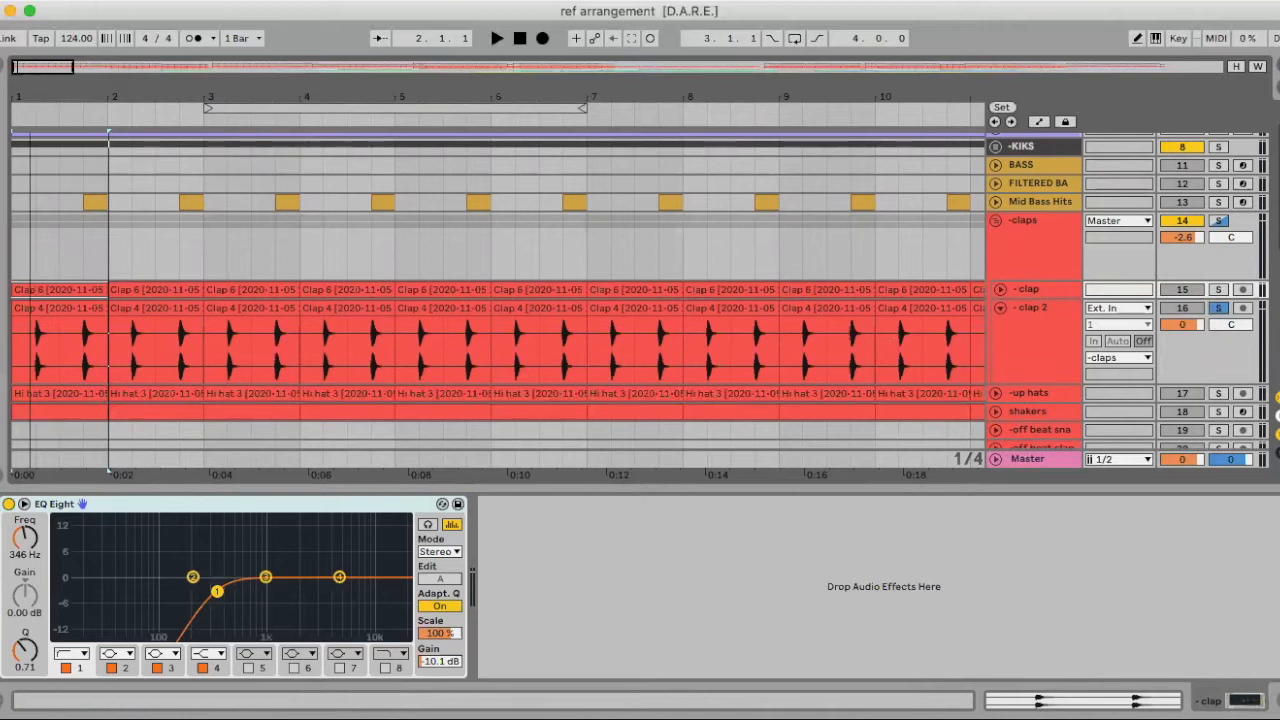
pyautogui.moveTo(29, 99); pyautogui.dragTo(30, 180)
pyautogui.click(46, 340)
pyautogui.press('space')
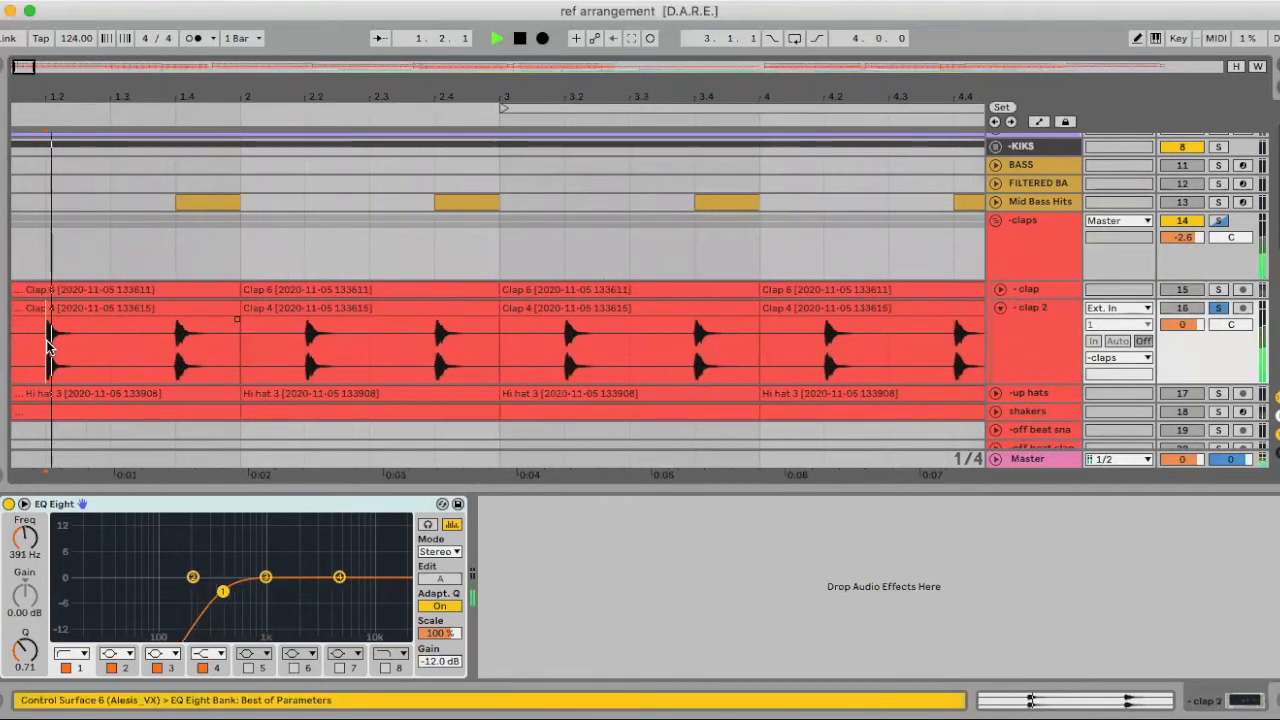
pyautogui.press('space')
# Step: Solo the whole -claps group and play both clap layers together
pyautogui.click(1218, 289)
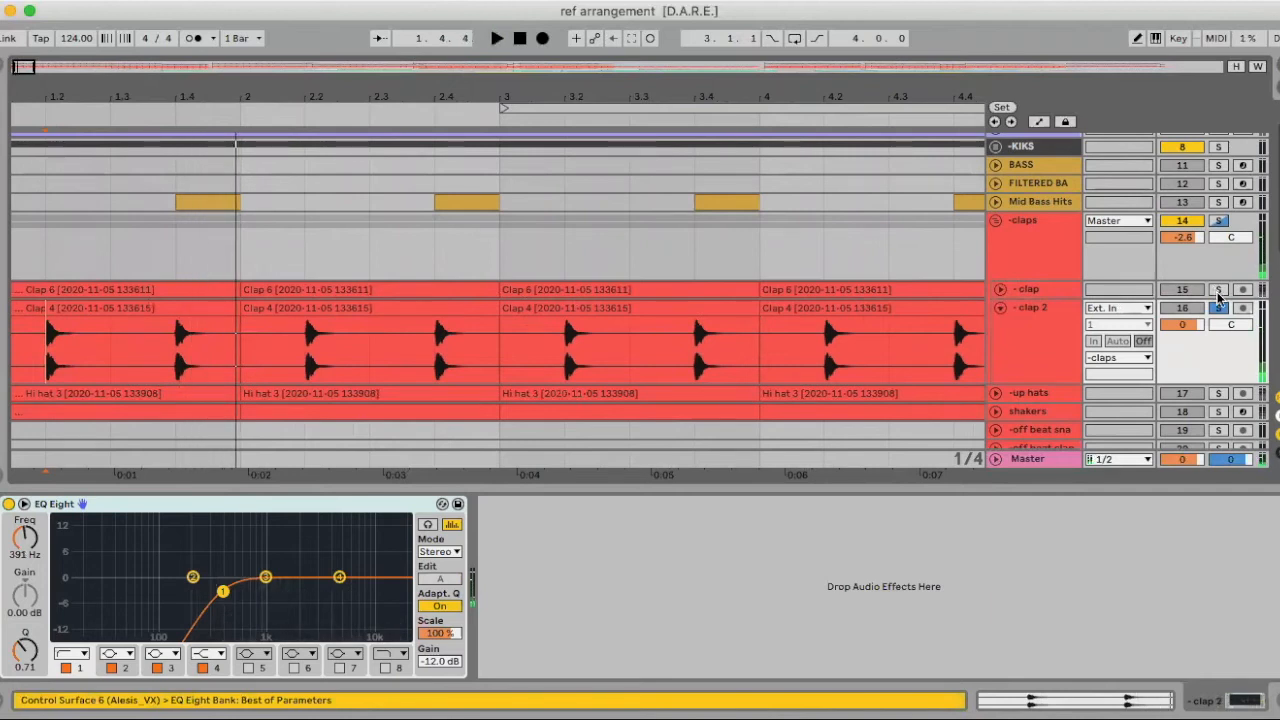
pyautogui.click(1219, 221)
pyautogui.press('space')
pyautogui.press('space')
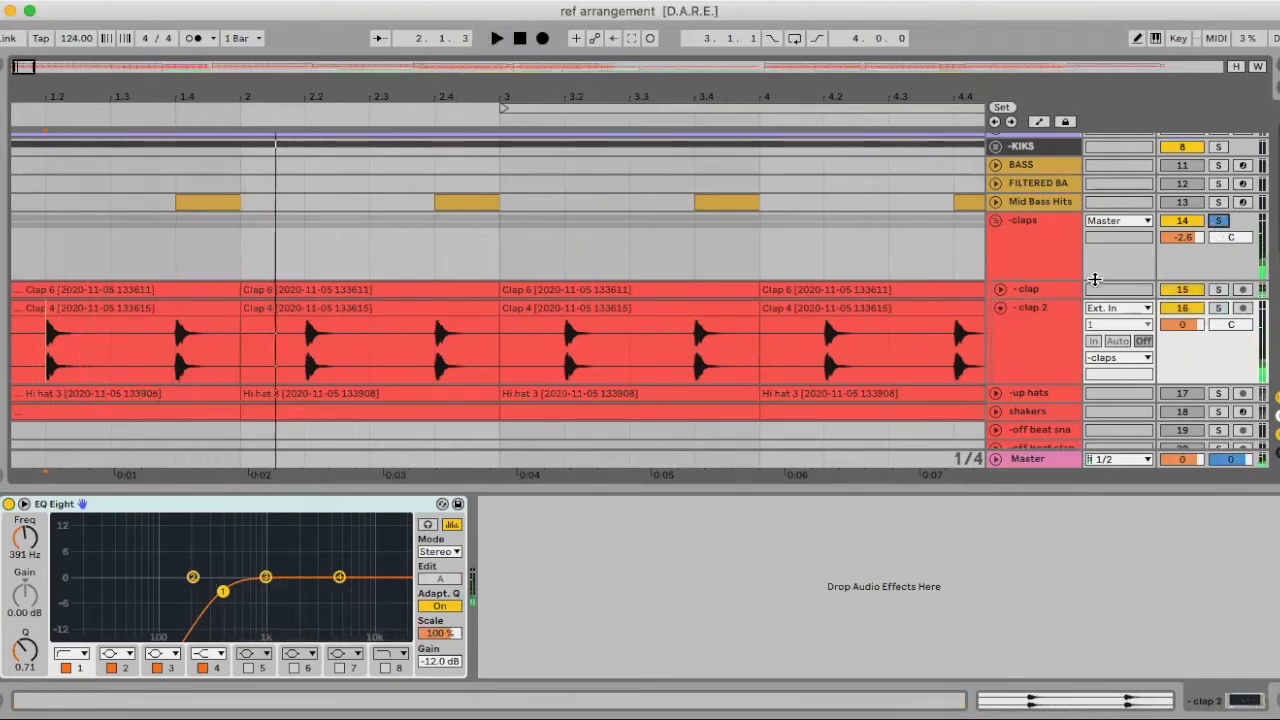
# Step: Fold clap 2, select the -claps group, and check its playback level in the Session View mixer before returning to the arrangement
pyautogui.click(1000, 307)
pyautogui.click(1029, 222)
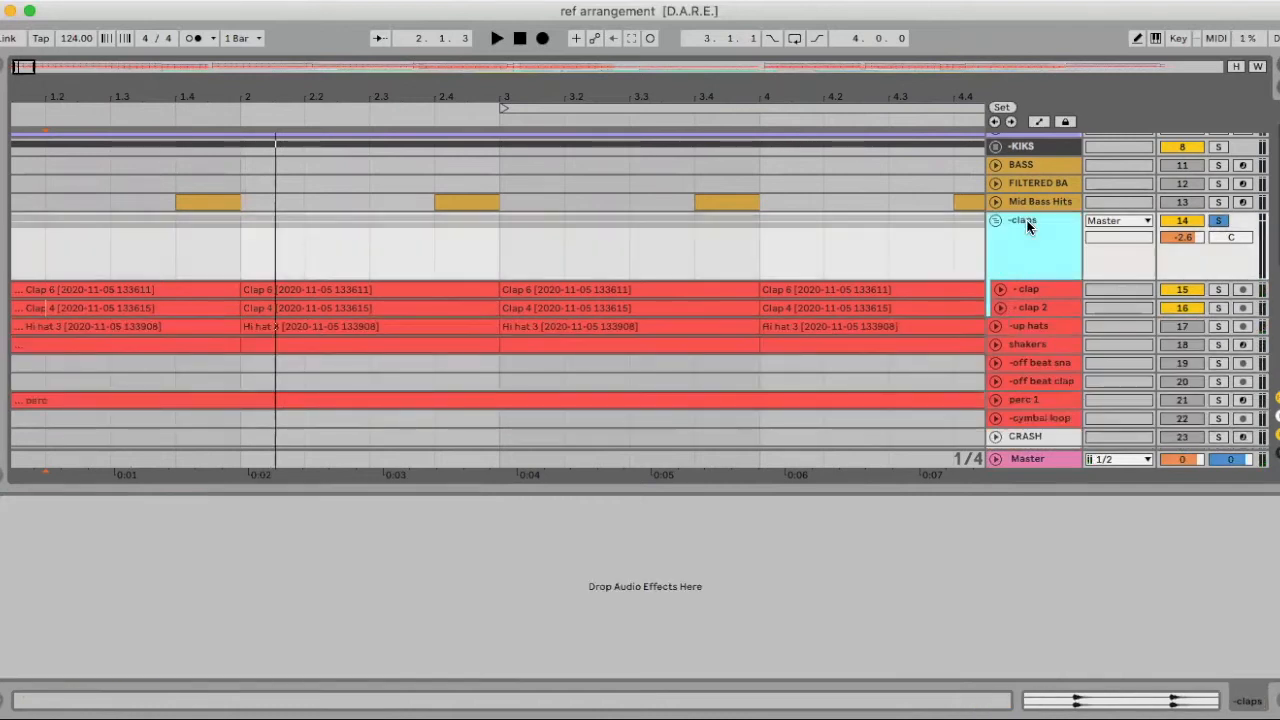
pyautogui.press('Tab')
pyautogui.press('space')
pyautogui.press('space')
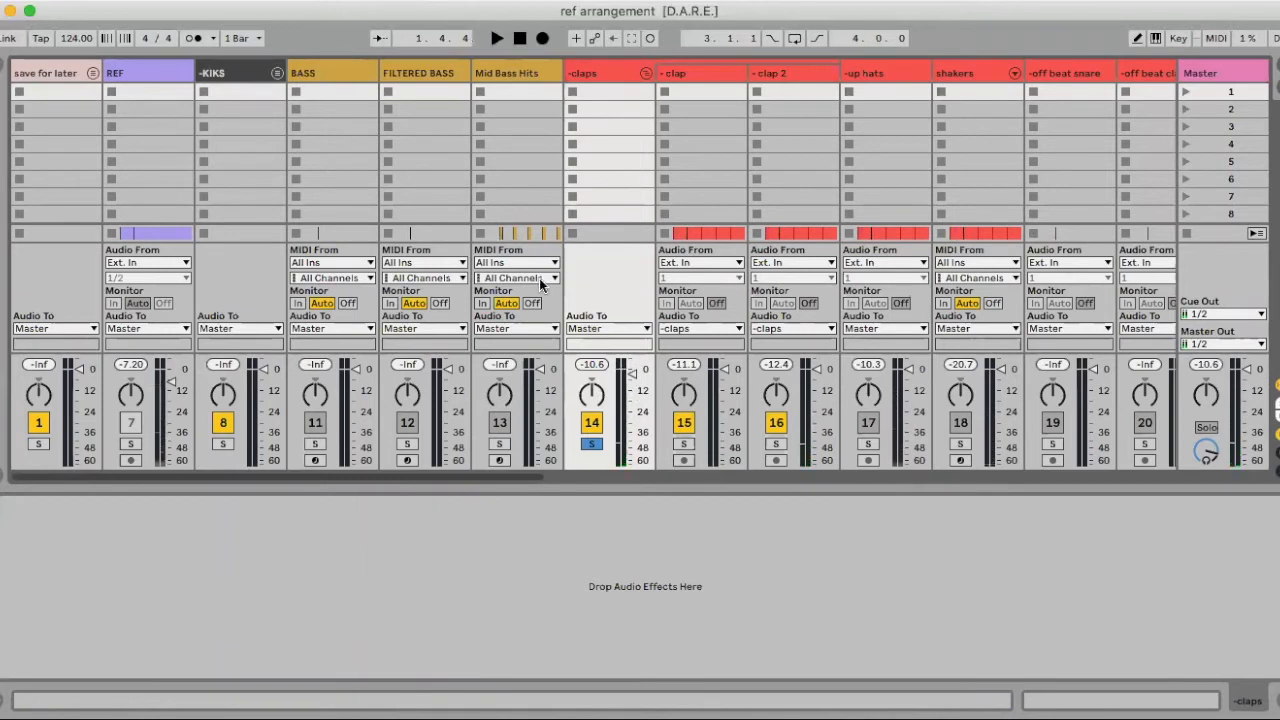
pyautogui.press('Tab')
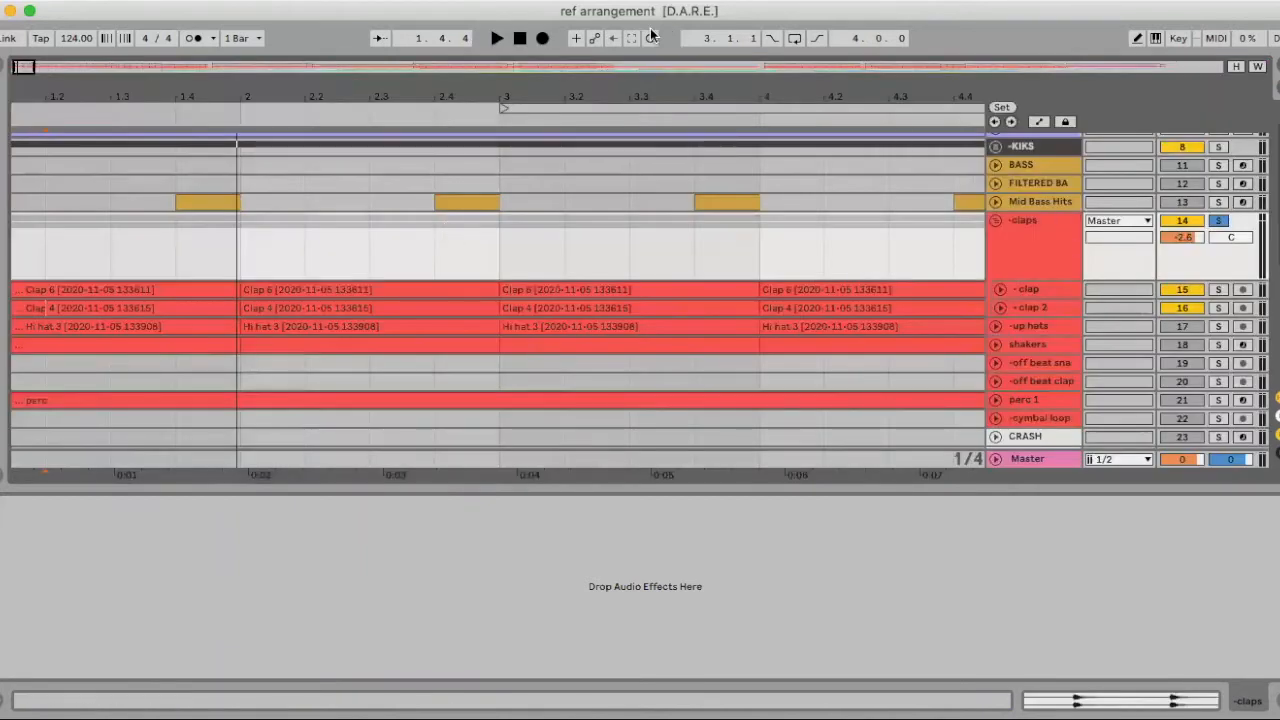
# Step: Fold the -claps group in the full arrangement overview
pyautogui.moveTo(613, 72); pyautogui.dragTo(613, 30)
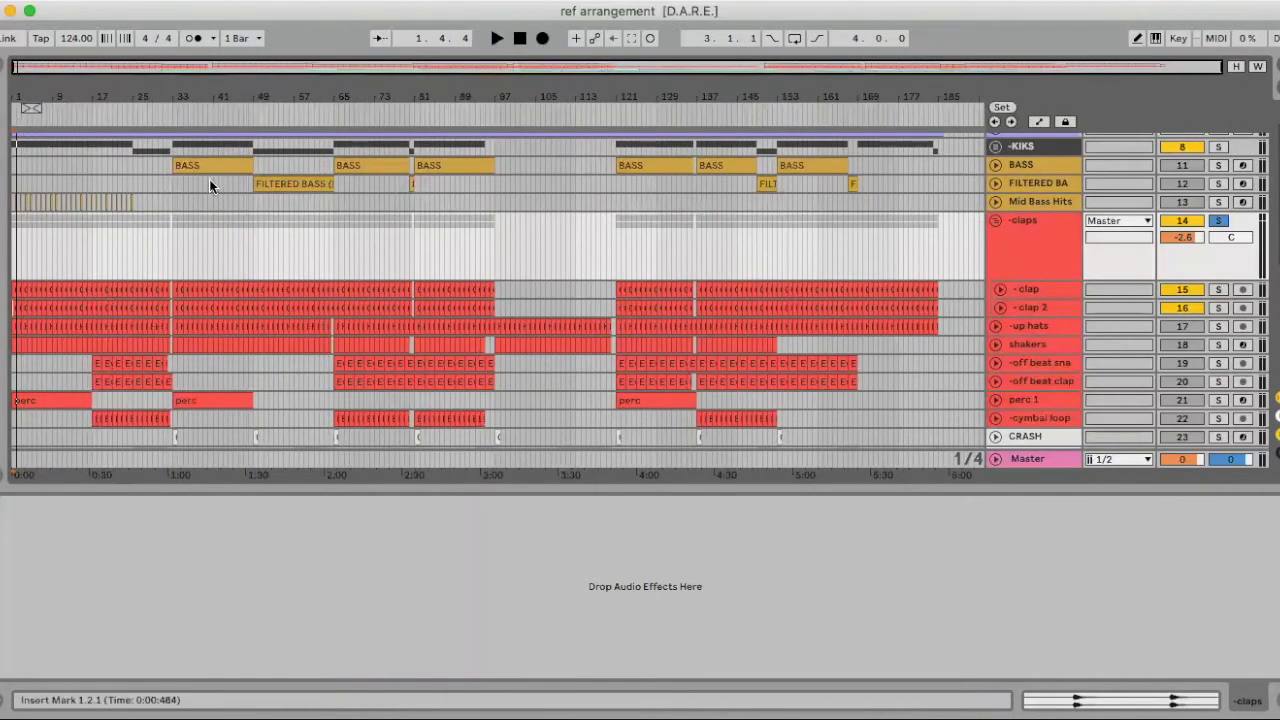
pyautogui.scroll(2, 128, 234)
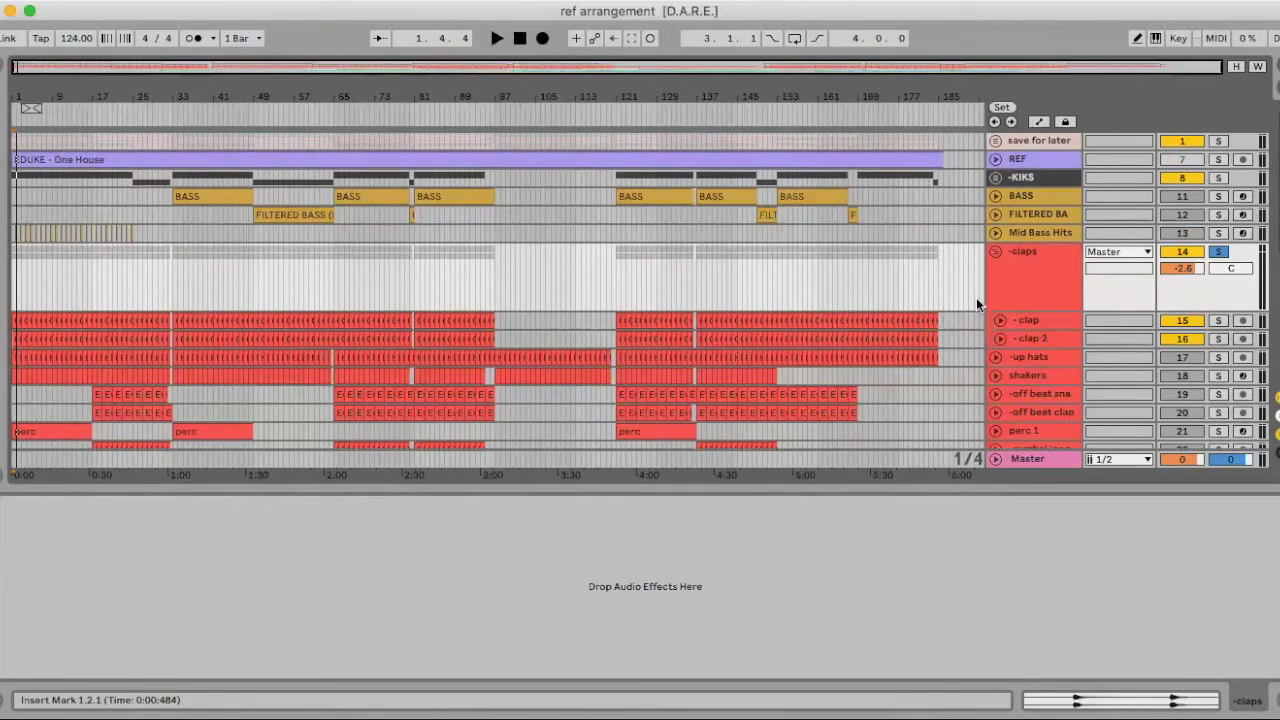
pyautogui.click(995, 249)
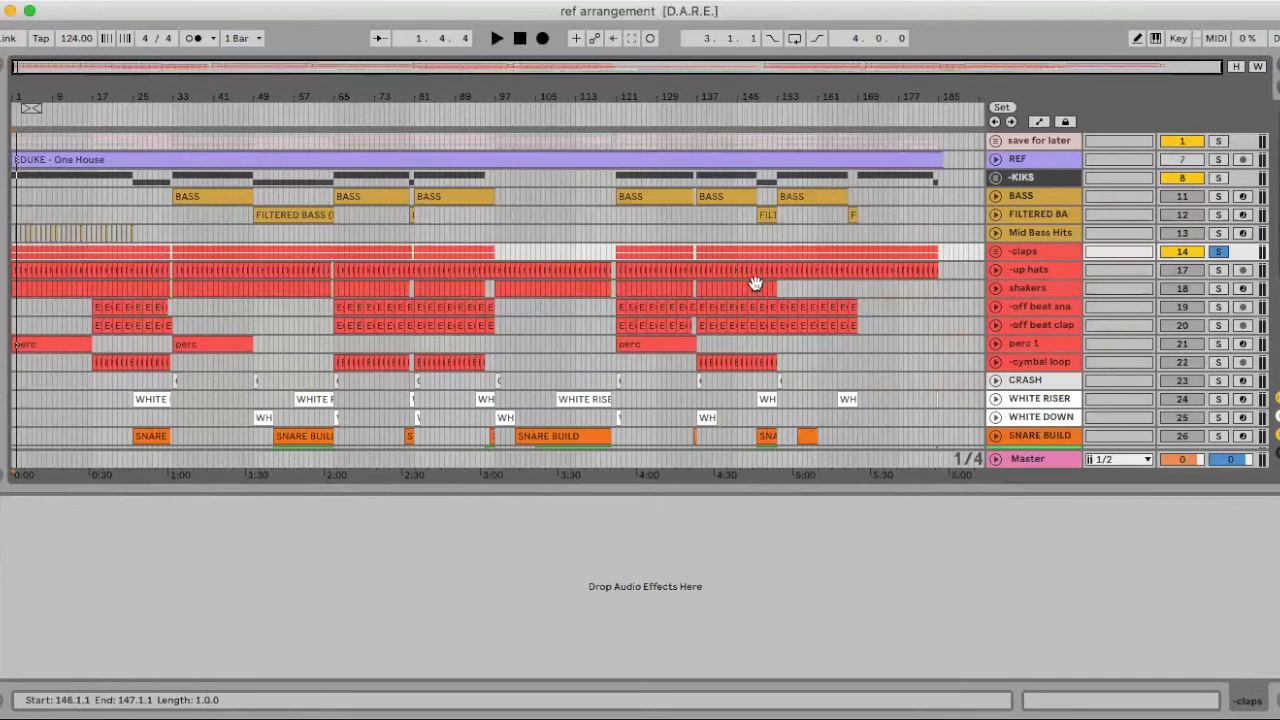
# Step: Unfold the save for later group and examine its placeholder clips around the filtered section starting at bar 49
pyautogui.click(995, 142)
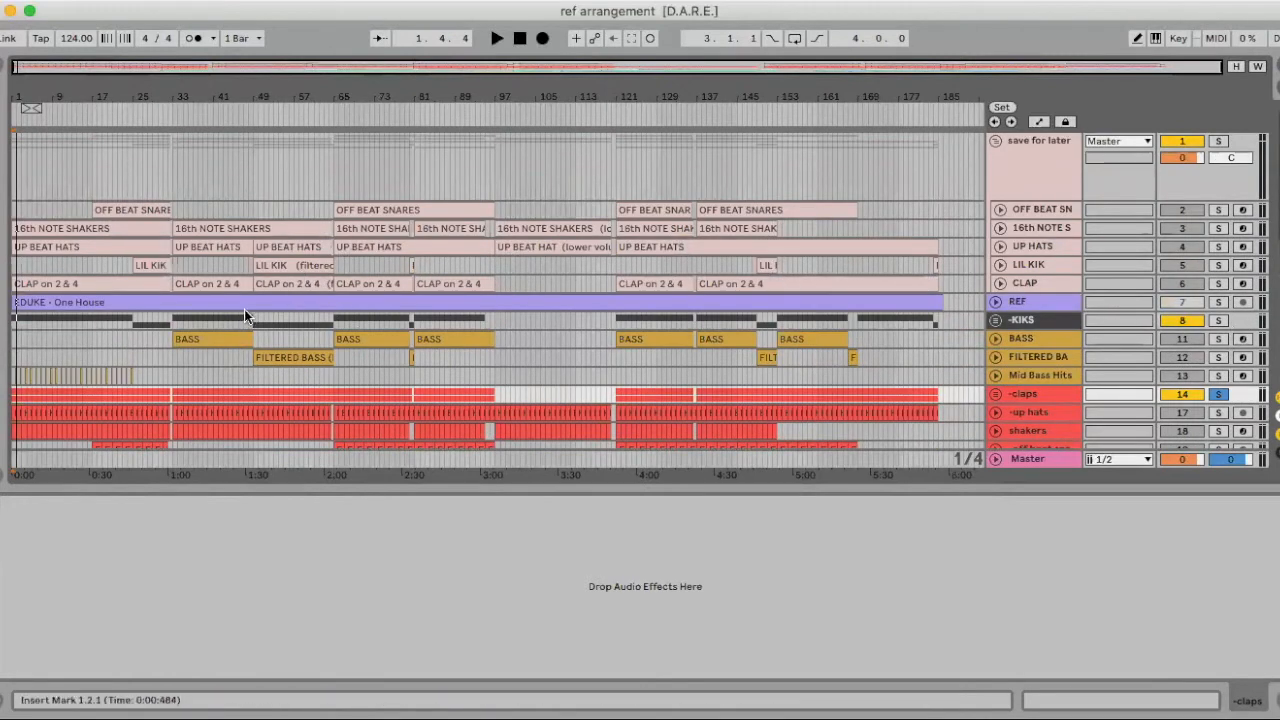
pyautogui.scroll(-3, 835, 360)
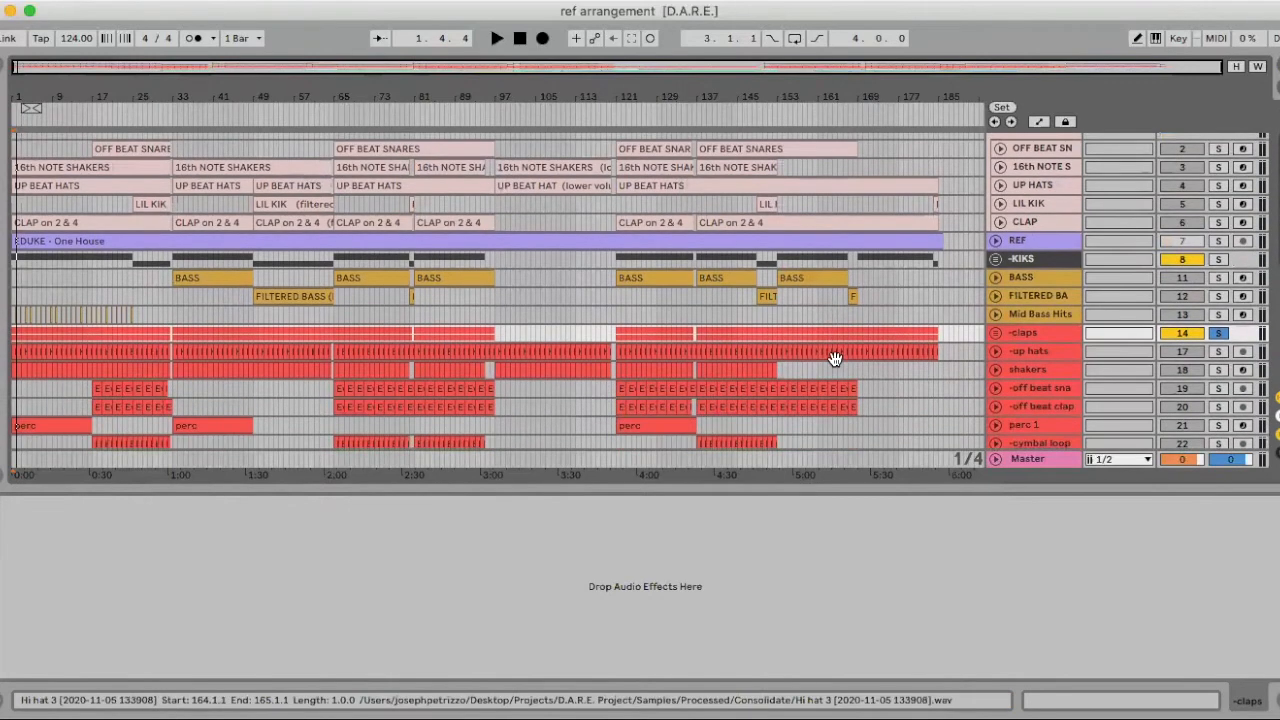
pyautogui.scroll(3, 900, 228)
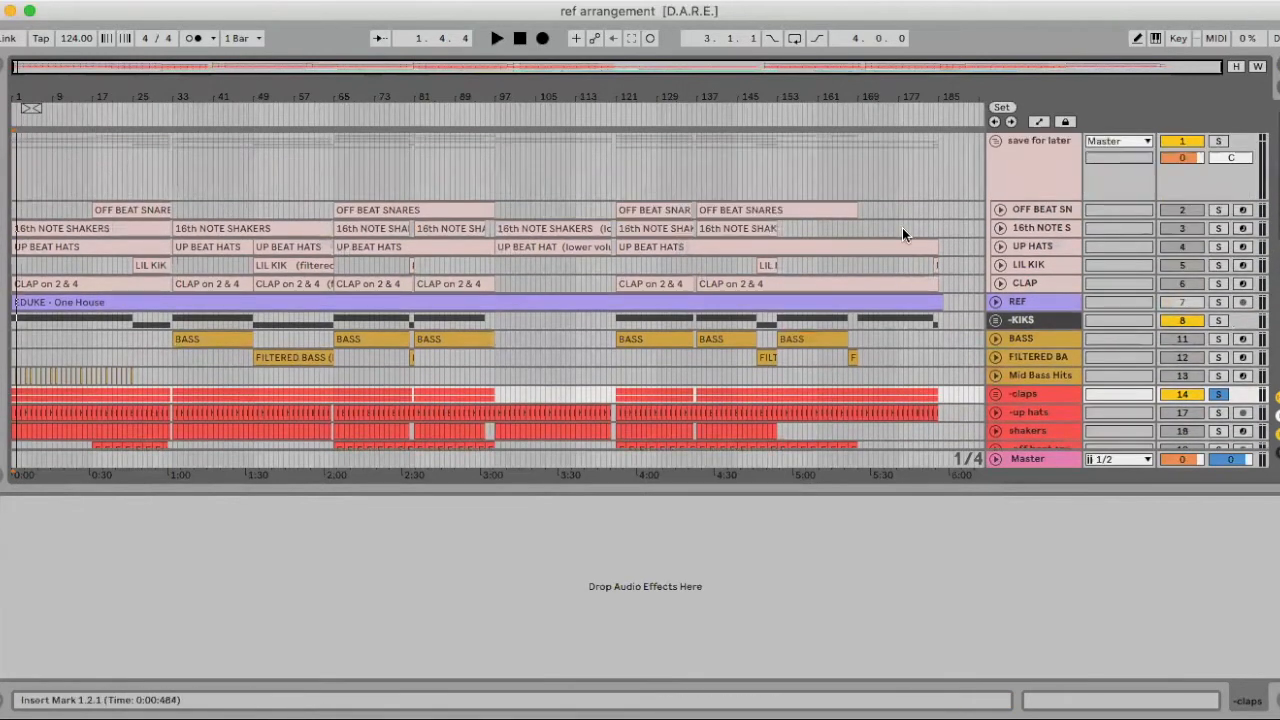
pyautogui.moveTo(292, 90); pyautogui.dragTo(292, 275)
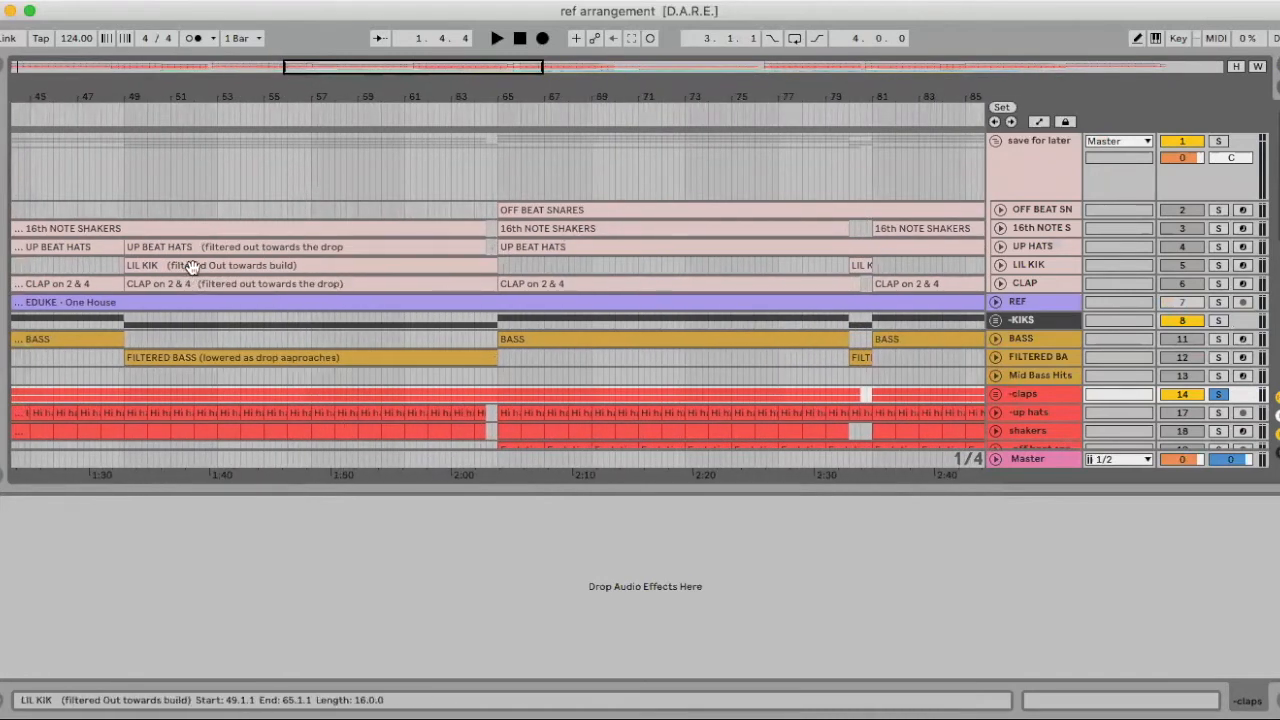
# Step: Review the remaining placeholder clips through the rest of the arrangement and fold the save for later group
pyautogui.hscroll(6, 272, 263)
pyautogui.hscroll(2, 272, 257)
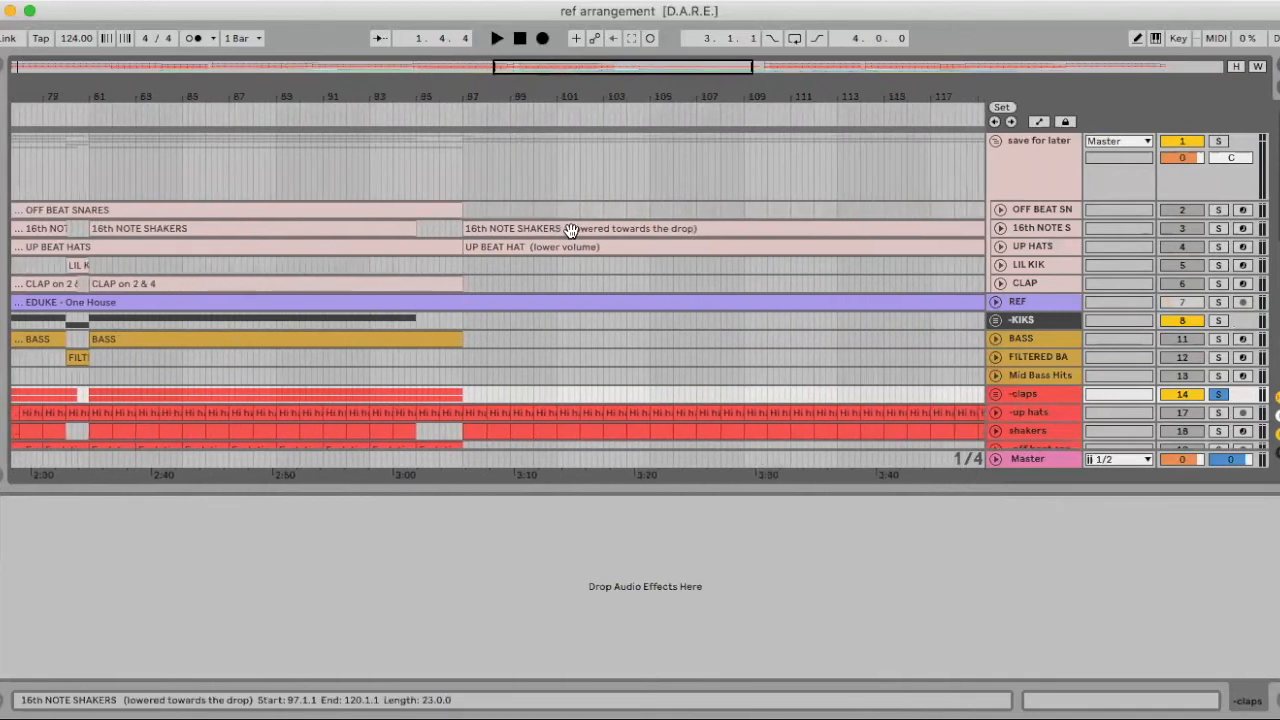
pyautogui.press('w')
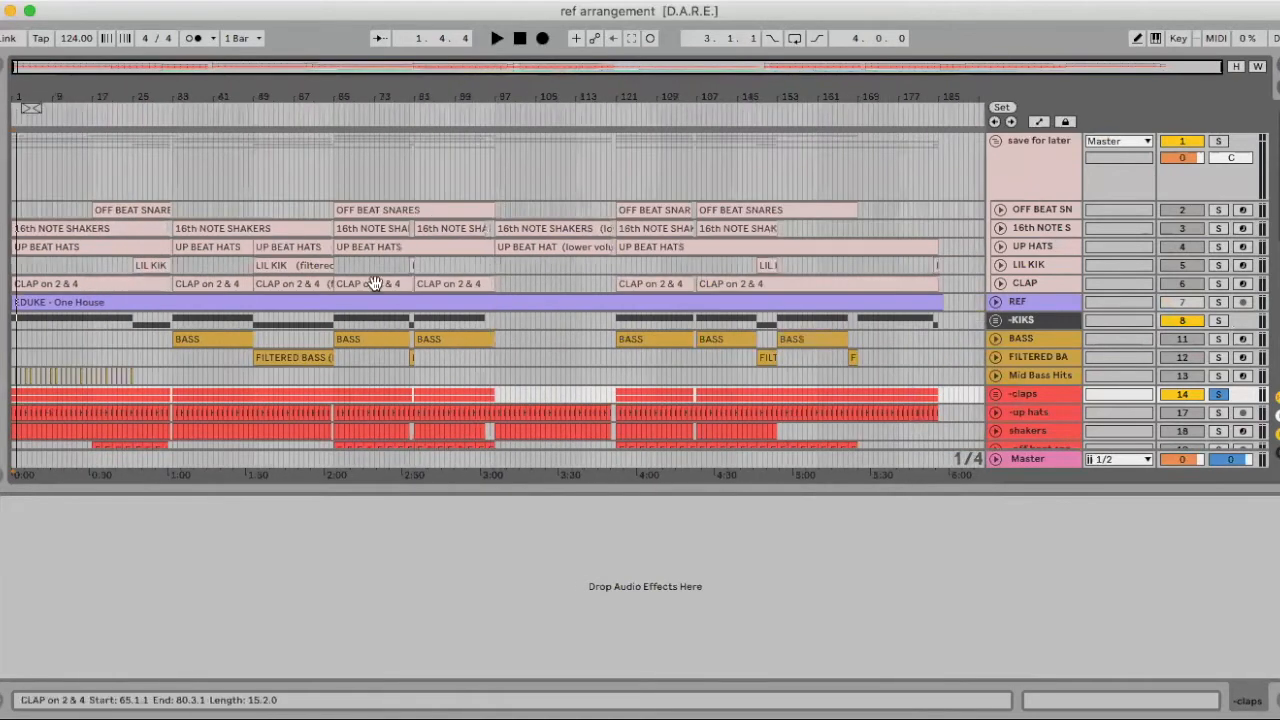
pyautogui.click(995, 140)
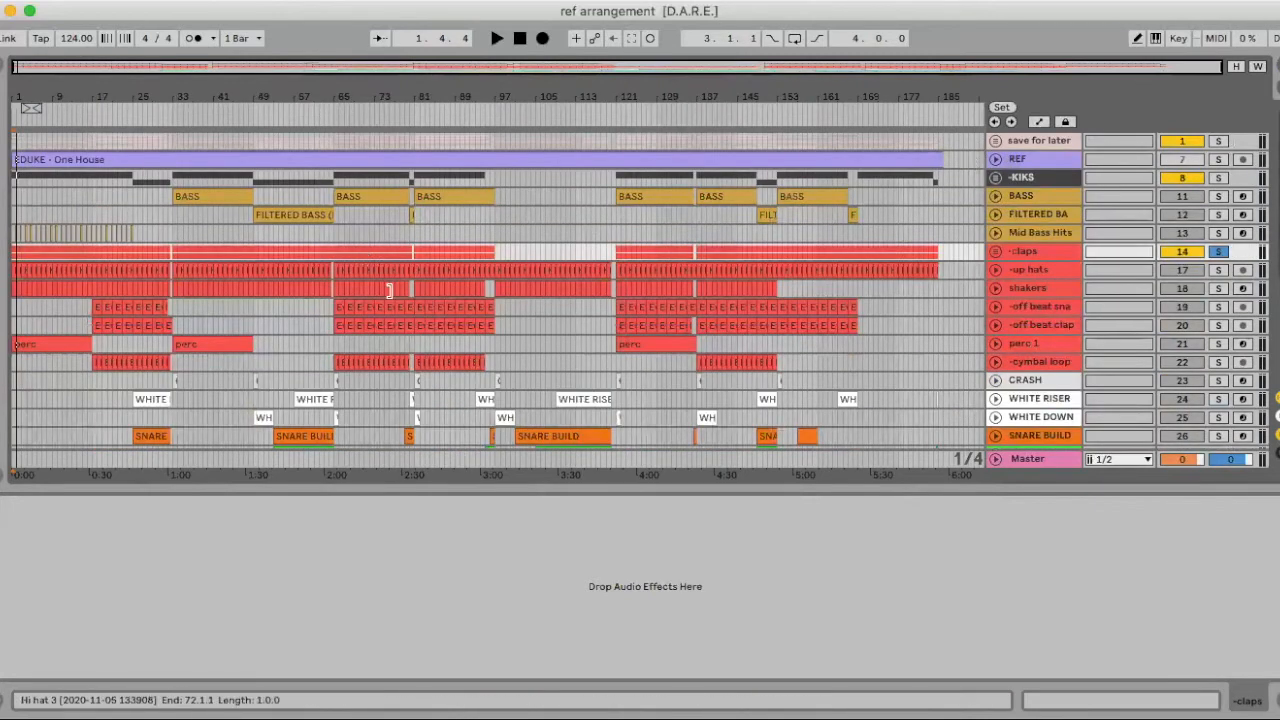
pyautogui.scroll(-3, 442, 284)
pyautogui.scroll(3, 442, 253)
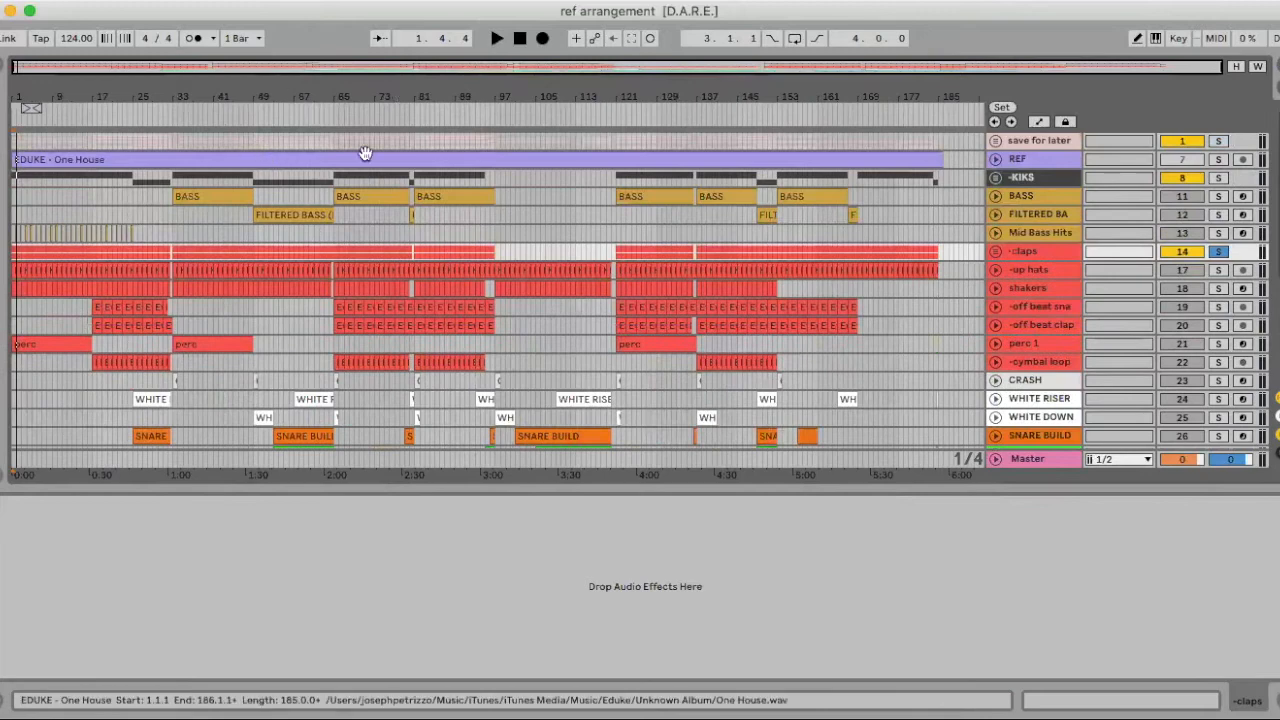
pyautogui.click(995, 140)
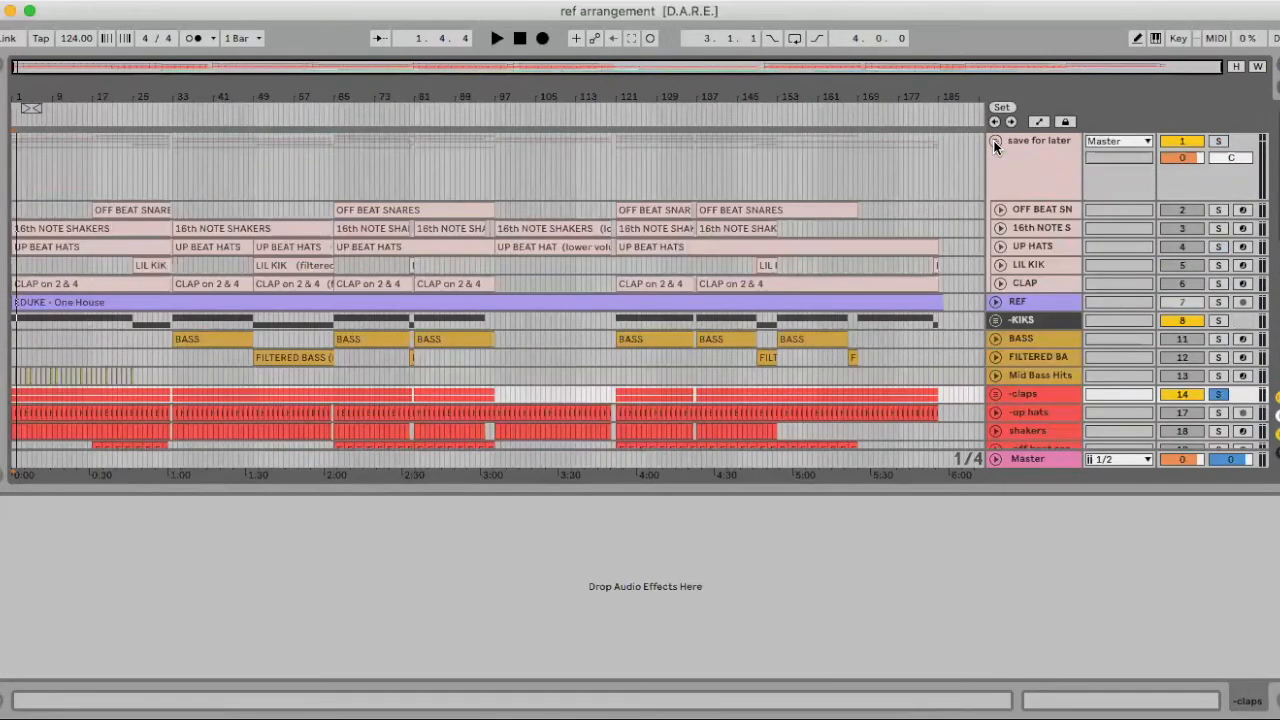
pyautogui.click(995, 140)
# Step: Unfold the -up hats track to show its hi-hat waveform
pyautogui.scroll(-2, 611, 290)
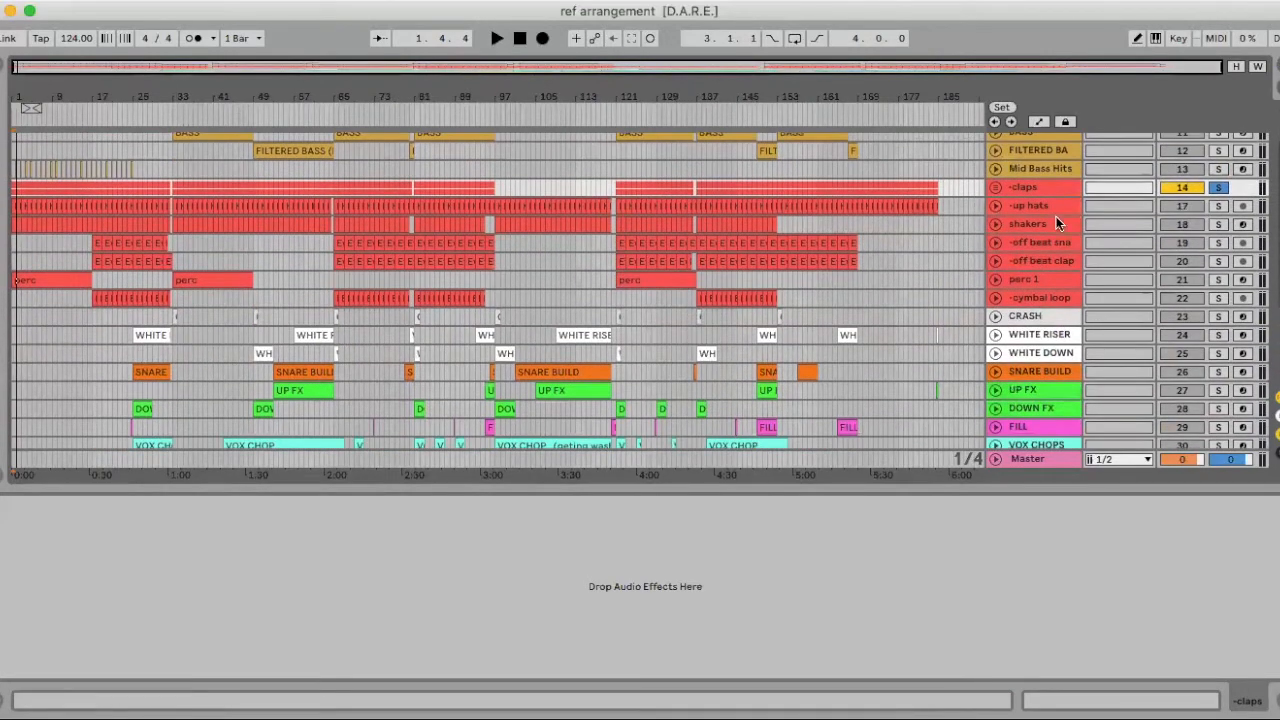
pyautogui.click(996, 205)
pyautogui.scroll(2, 1215, 200)
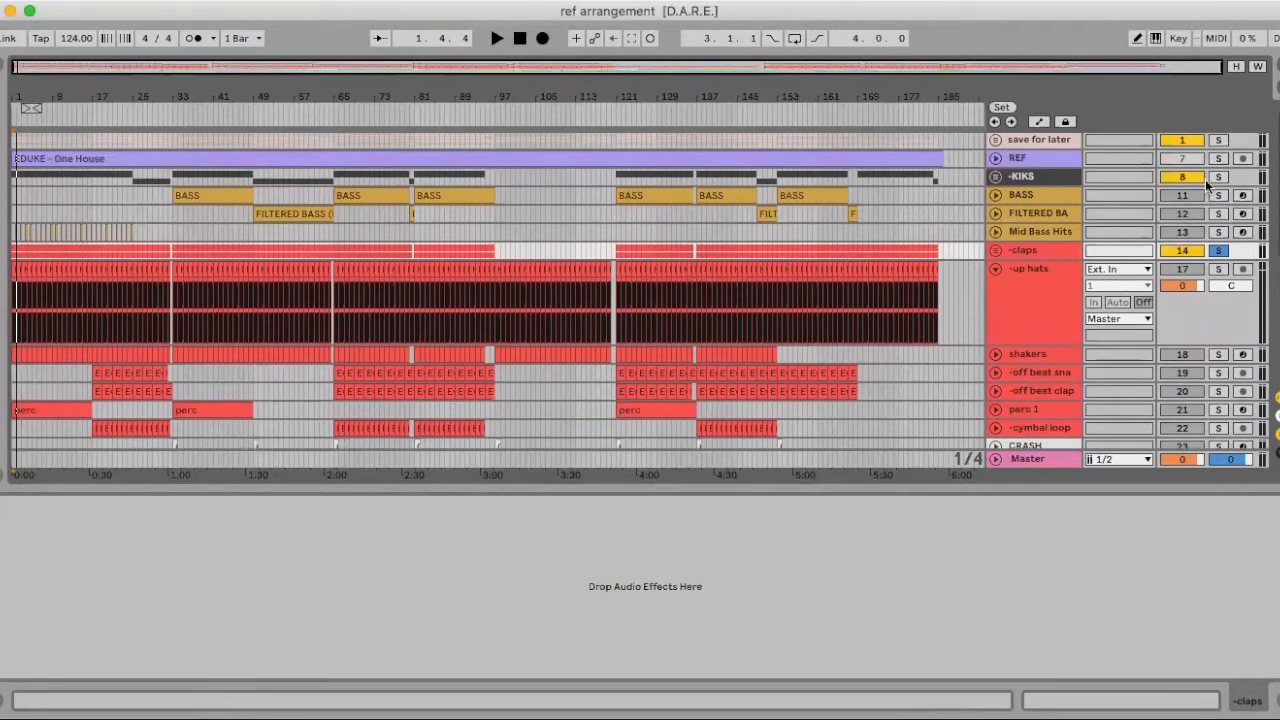
# Step: Solo the -KIKS and -claps groups and play them together from the start of the arrangement
pyautogui.click(1218, 176)
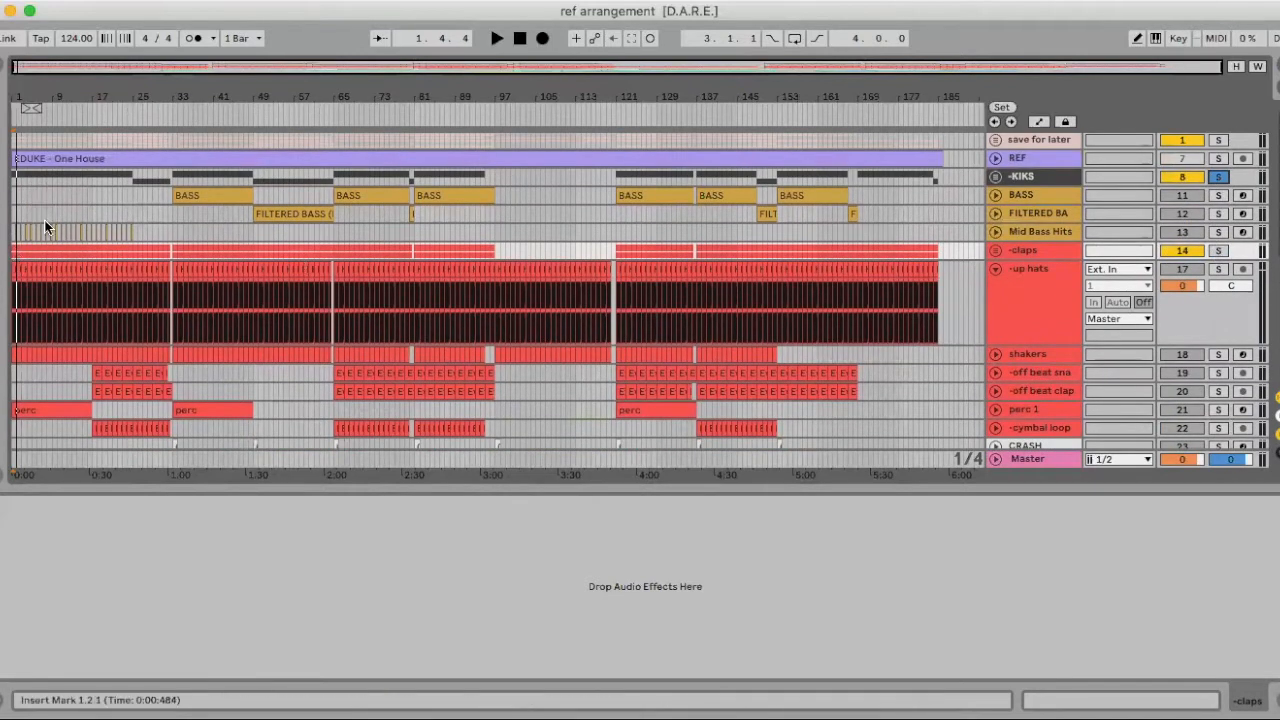
pyautogui.click(37, 401)
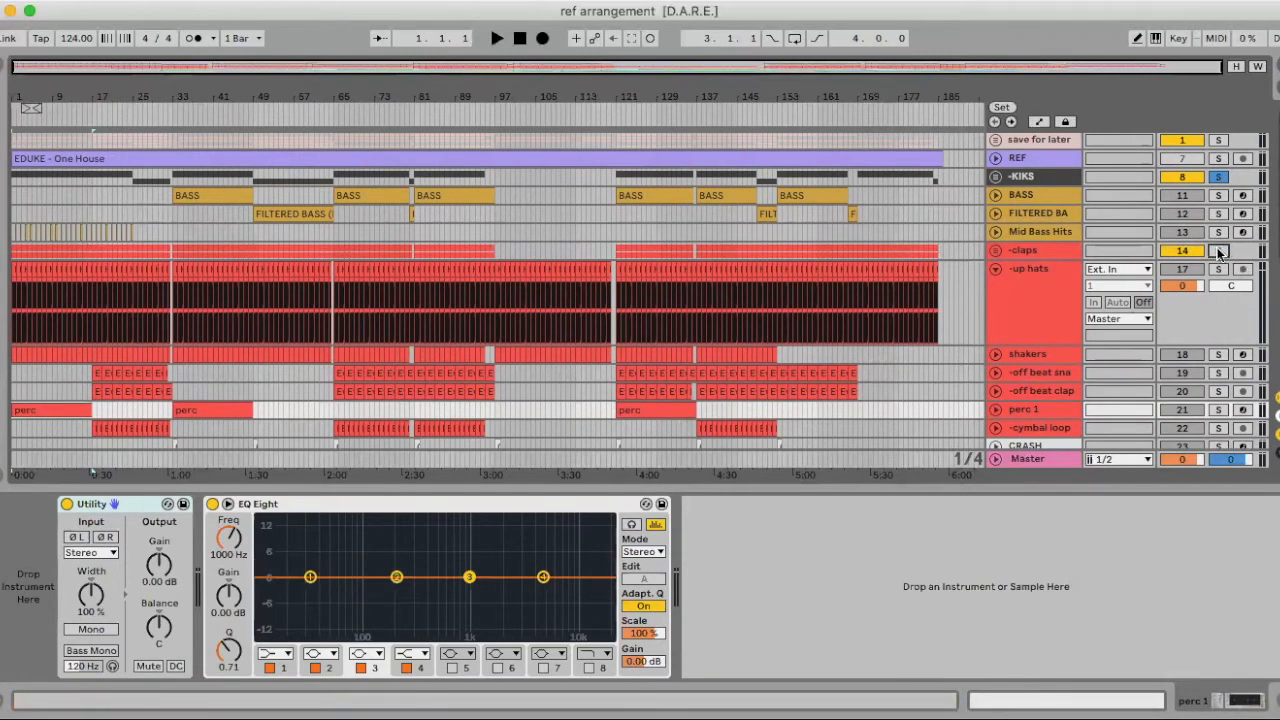
pyautogui.press('space')
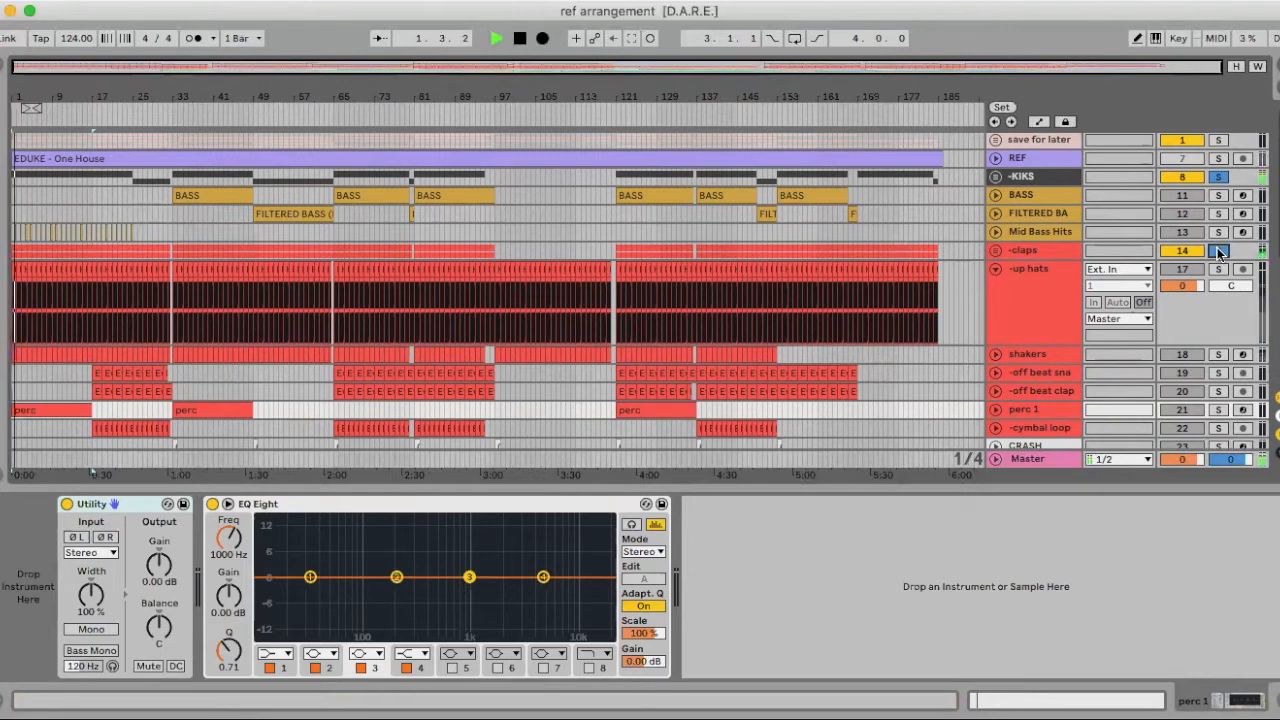
pyautogui.press('space')
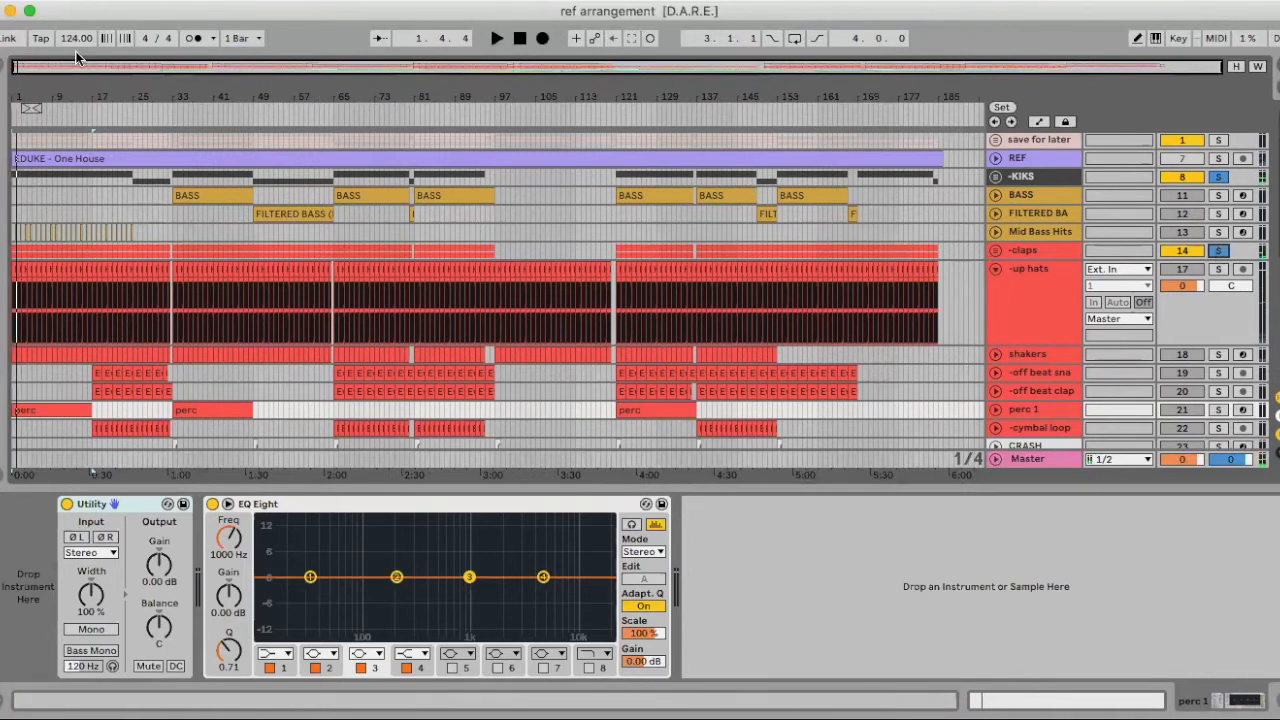
# Step: Solo only the -up hats track and display its EQ Eight settings
pyautogui.moveTo(24, 97); pyautogui.dragTo(40, 160)
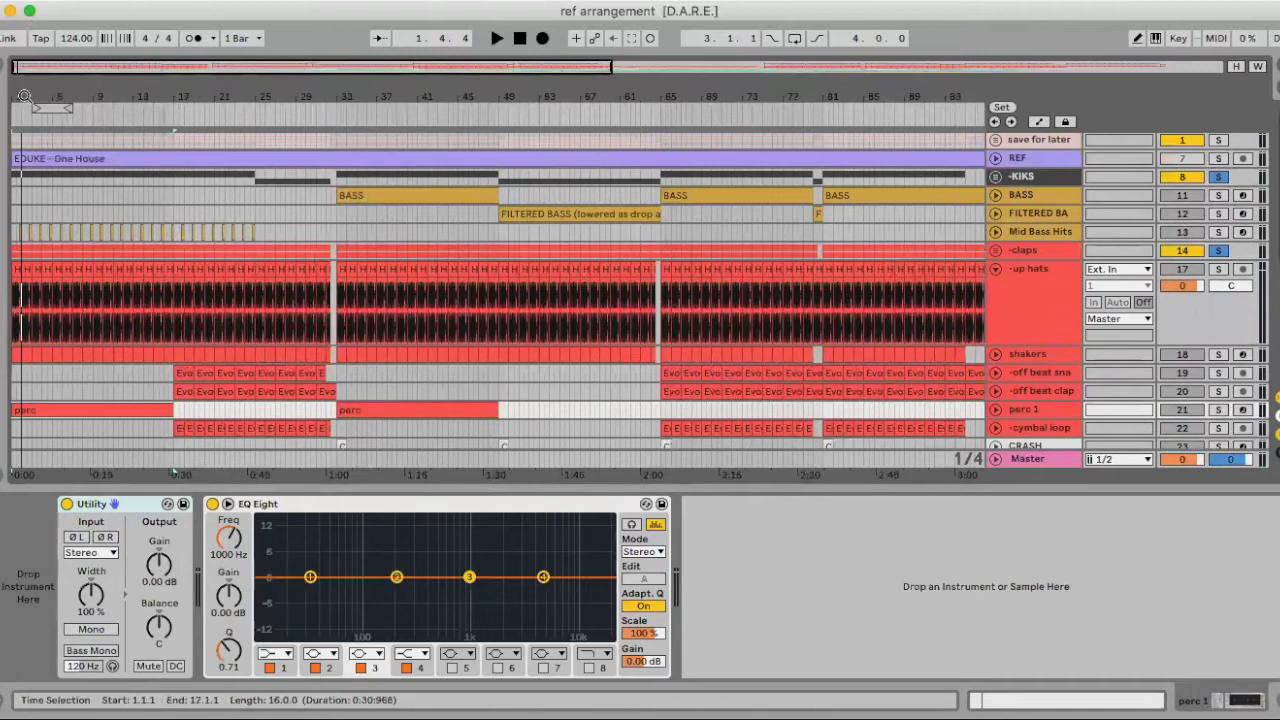
pyautogui.moveTo(22, 95); pyautogui.dragTo(118, 240)
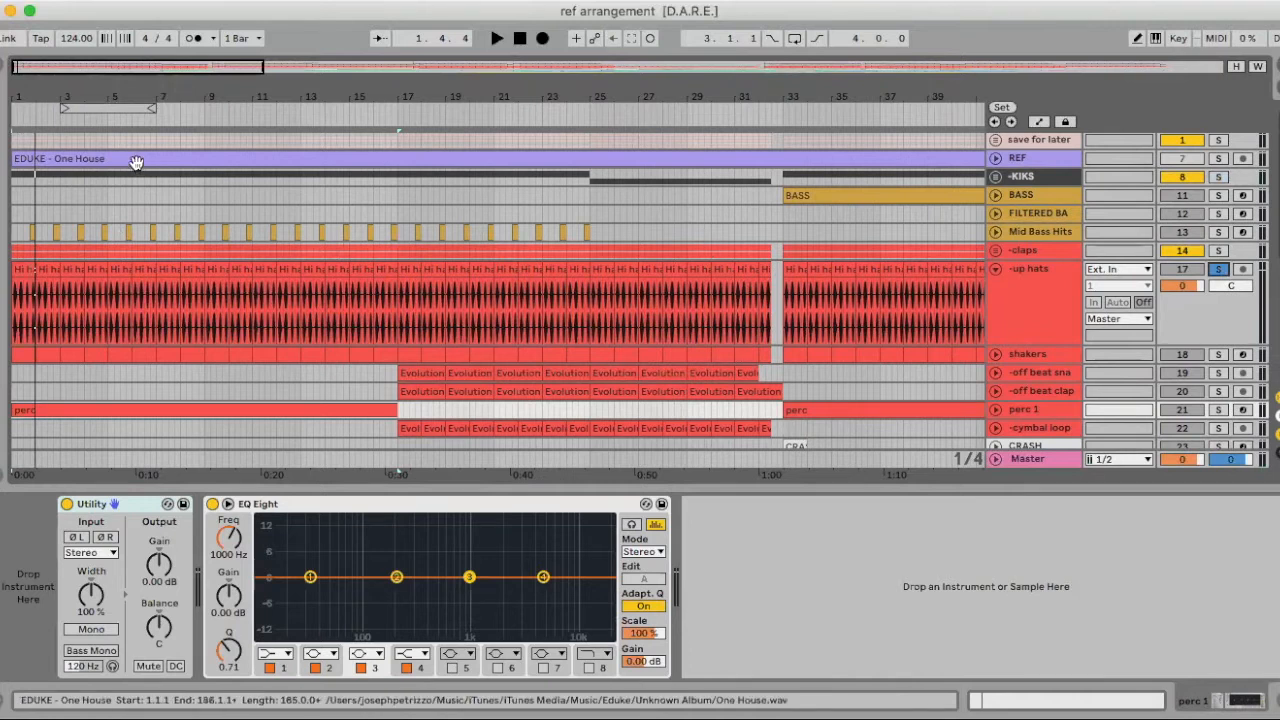
pyautogui.click(1042, 285)
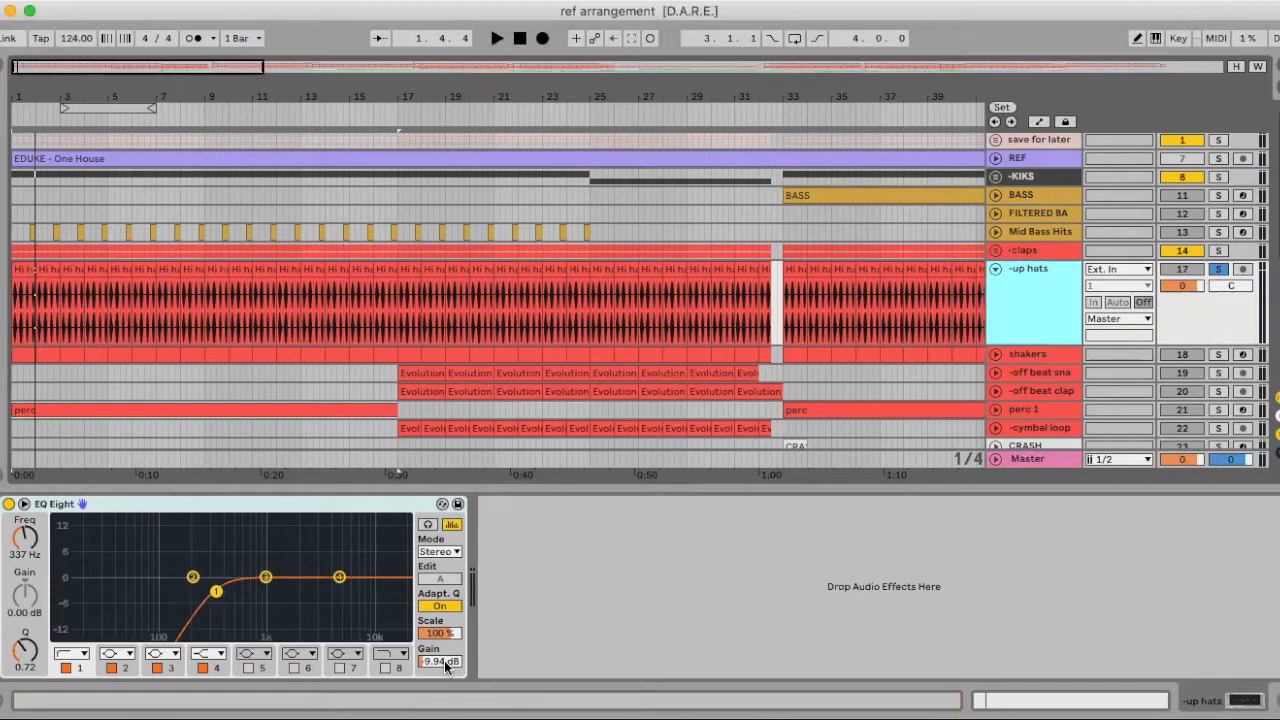
pyautogui.click(44, 290)
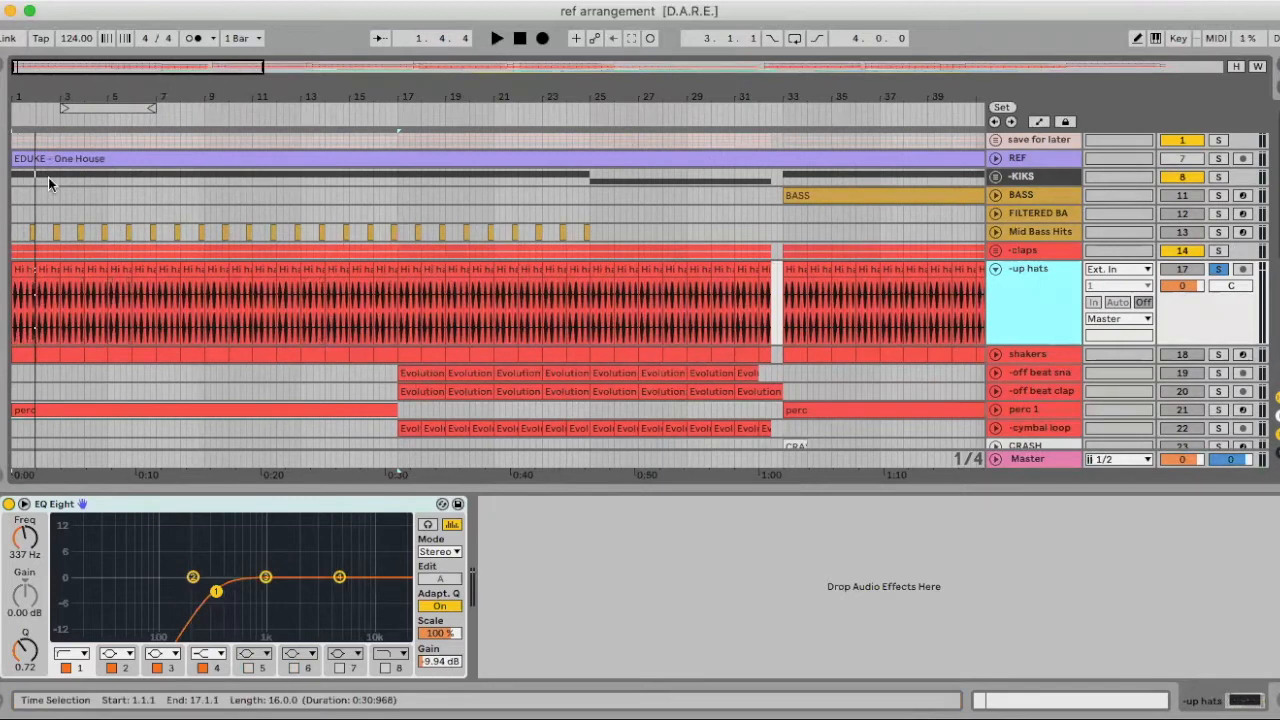
# Step: Unfold the -KIKS group and its -KIK G track, and compare the kick and up hat waveforms over the opening bars
pyautogui.press('z')
pyautogui.press('+')
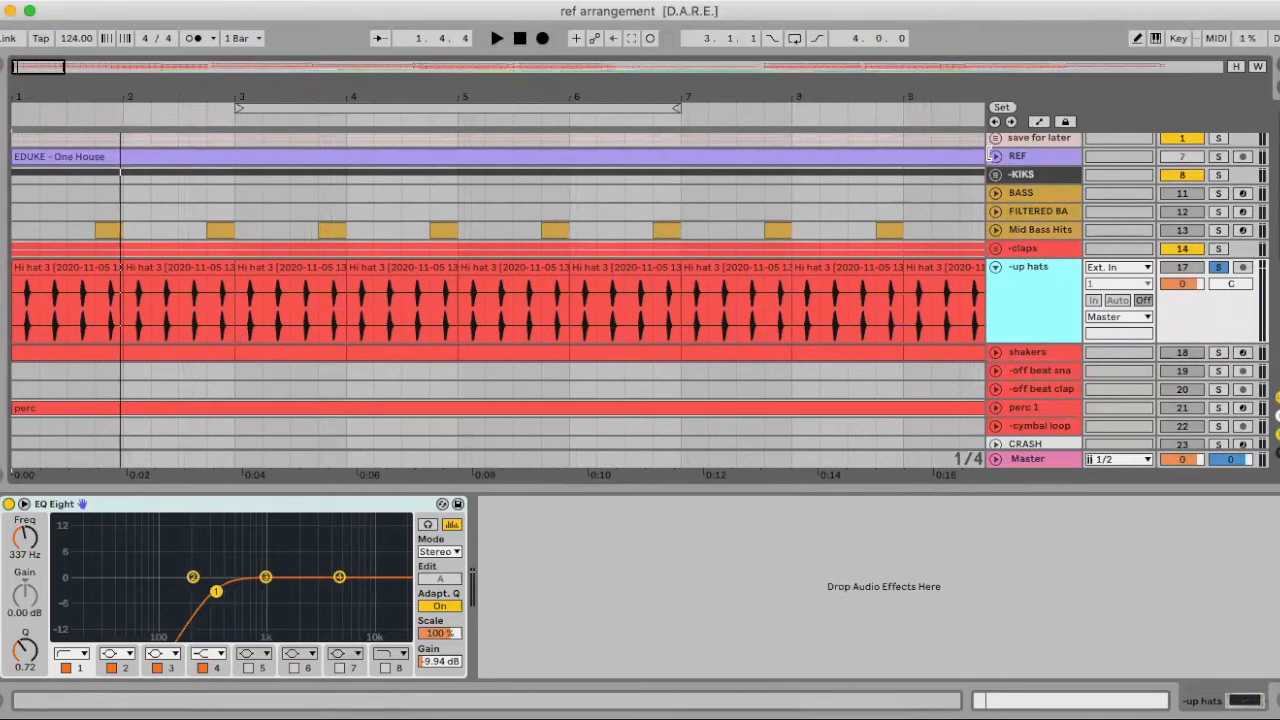
pyautogui.click(996, 174)
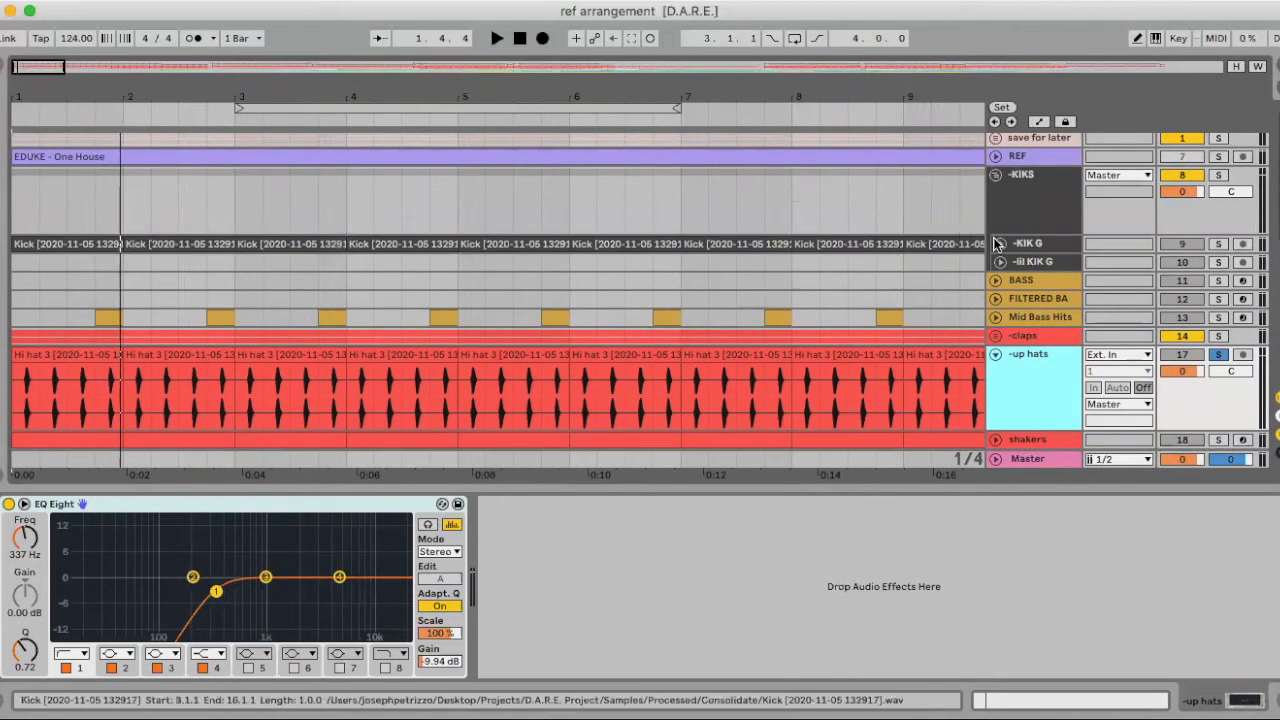
pyautogui.scroll(-5, 180, 291)
pyautogui.scroll(5, 48, 128)
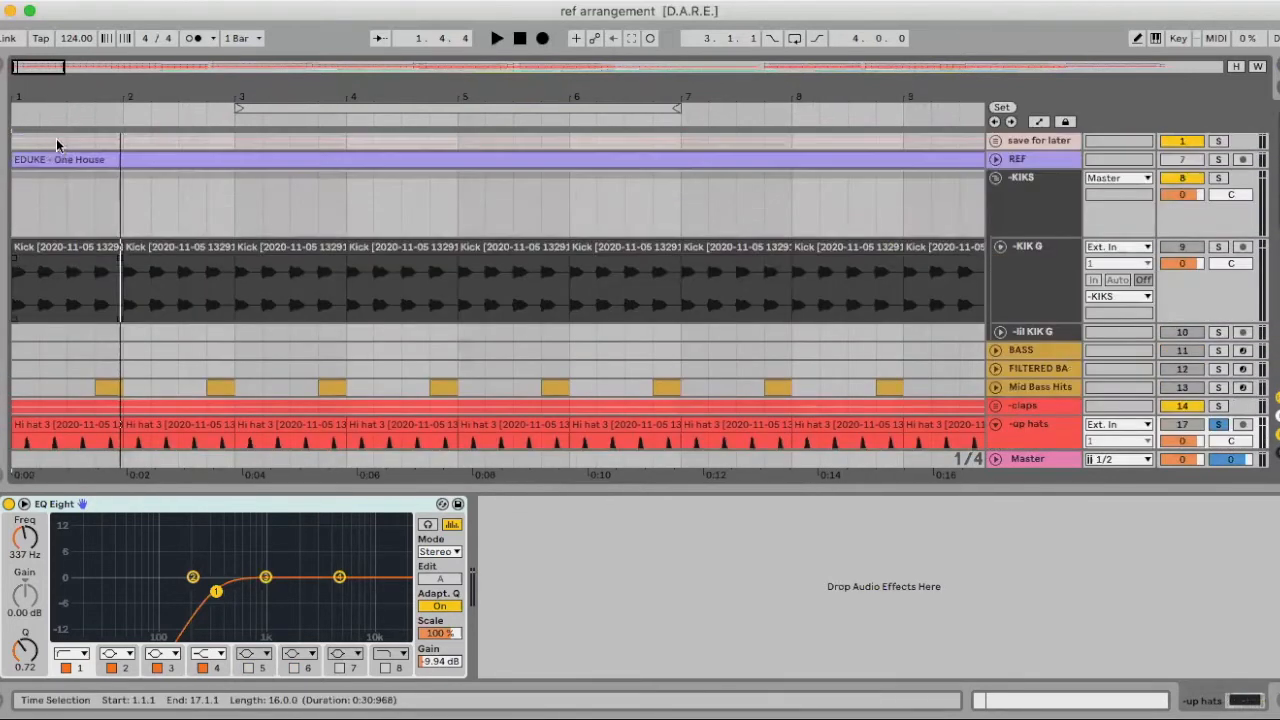
pyautogui.scroll(-3, 56, 138)
pyautogui.scroll(-2, 56, 193)
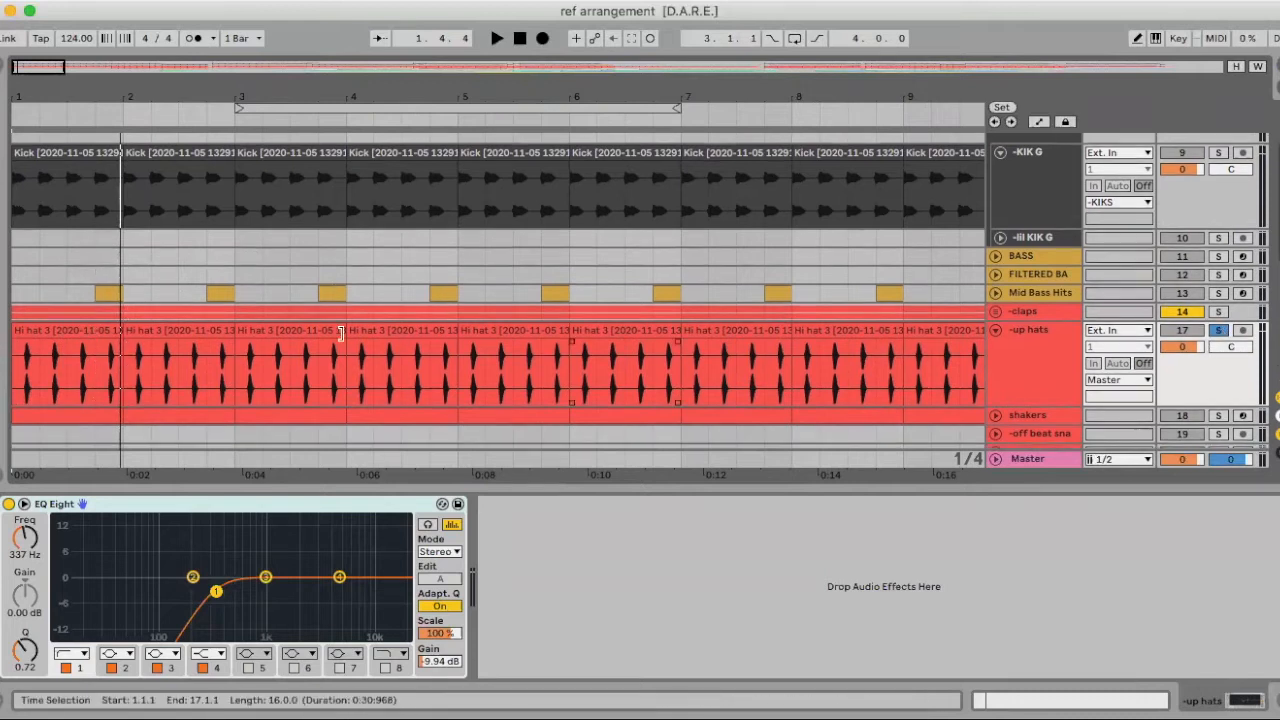
# Step: Select the first hi-hat clip on the -up hats track and play the soloed hats from bar 1
pyautogui.click(92, 330)
pyautogui.press('space')
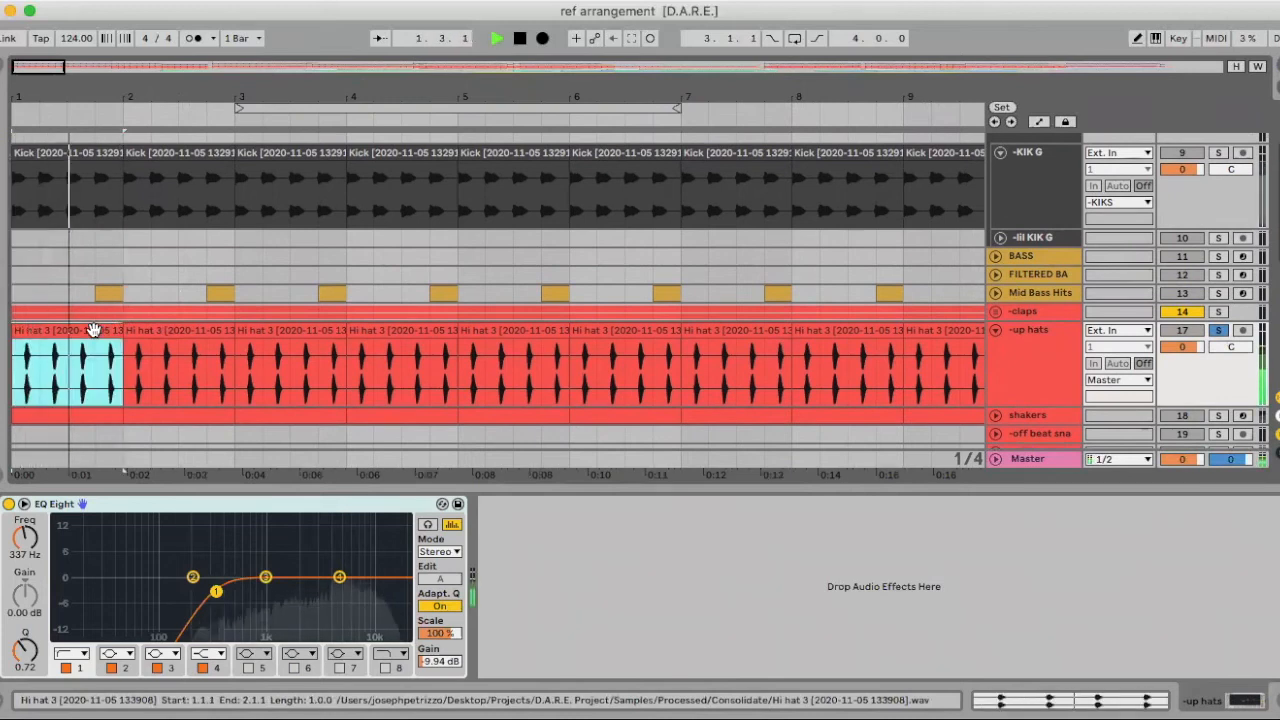
pyautogui.press('space')
# Step: Hide the device view, solo -claps and -KIK G alongside -up hats, and play the three together
pyautogui.press('super+alt+l')
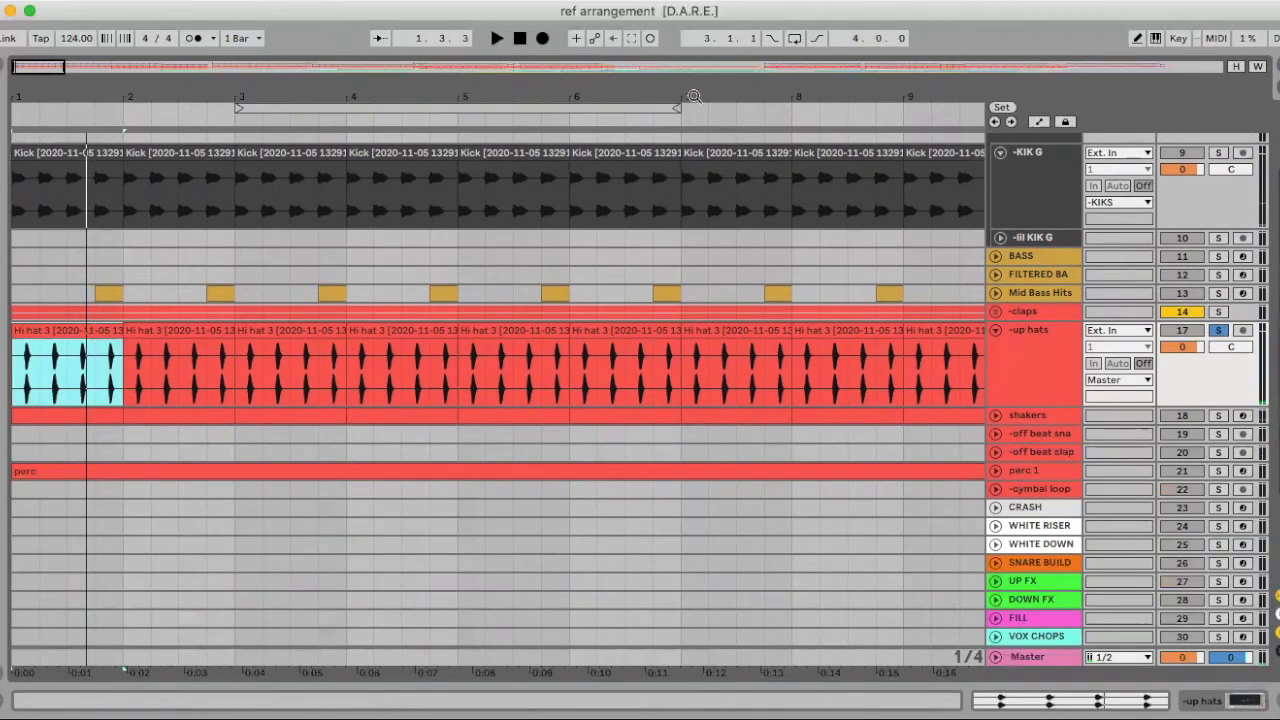
pyautogui.moveTo(674, 96); pyautogui.dragTo(674, 48)
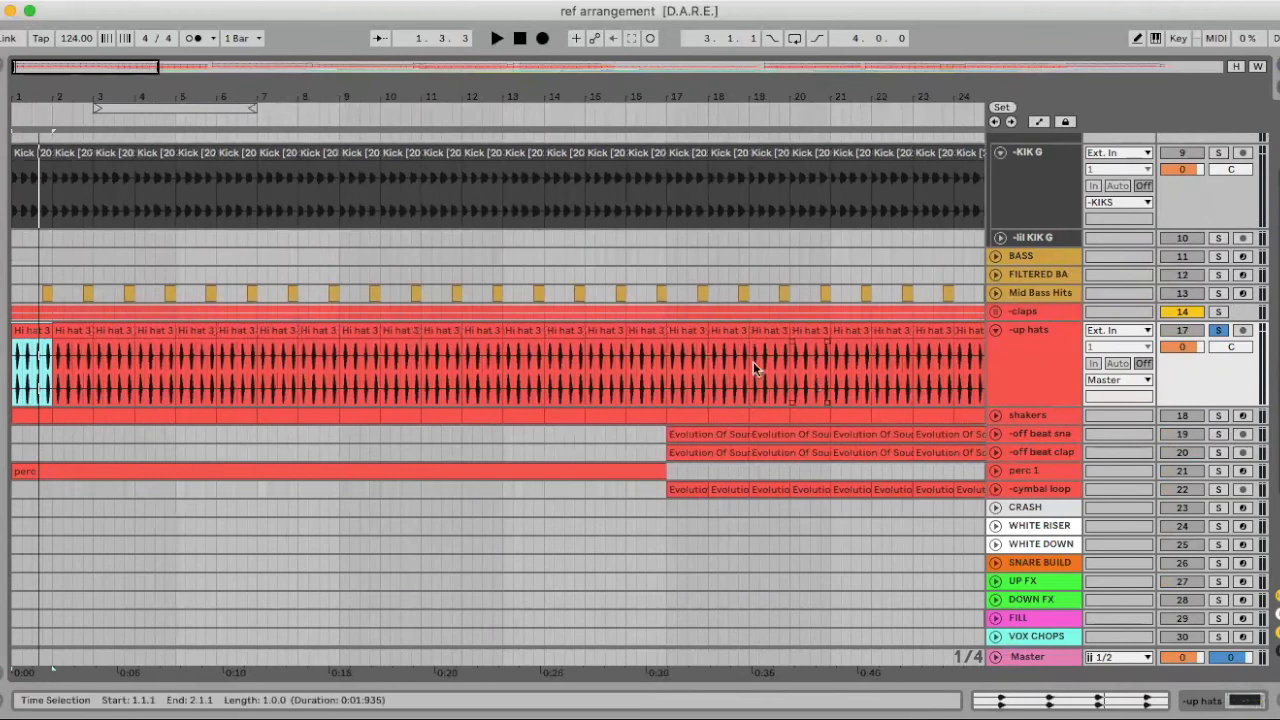
pyautogui.moveTo(341, 98); pyautogui.dragTo(341, 66)
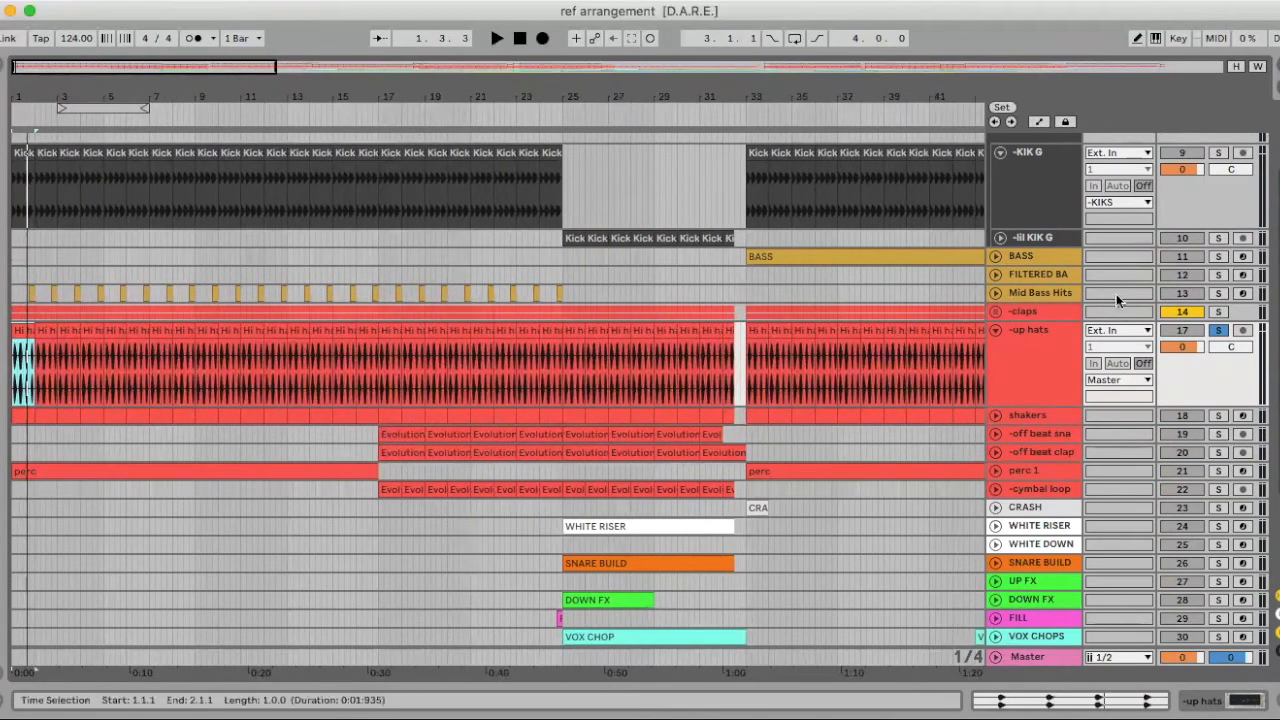
pyautogui.click(1218, 311)
pyautogui.click(1218, 153)
pyautogui.press('space')
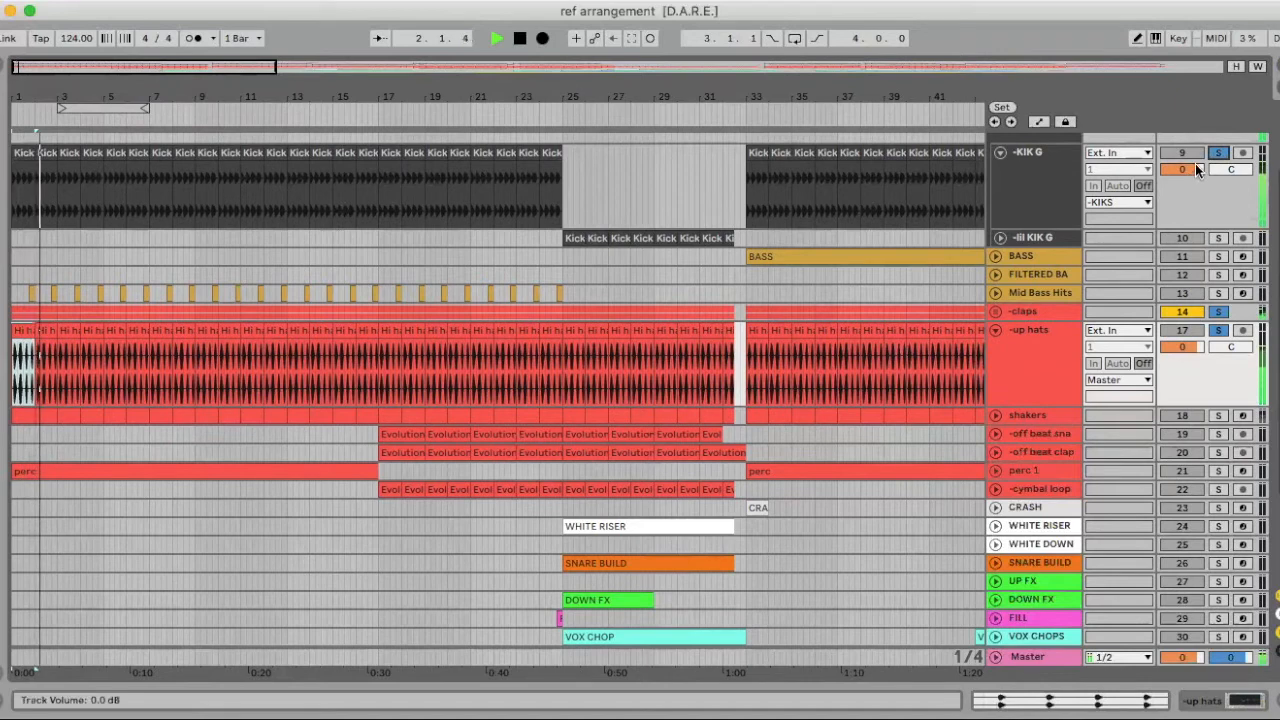
pyautogui.press('space')
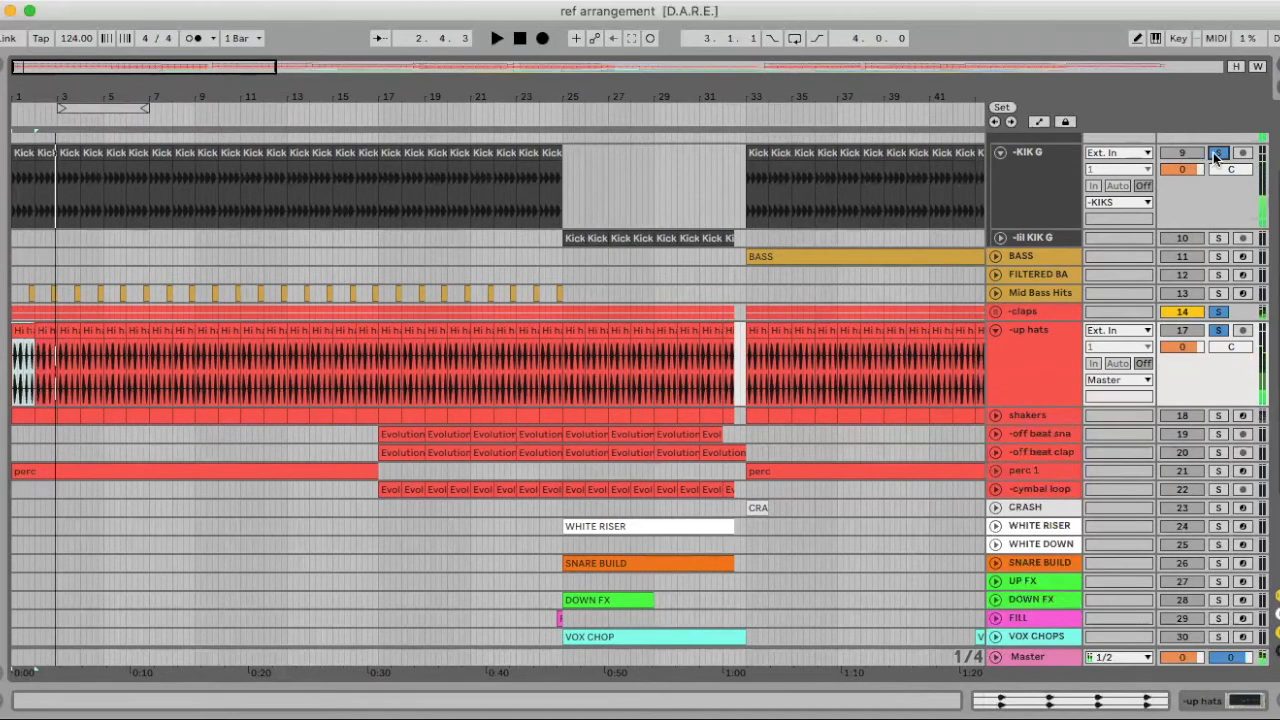
# Step: Clear the drum solos and fold the -KIK G and -up hats tracks
pyautogui.click(1218, 152)
pyautogui.click(1000, 152)
pyautogui.click(997, 258)
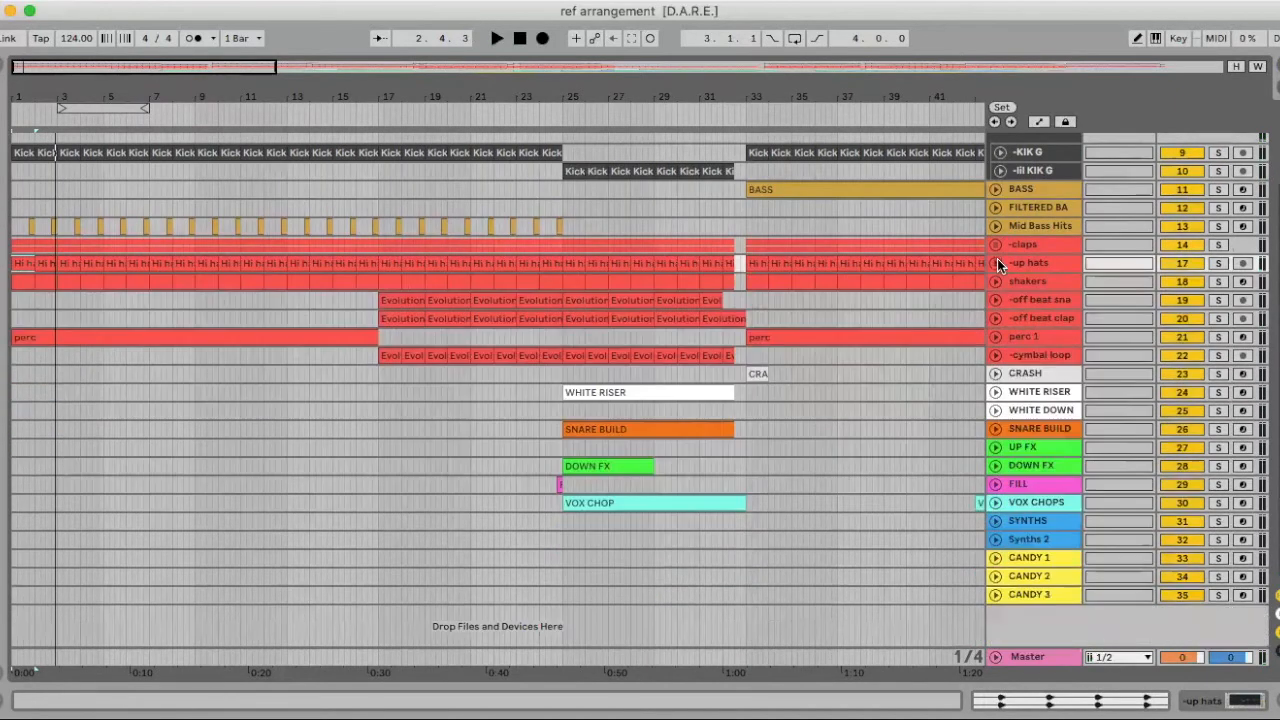
# Step: Solo and unfold the shakers track, and display its Drum Rack with the KSHMR Shaker samples
pyautogui.scroll(3, 233, 224)
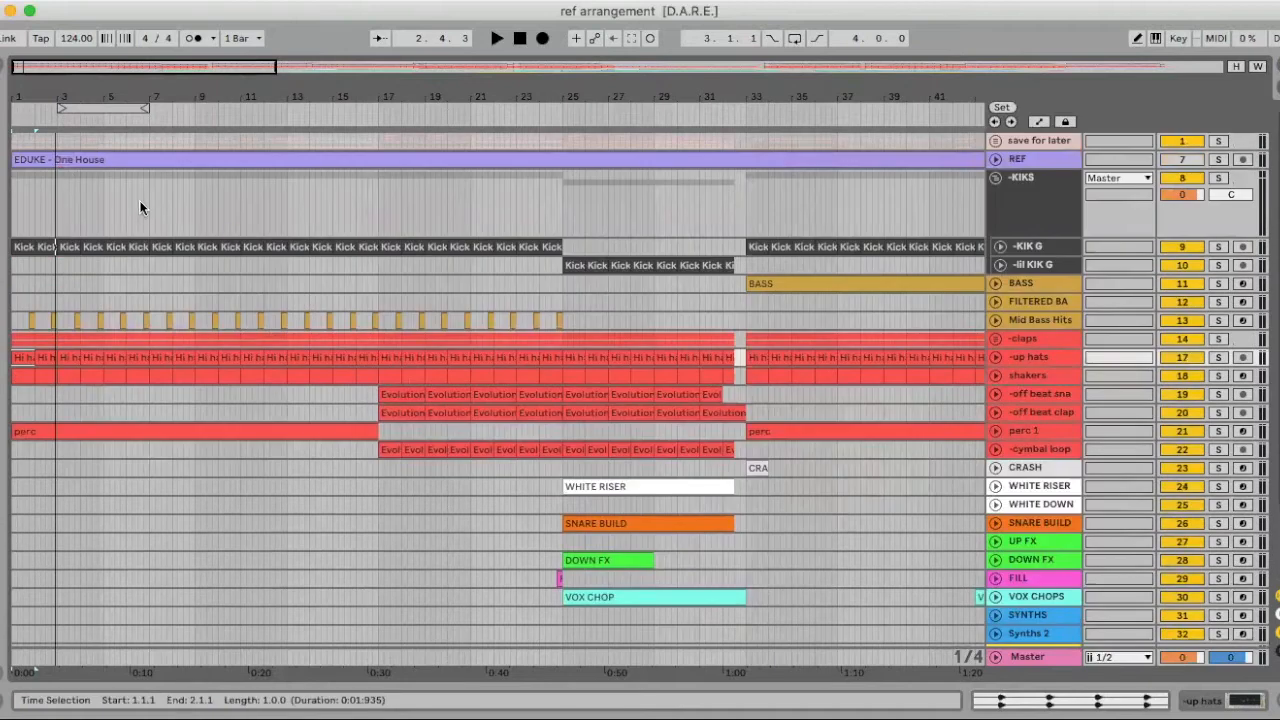
pyautogui.moveTo(152, 96); pyautogui.dragTo(152, 52)
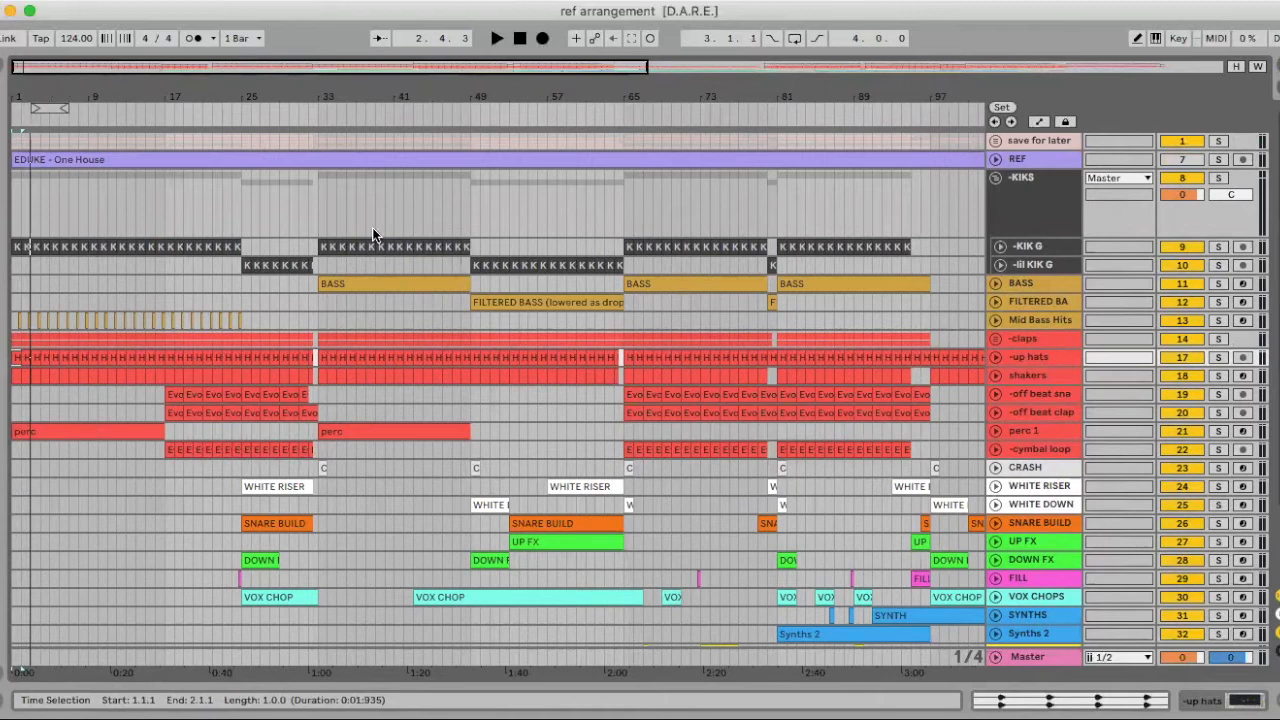
pyautogui.scroll(-3, 570, 284)
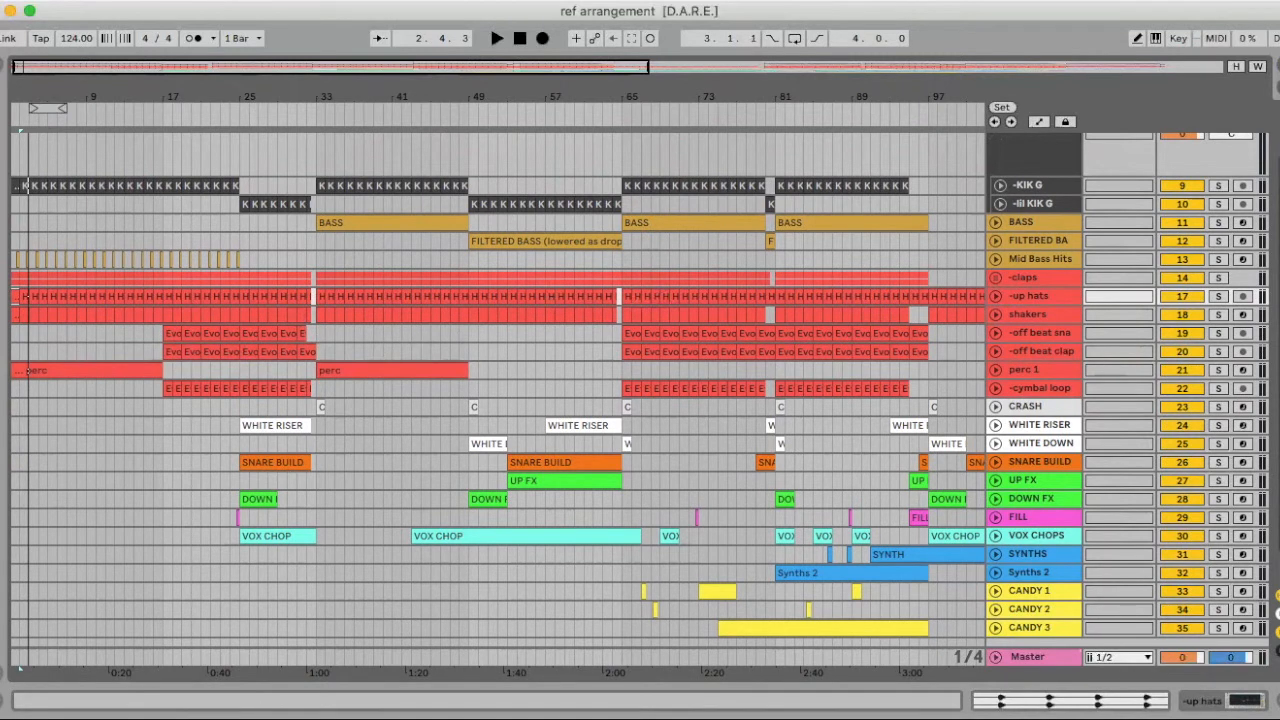
pyautogui.click(1216, 333)
pyautogui.click(1217, 317)
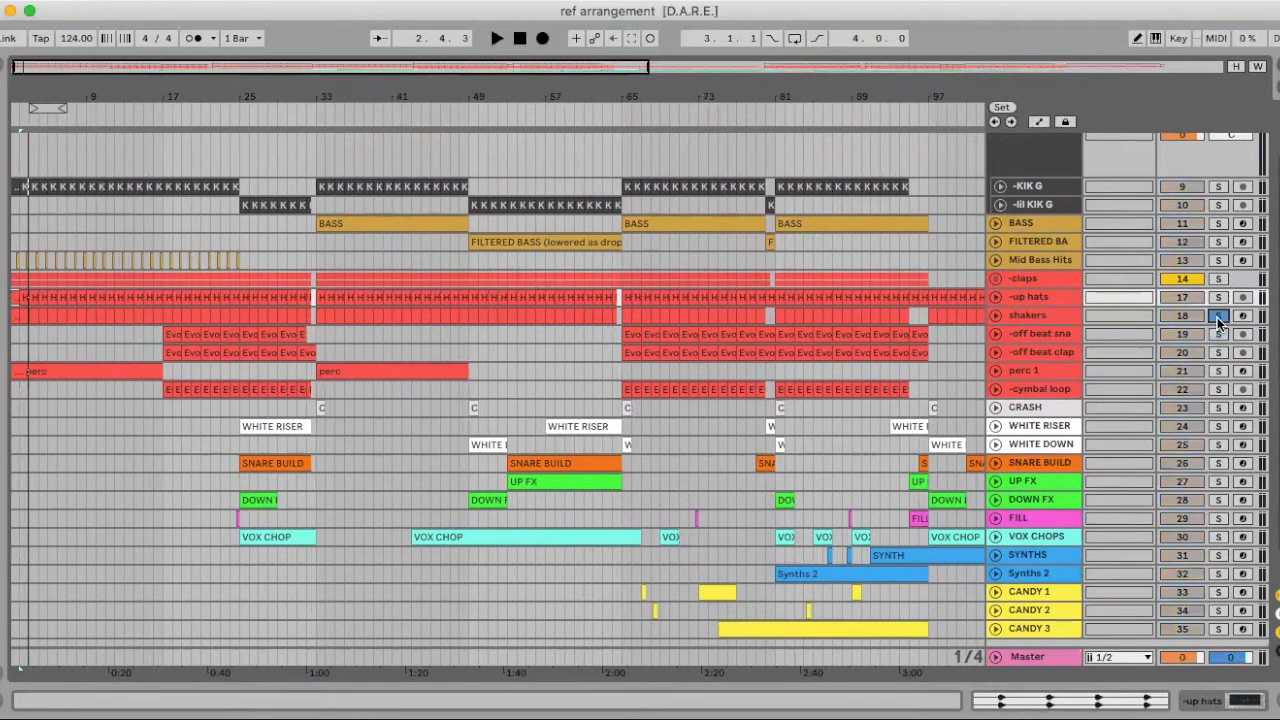
pyautogui.click(996, 316)
pyautogui.doubleClick(1063, 315)
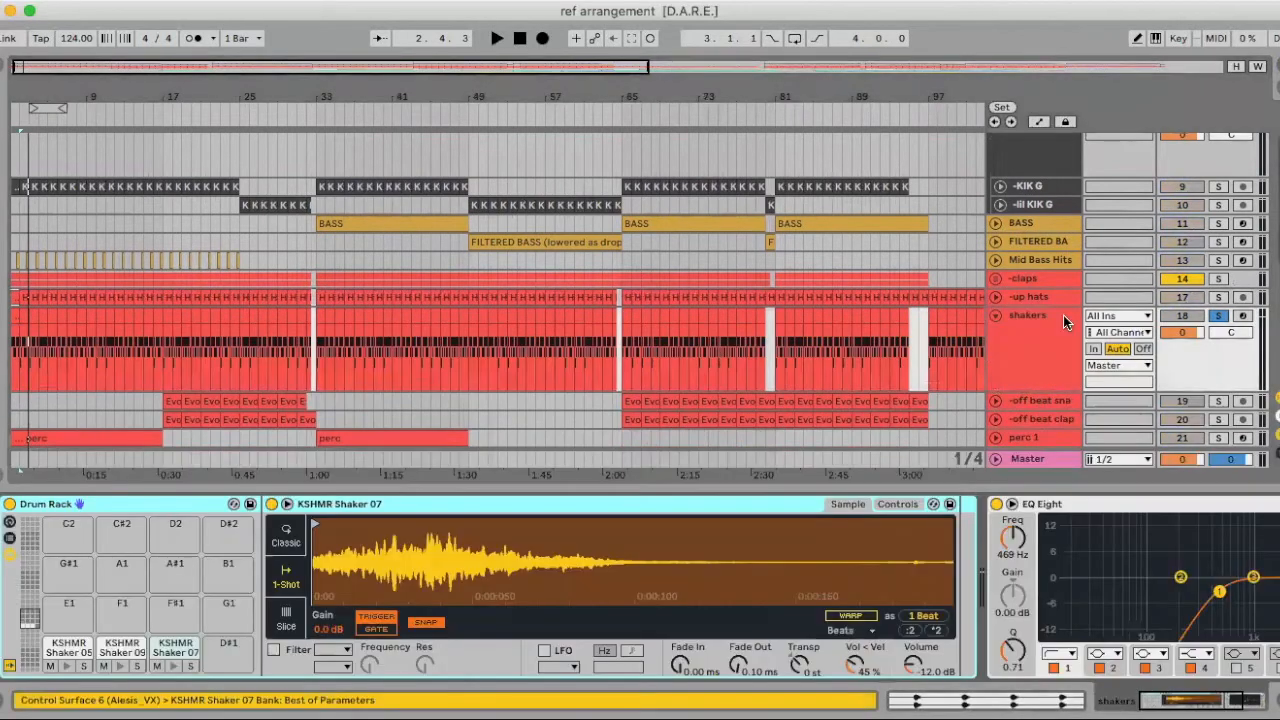
pyautogui.click(2, 66)
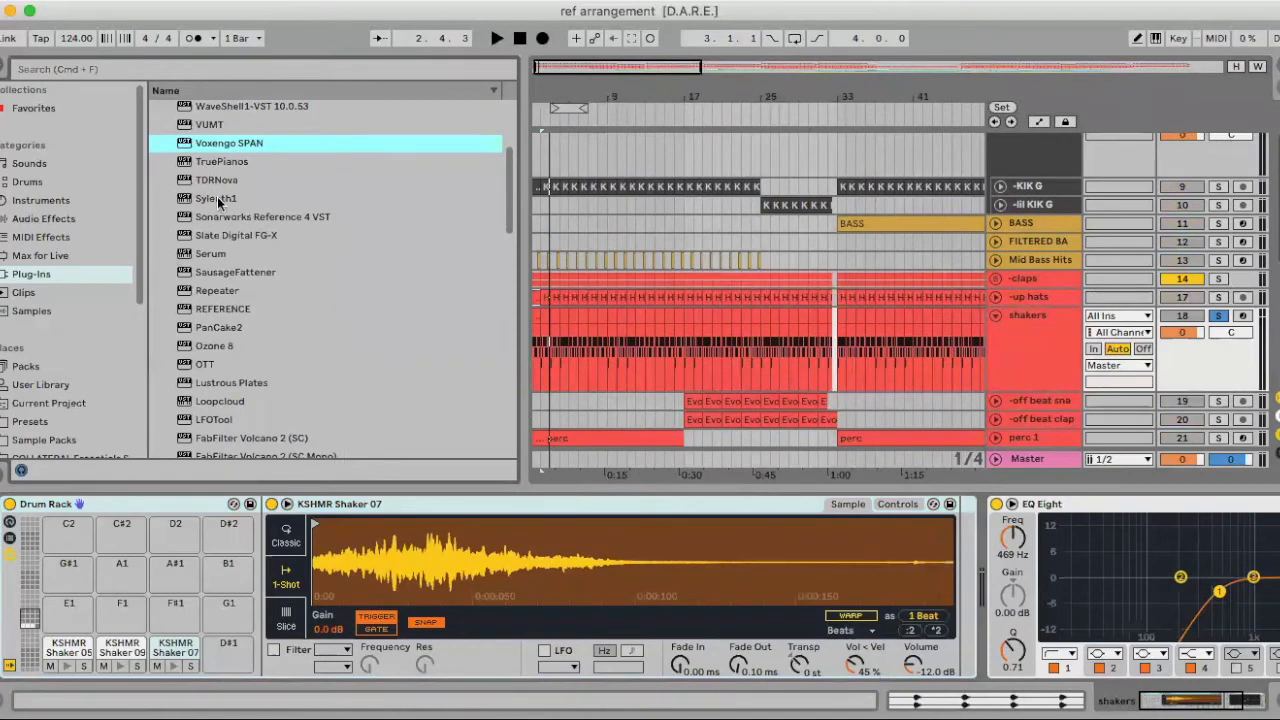
pyautogui.click(2, 66)
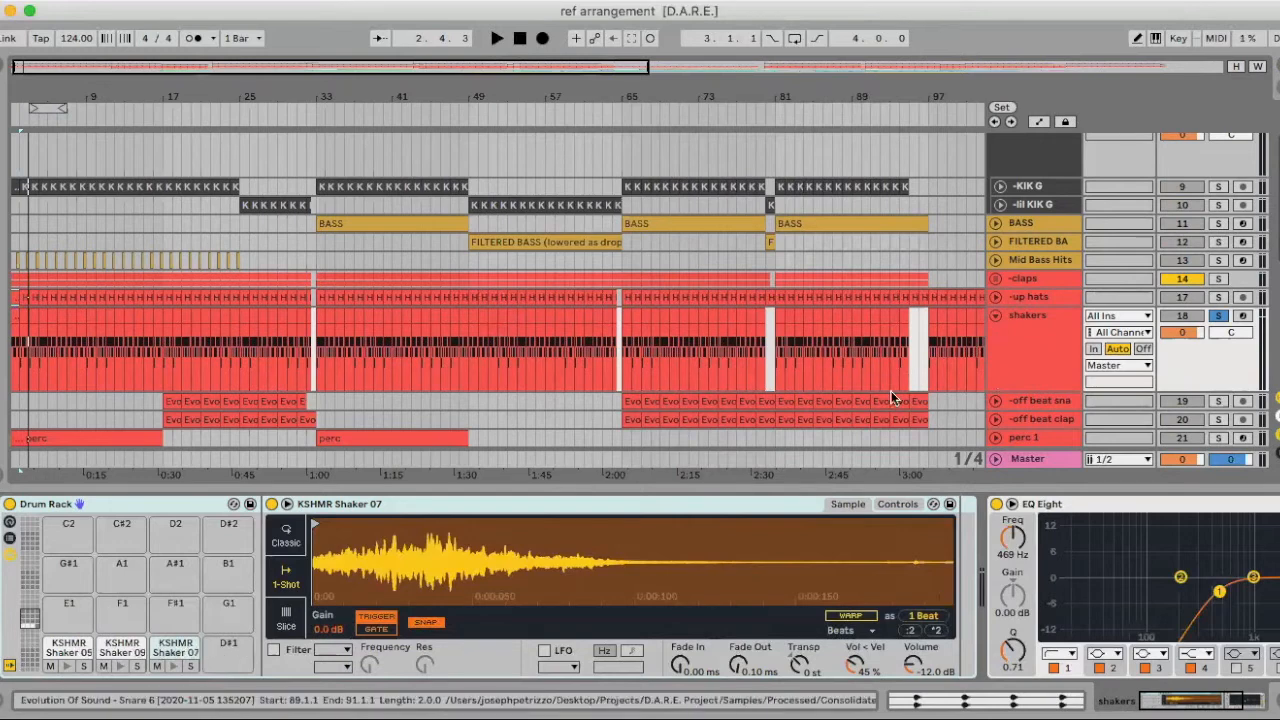
# Step: Open the first shakers MIDI clip at bar 1 and audition its individual KSHMR Shaker sounds
pyautogui.moveTo(36, 95); pyautogui.dragTo(39, 235)
pyautogui.hscroll(-3, 70, 305)
pyautogui.doubleClick(28, 316)
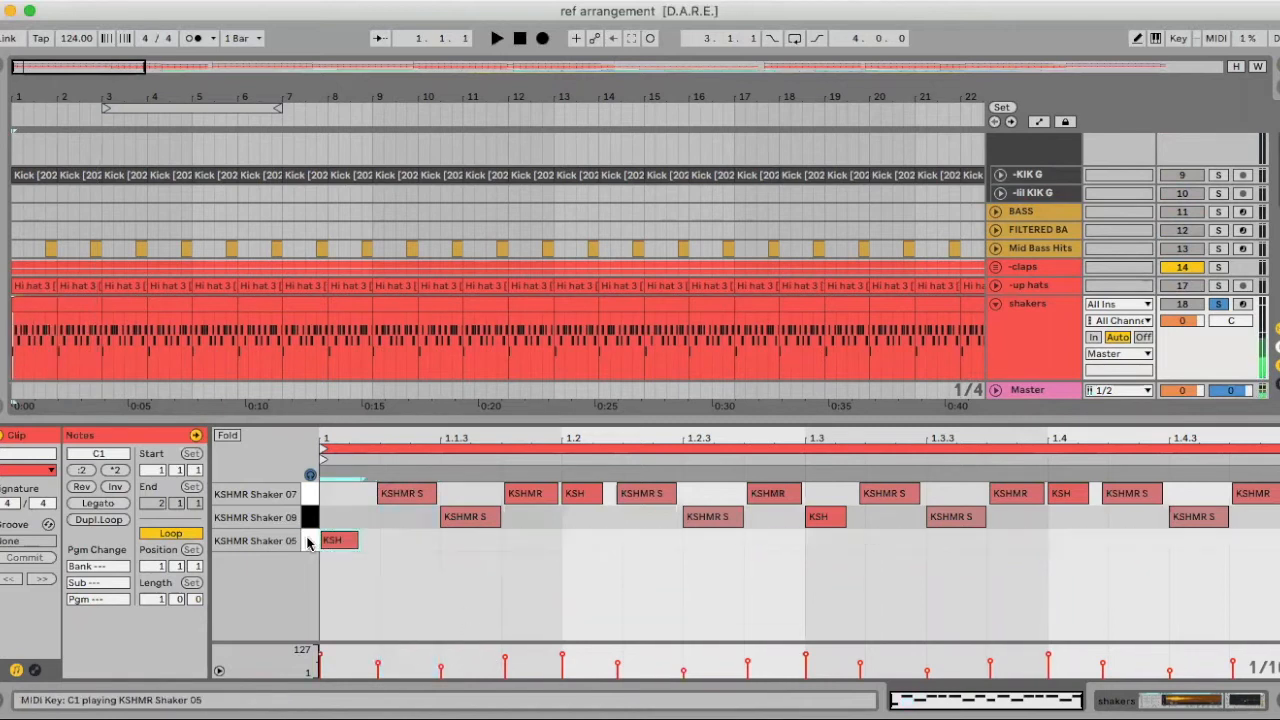
pyautogui.click(309, 496)
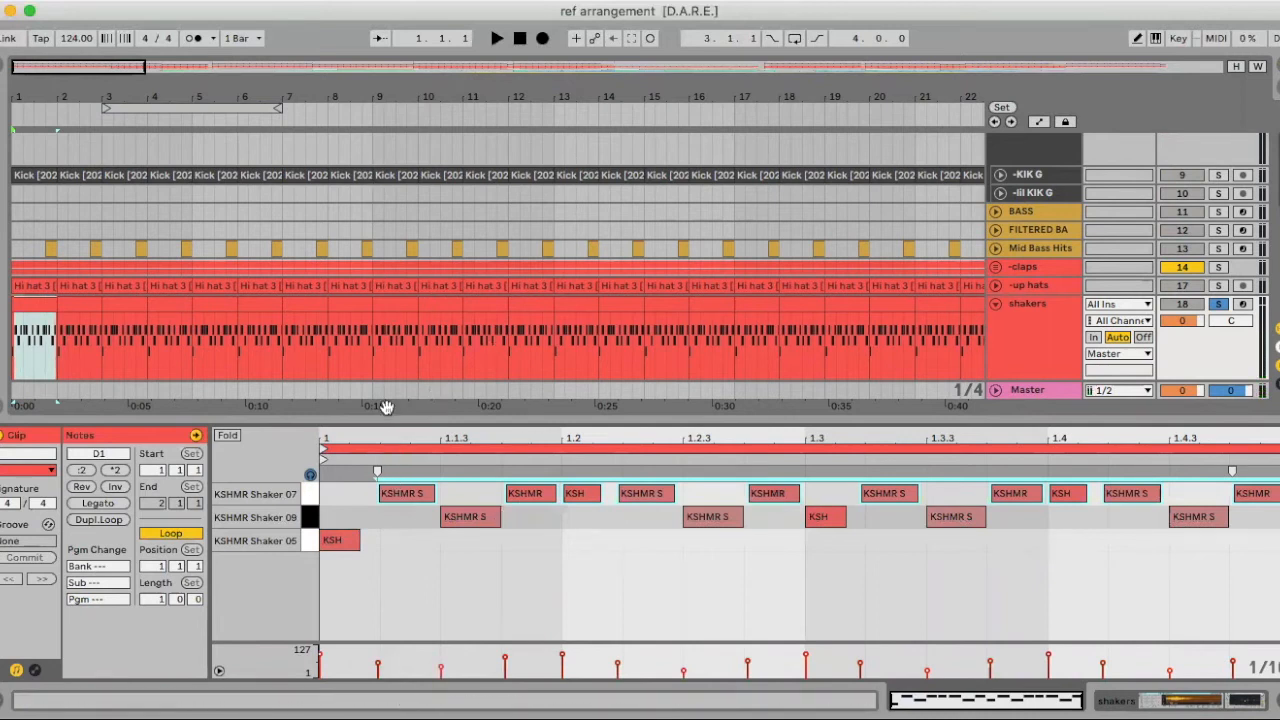
# Step: Examine the shaker note pattern in the first clip, play the soloed shakers from bar 1, and hide the clip view
pyautogui.scroll(5, 380, 501)
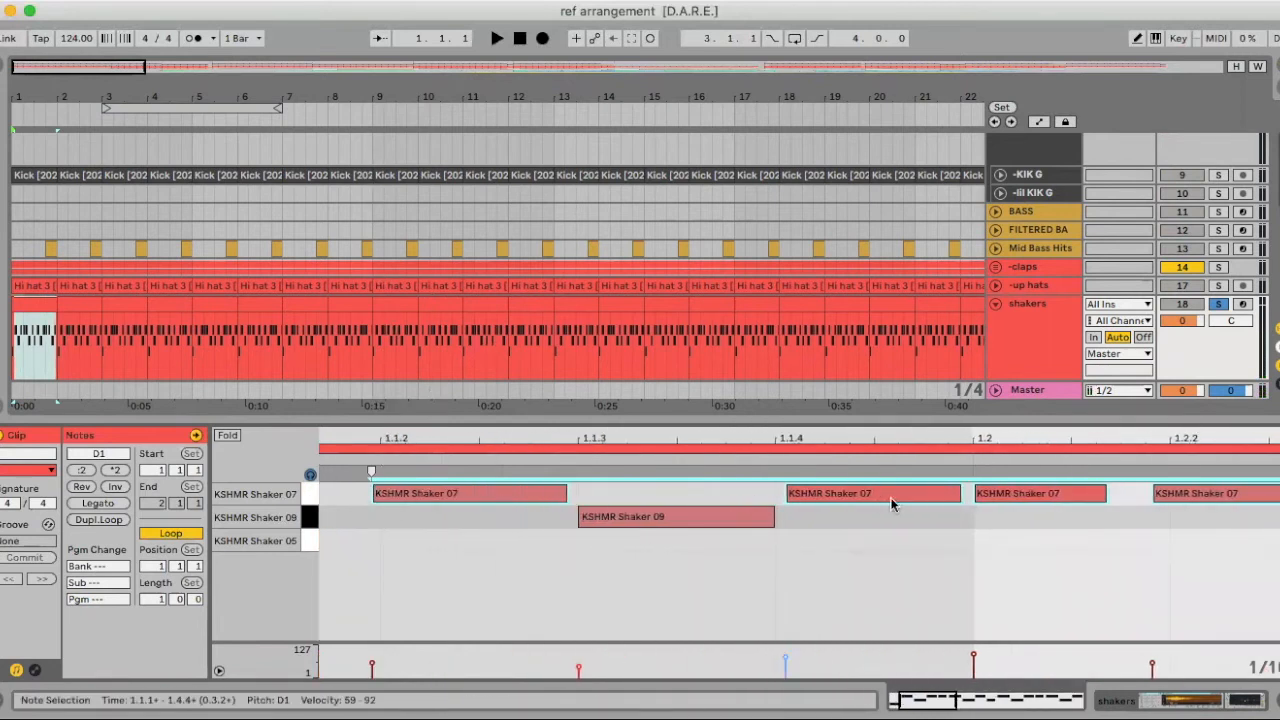
pyautogui.moveTo(579, 434); pyautogui.dragTo(580, 370)
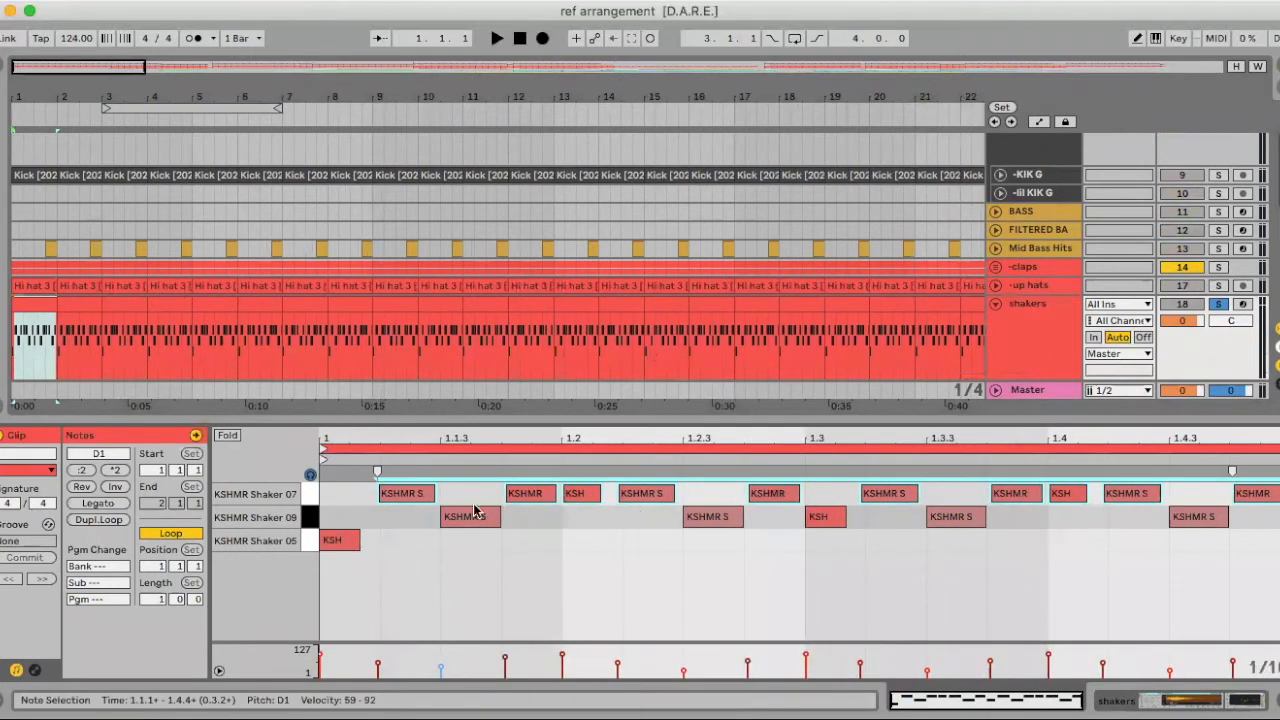
pyautogui.press('space')
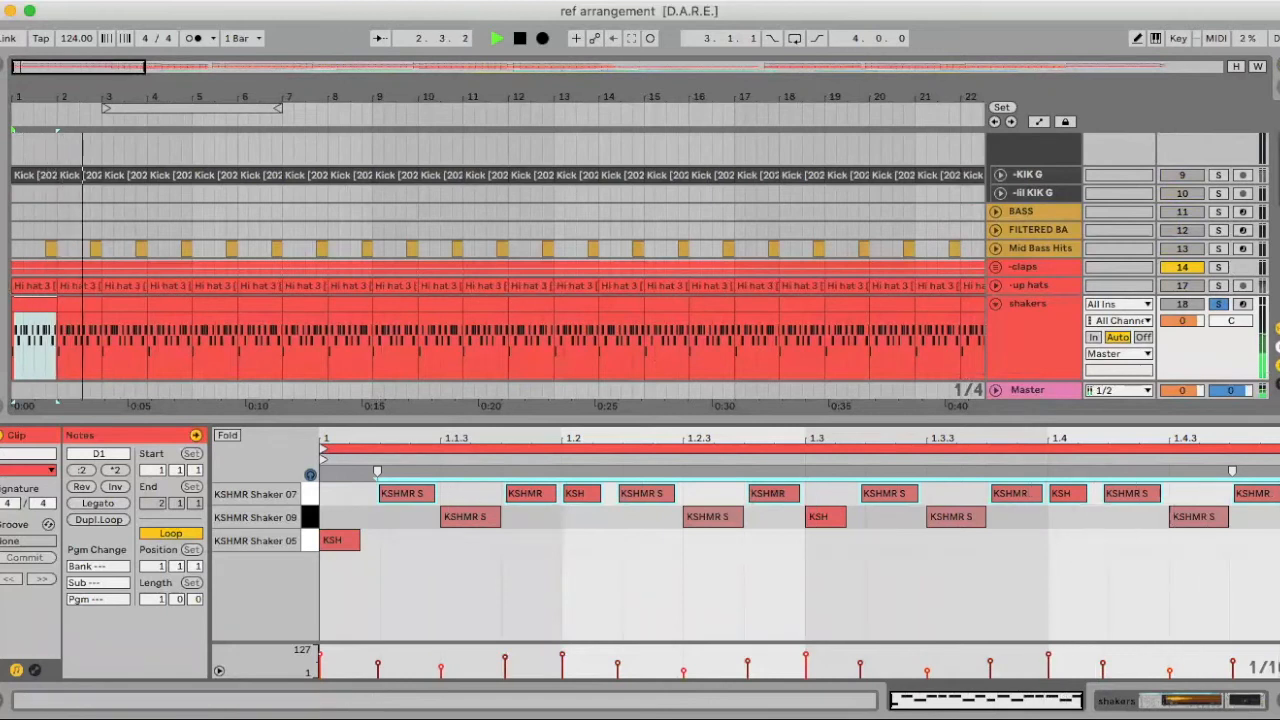
pyautogui.press('space')
pyautogui.press('super+alt+l')
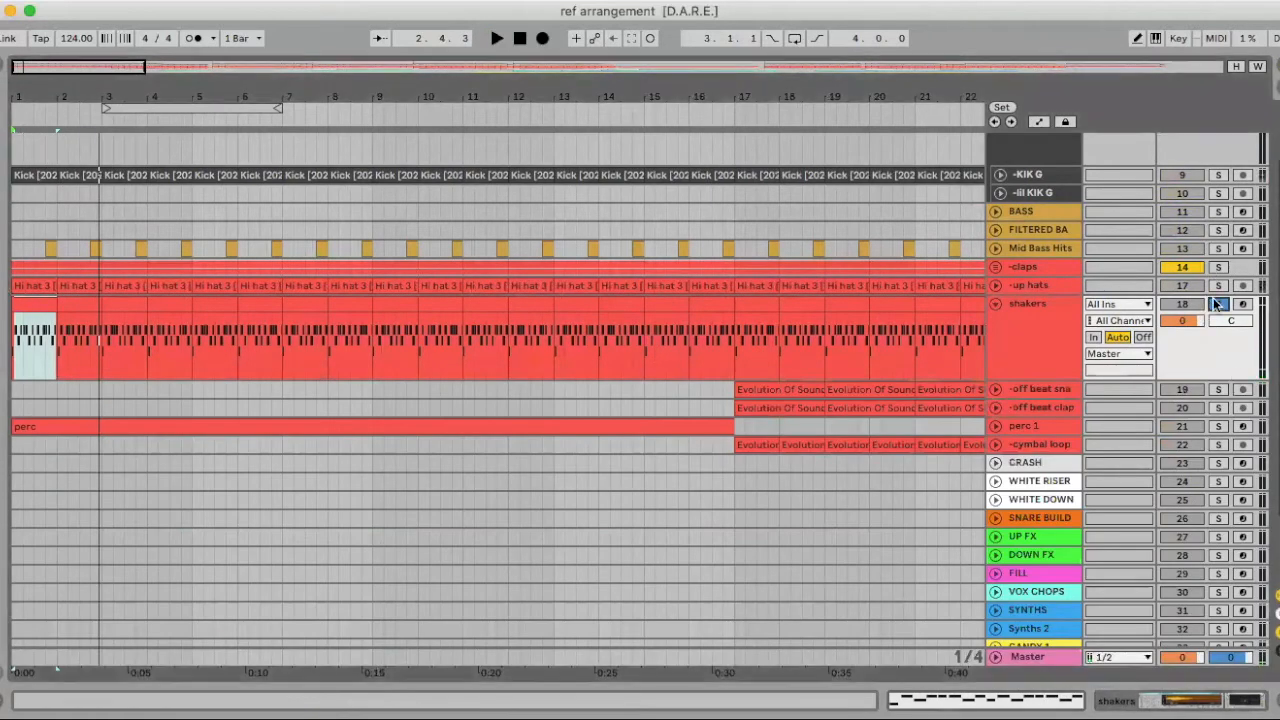
# Step: Solo -up hats, -claps and the -KIKS group alongside the shakers and play them together from bar 1
pyautogui.scroll(3, 1021, 319)
pyautogui.click(34, 366)
pyautogui.click(1218, 374)
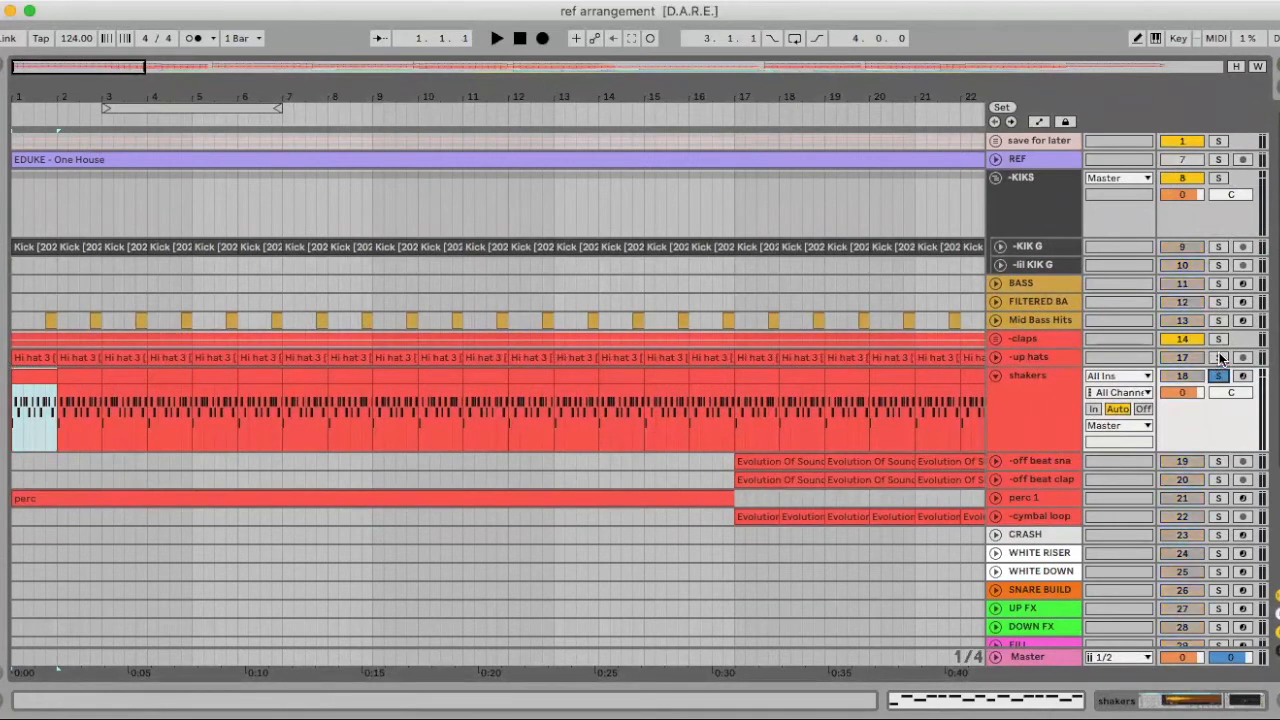
pyautogui.click(1218, 178)
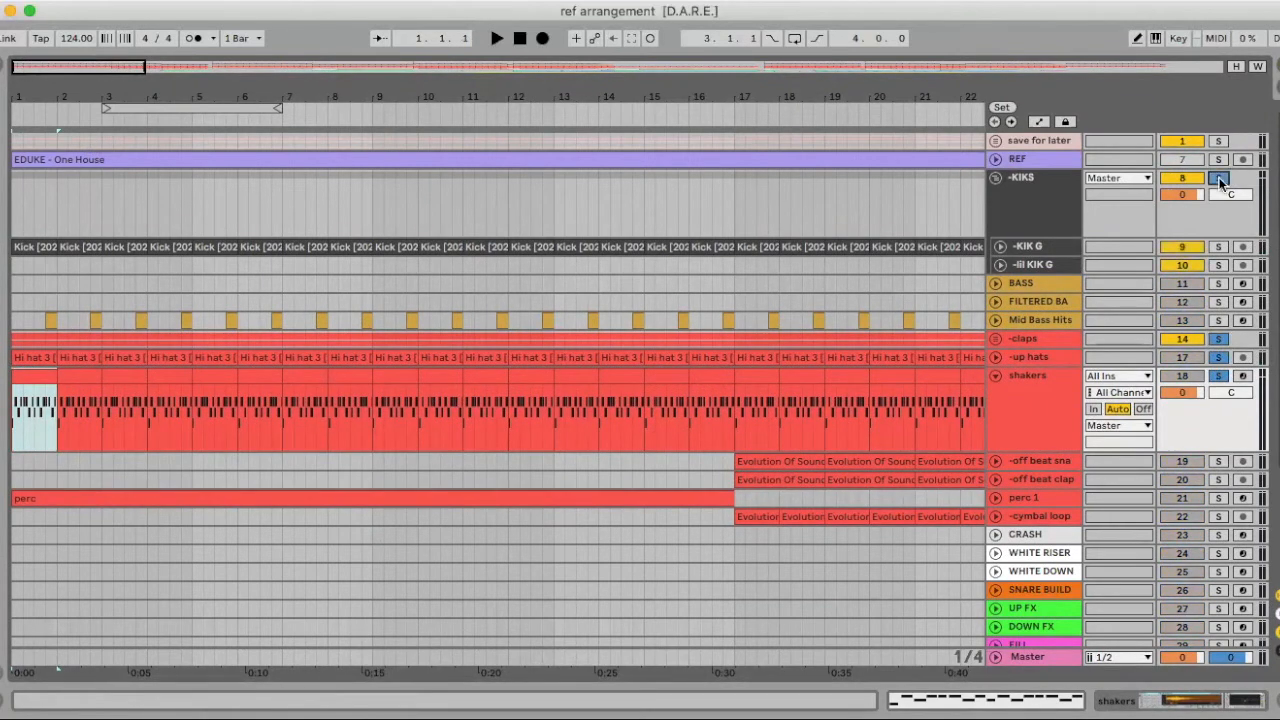
pyautogui.press('space')
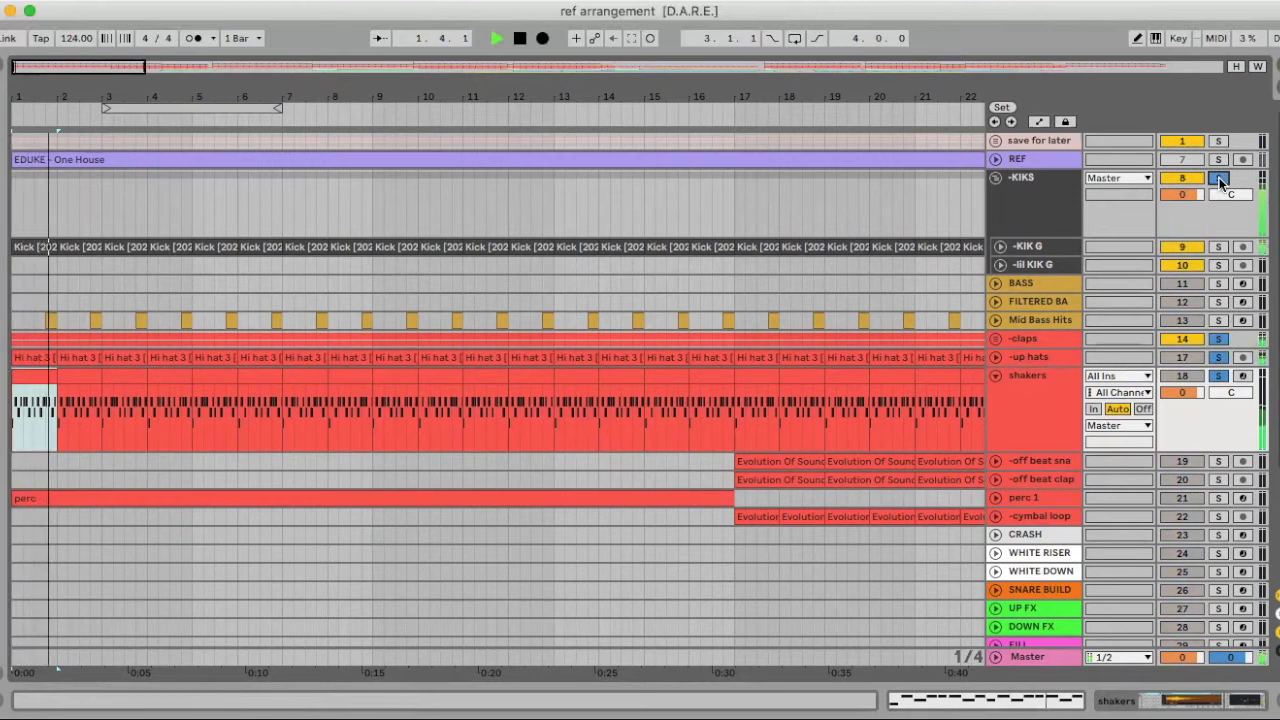
pyautogui.press('space')
# Step: Move the perc 1 track below -cymbal loop and unfold the -off beat snare track
pyautogui.moveTo(368, 98); pyautogui.dragTo(368, 40)
pyautogui.moveTo(1040, 497); pyautogui.dragTo(1044, 513)
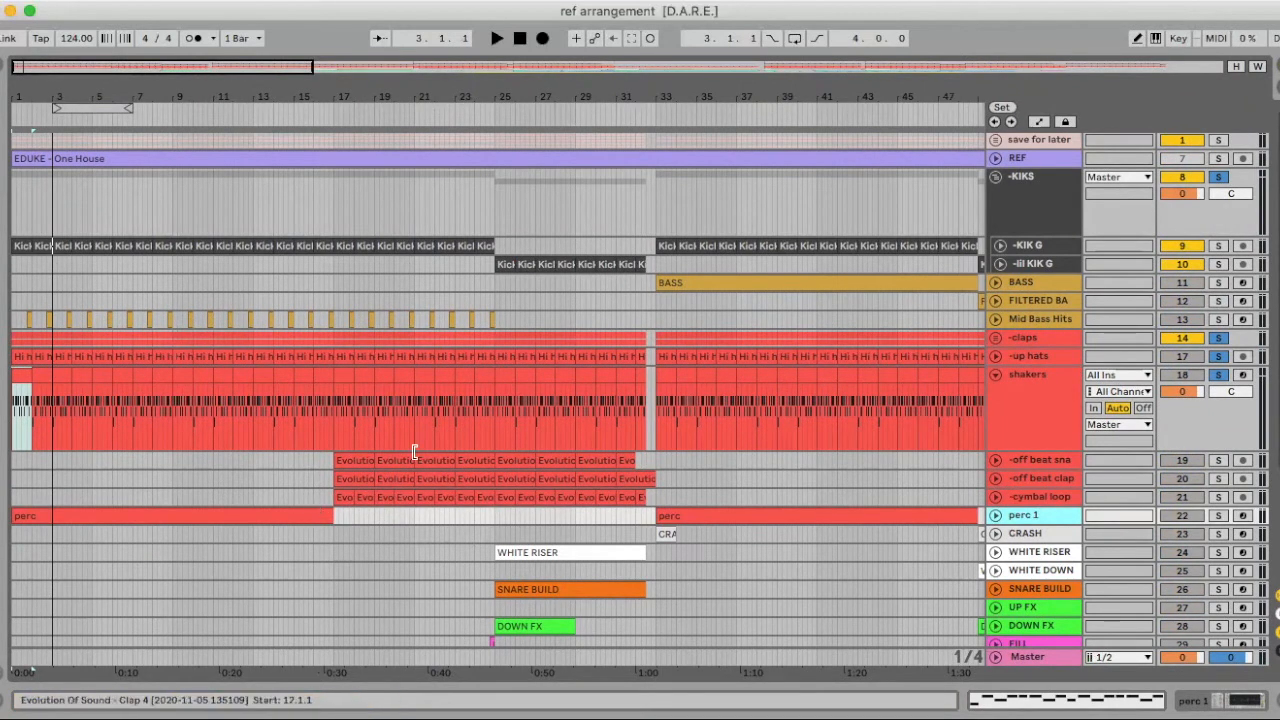
pyautogui.click(996, 461)
pyautogui.scroll(-3, 1052, 466)
pyautogui.scroll(3, 449, 237)
# Step: Unfold the REF and -off beat clap tracks and bring the section starting at bar 17 into closer view
pyautogui.click(996, 160)
pyautogui.moveTo(346, 92); pyautogui.dragTo(348, 235)
pyautogui.scroll(-3, 394, 367)
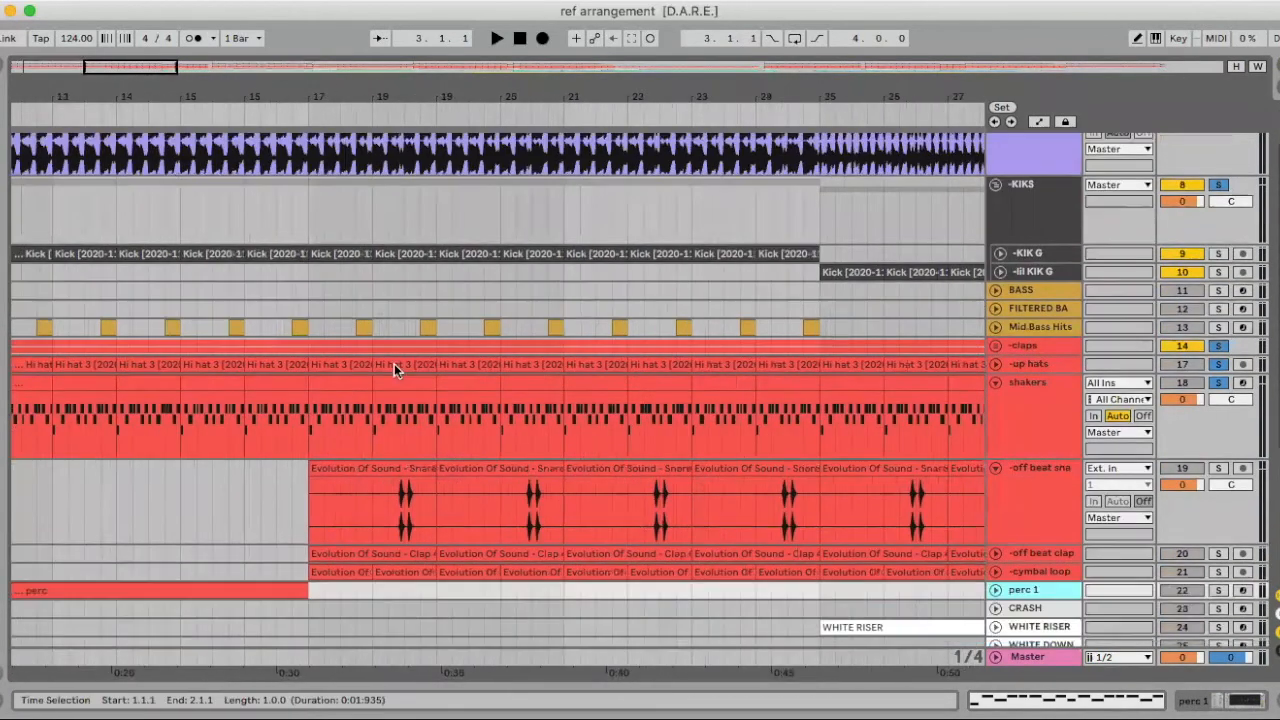
pyautogui.scroll(-5, 394, 367)
pyautogui.hscroll(4, 405, 398)
pyautogui.scroll(3, 405, 398)
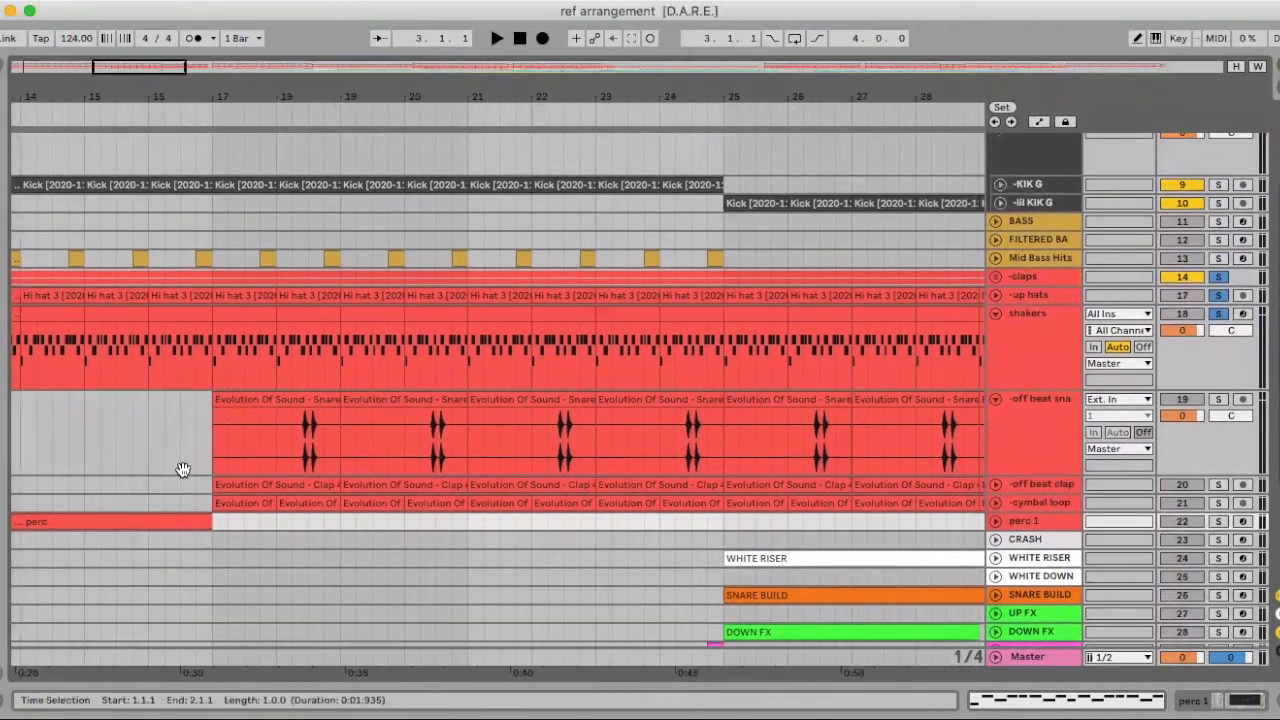
pyautogui.click(996, 488)
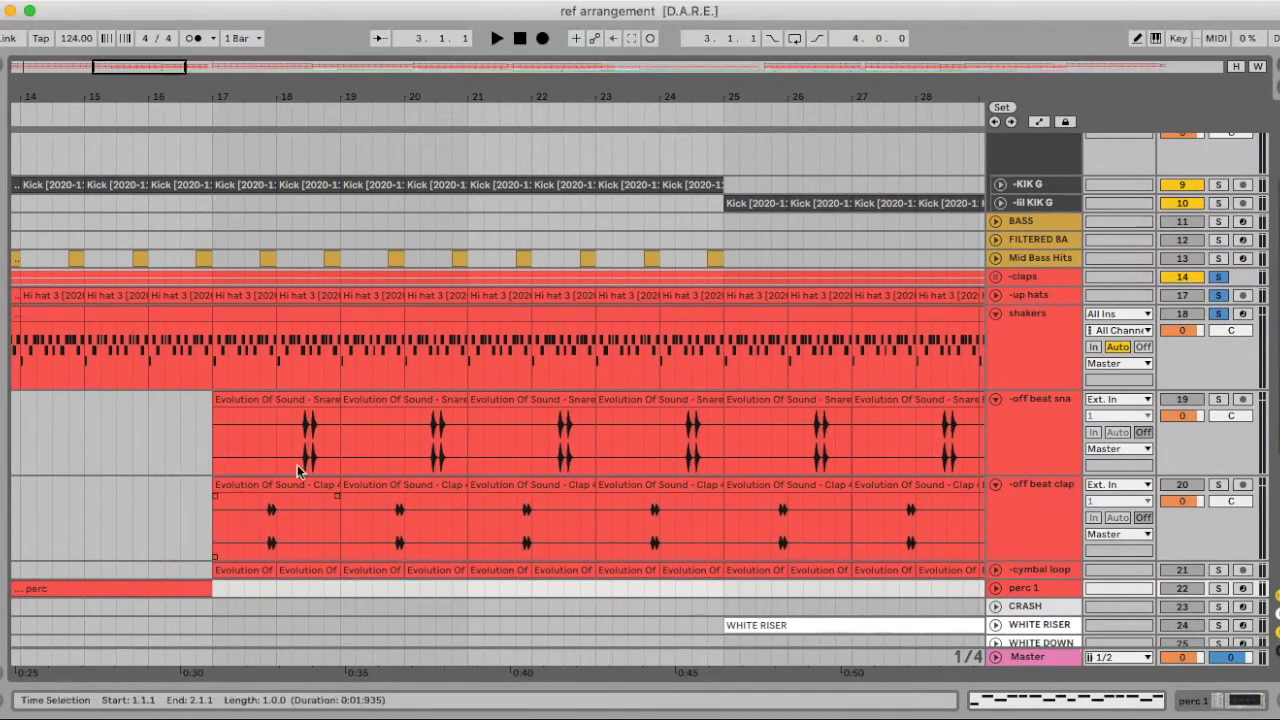
# Step: Clear the drum solos and play the arrangement from the first -off beat clap clip at bar 17
pyautogui.scroll(5, 1219, 181)
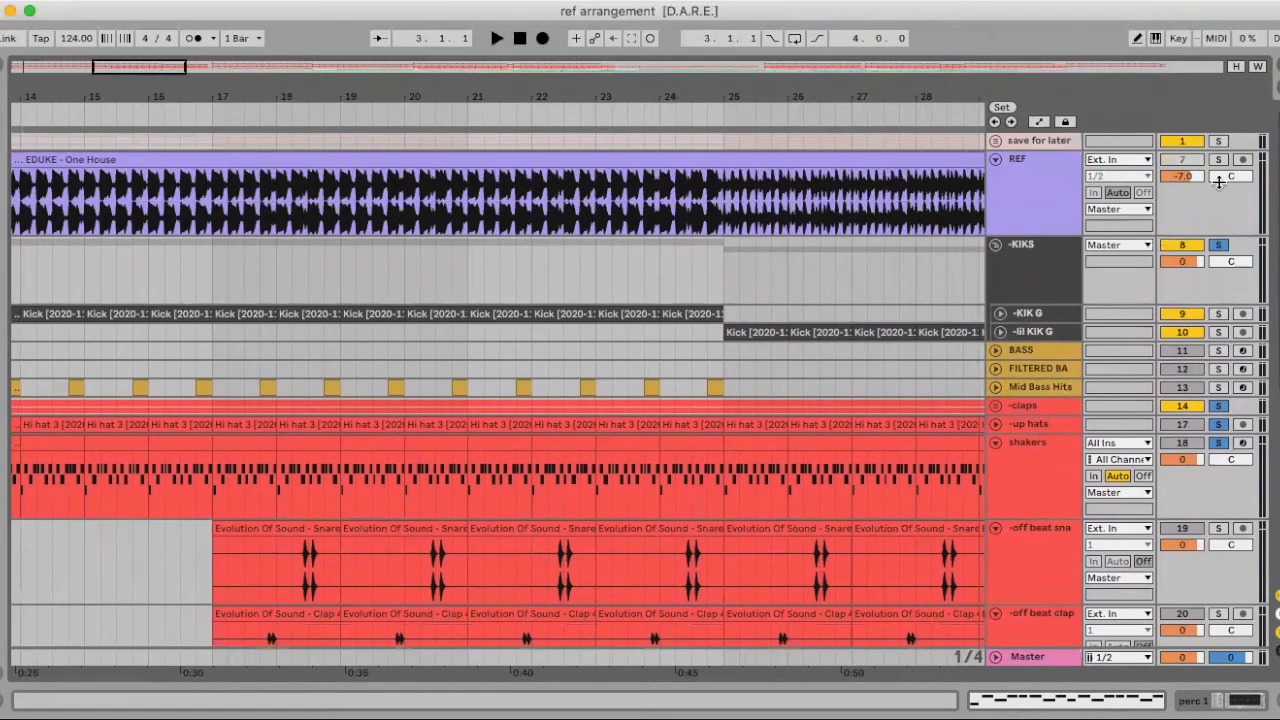
pyautogui.scroll(-8, 502, 336)
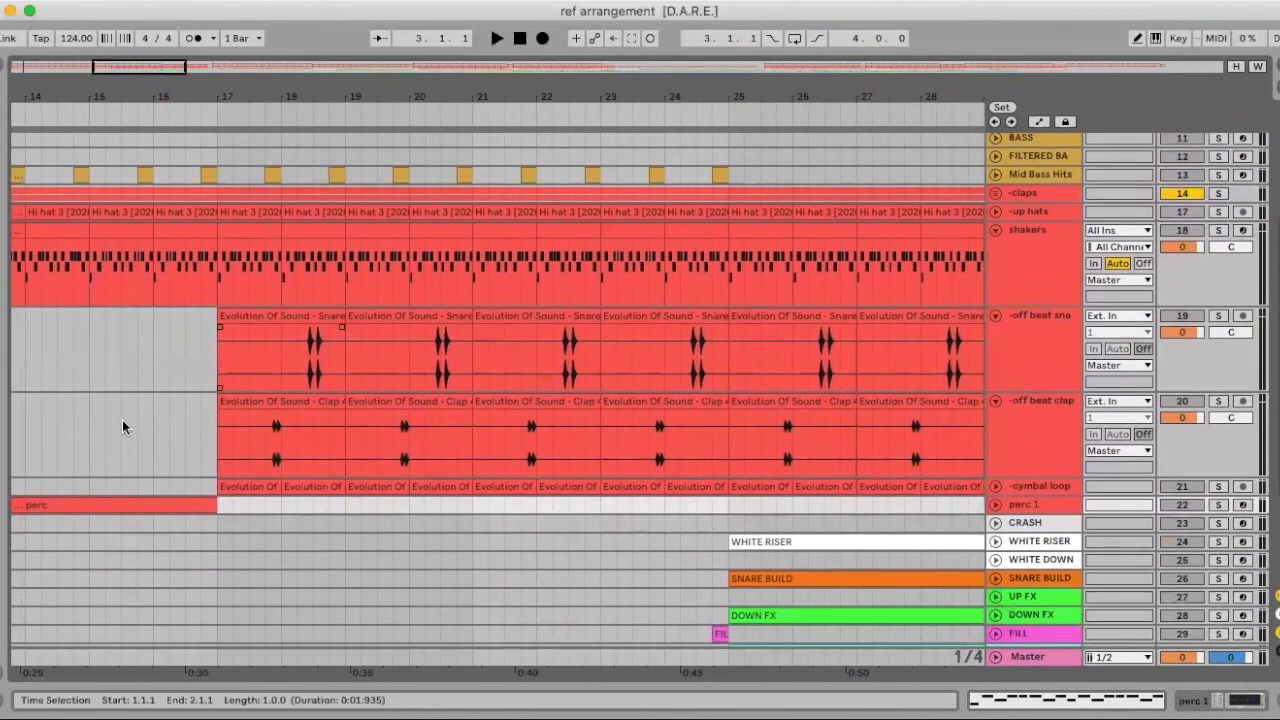
pyautogui.click(262, 400)
pyautogui.press('space')
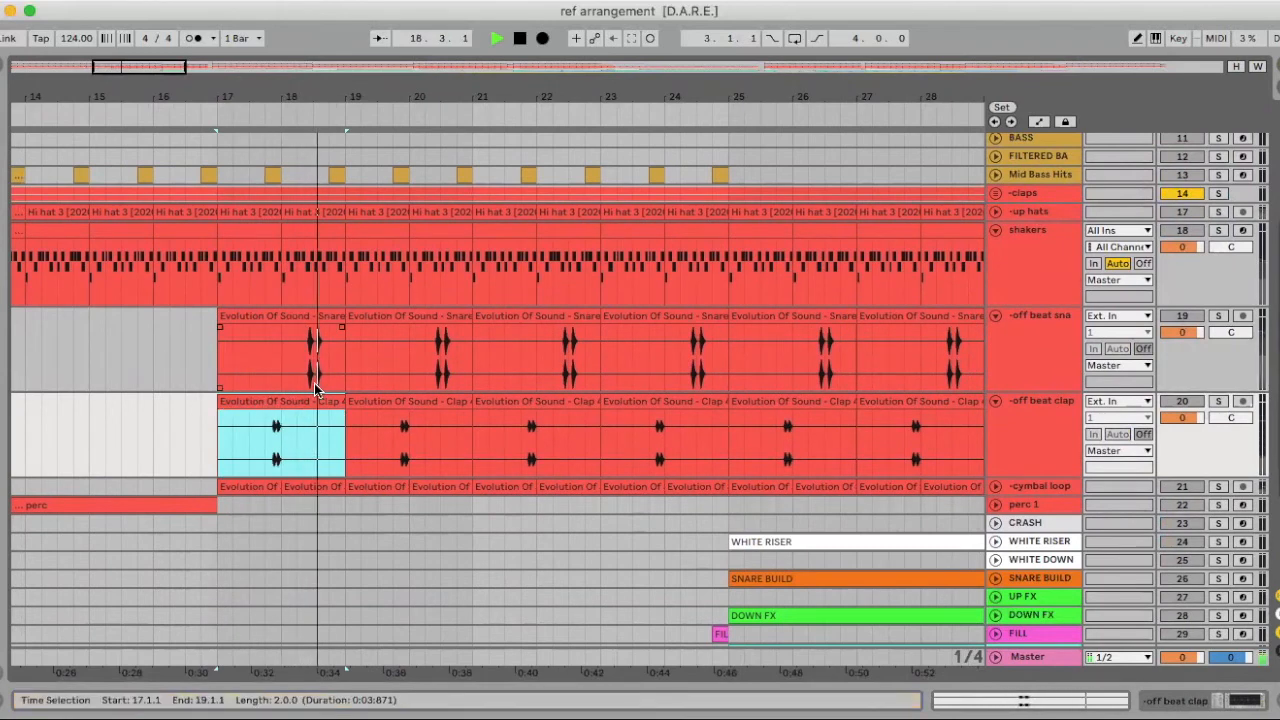
pyautogui.press('space')
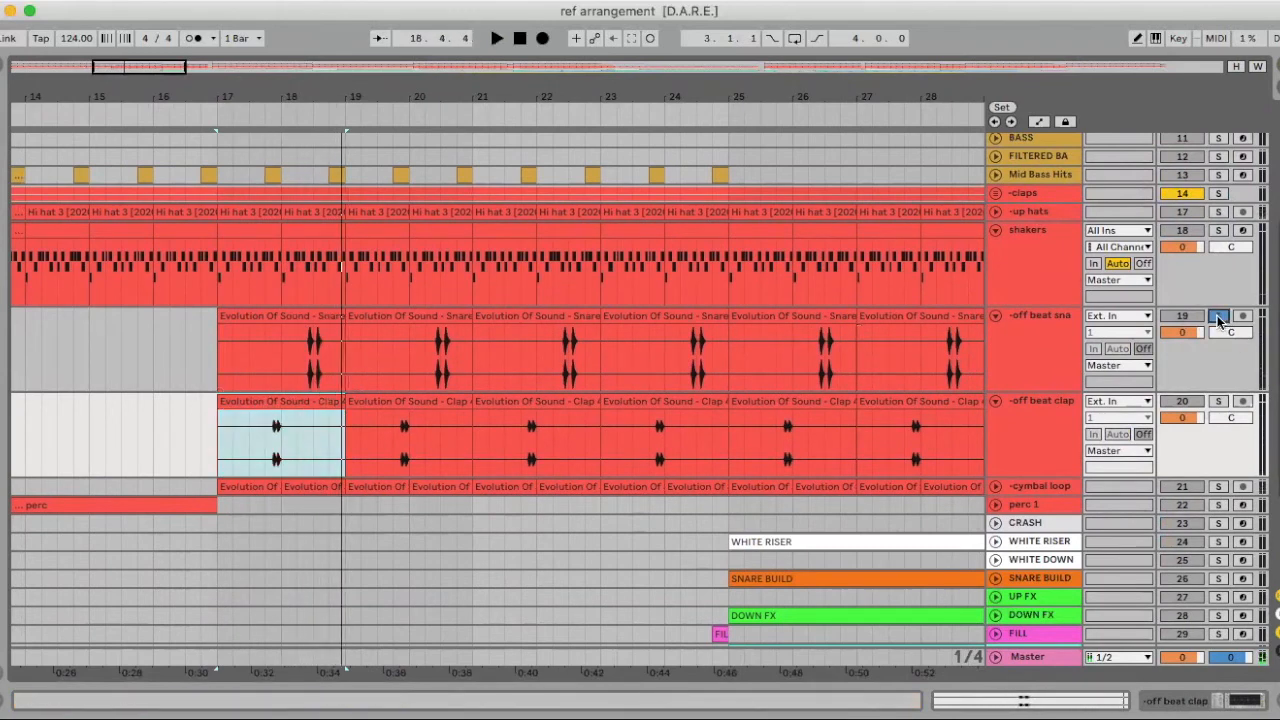
# Step: Solo the -off beat snare track and play its double hit from 18.2.1
pyautogui.click(302, 340)
pyautogui.moveTo(308, 98); pyautogui.dragTo(303, 93)
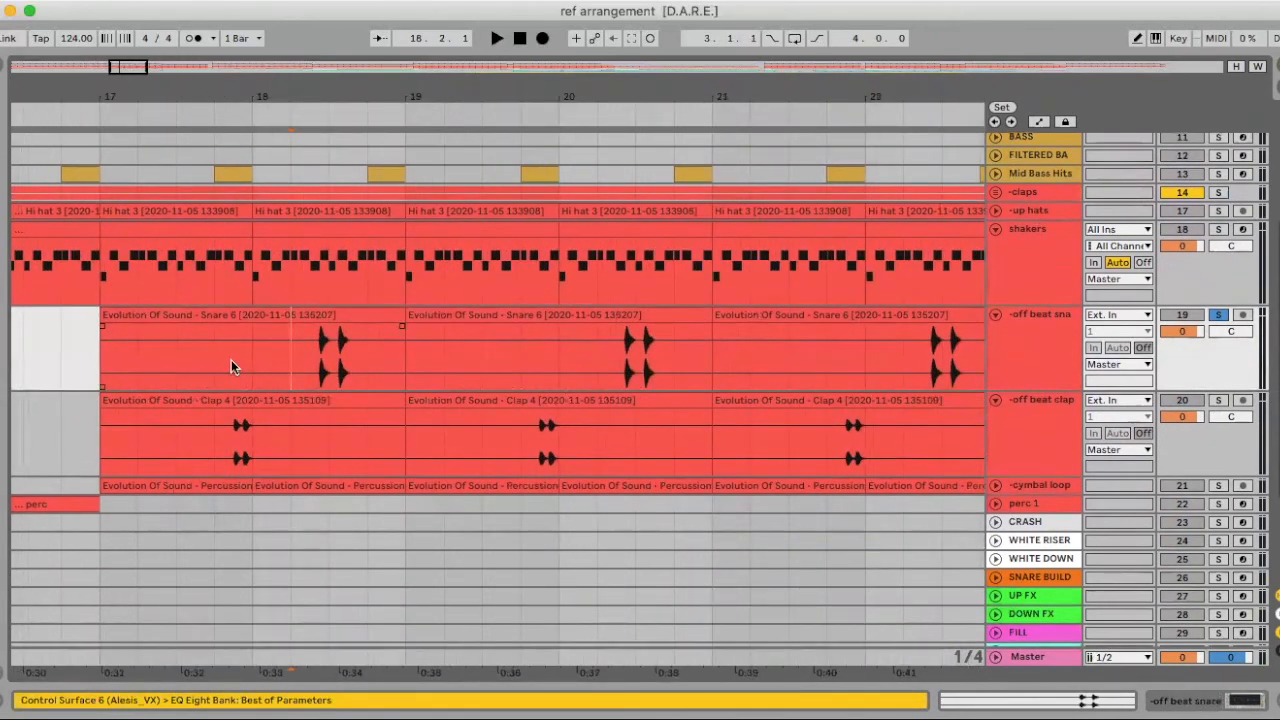
pyautogui.press('space')
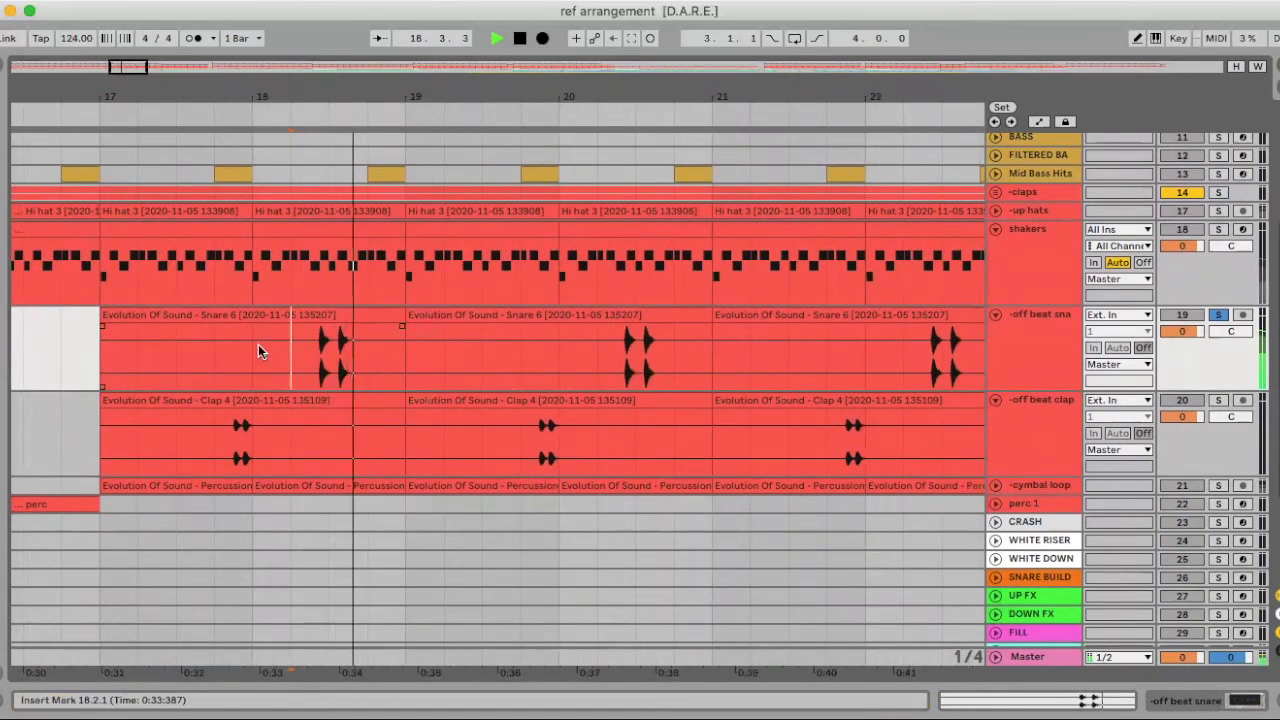
pyautogui.press('space')
# Step: Delete the last -off beat snare clip, spanning bars 31 to 32, and fold the track
pyautogui.moveTo(340, 98); pyautogui.dragTo(340, 80)
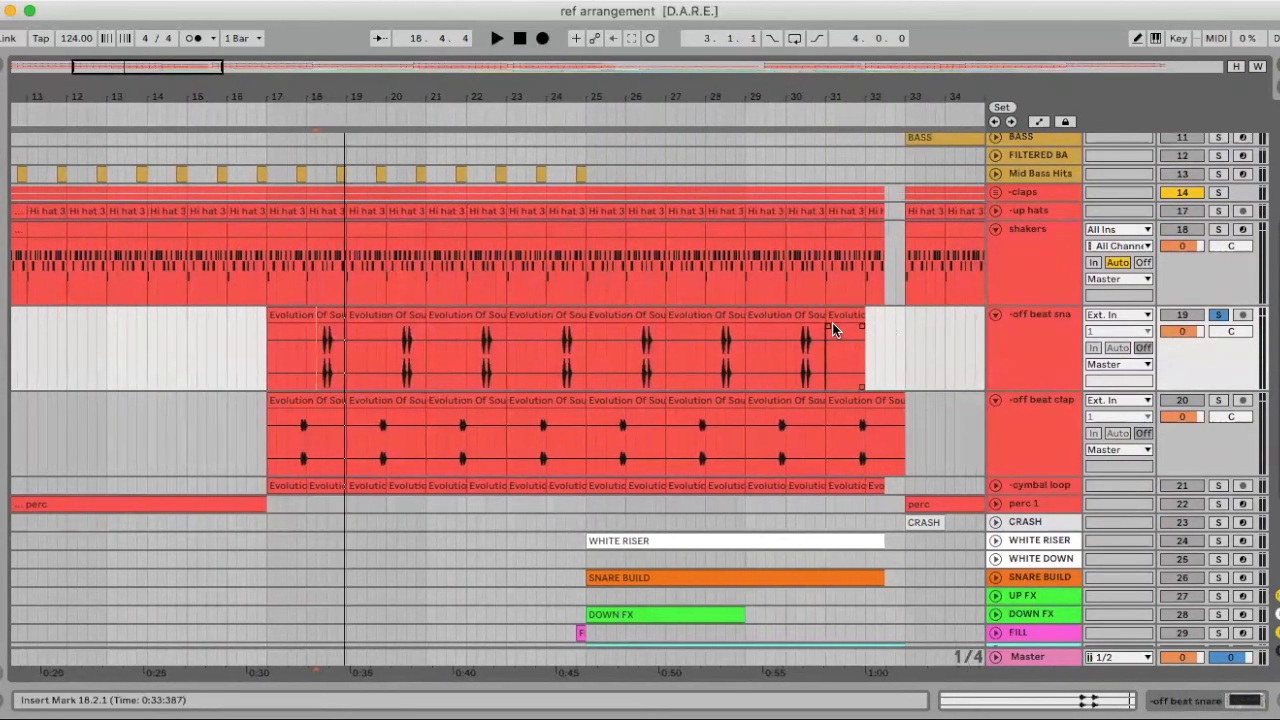
pyautogui.moveTo(832, 322); pyautogui.dragTo(845, 322)
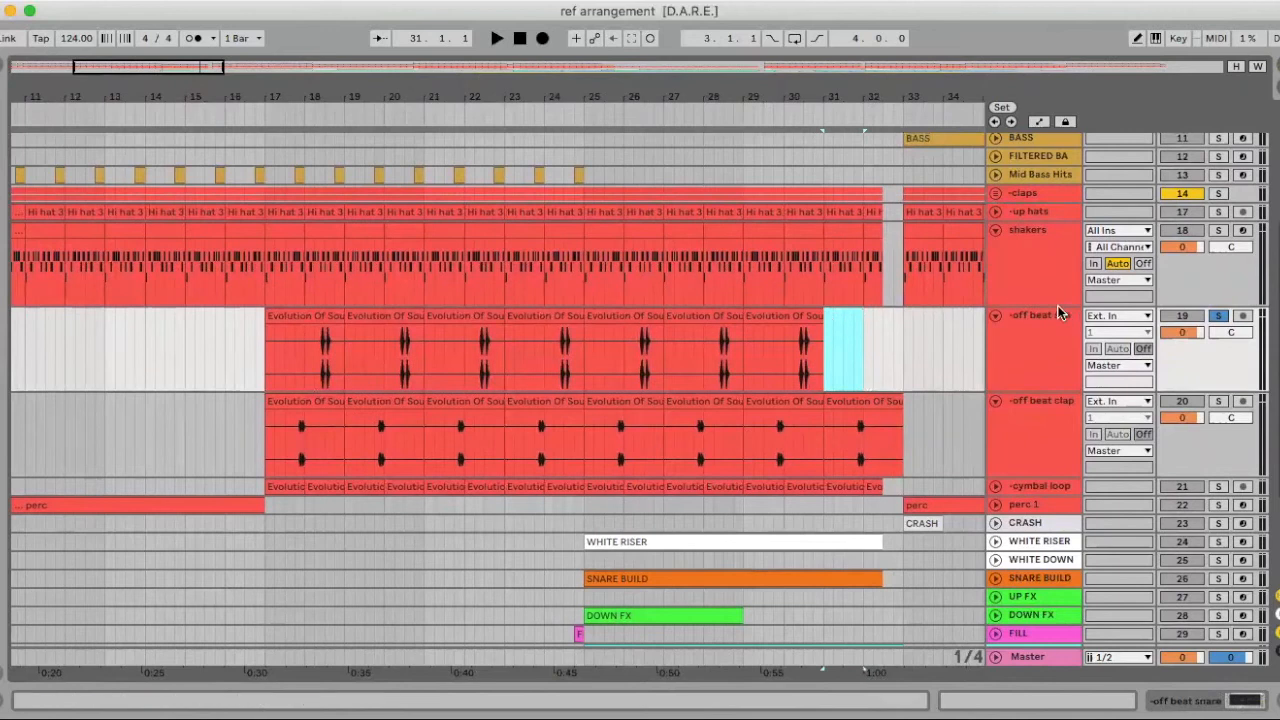
pyautogui.click(995, 316)
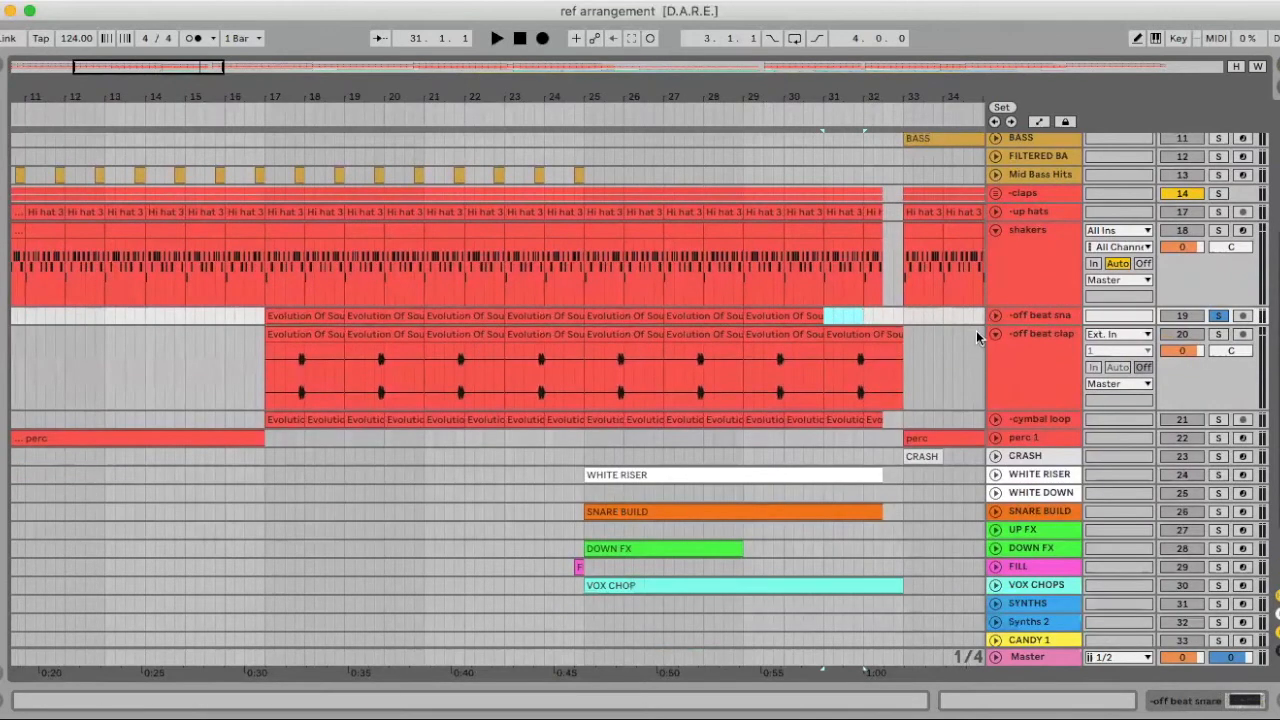
# Step: Solo the -off beat clap track and play its first clip at bar 17
pyautogui.click(1218, 336)
pyautogui.click(291, 366)
pyautogui.press('space')
# Step: Solo -off beat snare together with -off beat clap and play both from bar 17
pyautogui.click(305, 316)
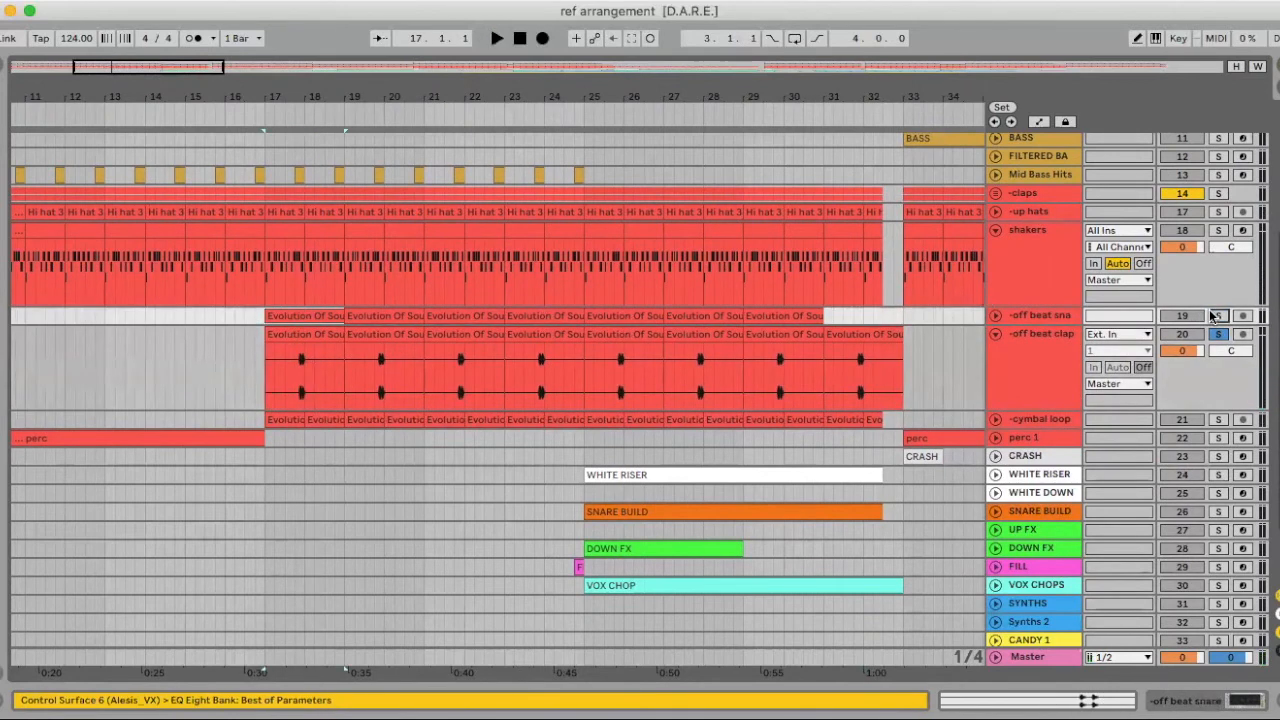
pyautogui.press('space')
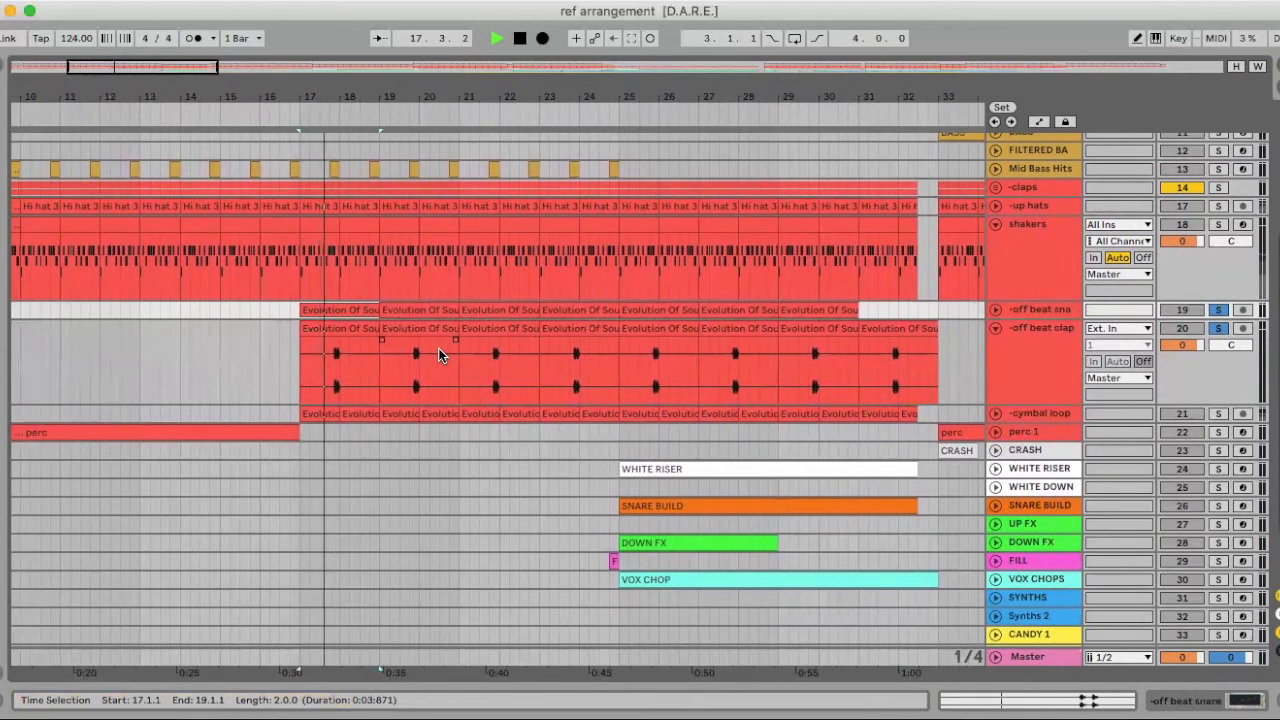
pyautogui.hscroll(-1, 440, 357)
pyautogui.press('space')
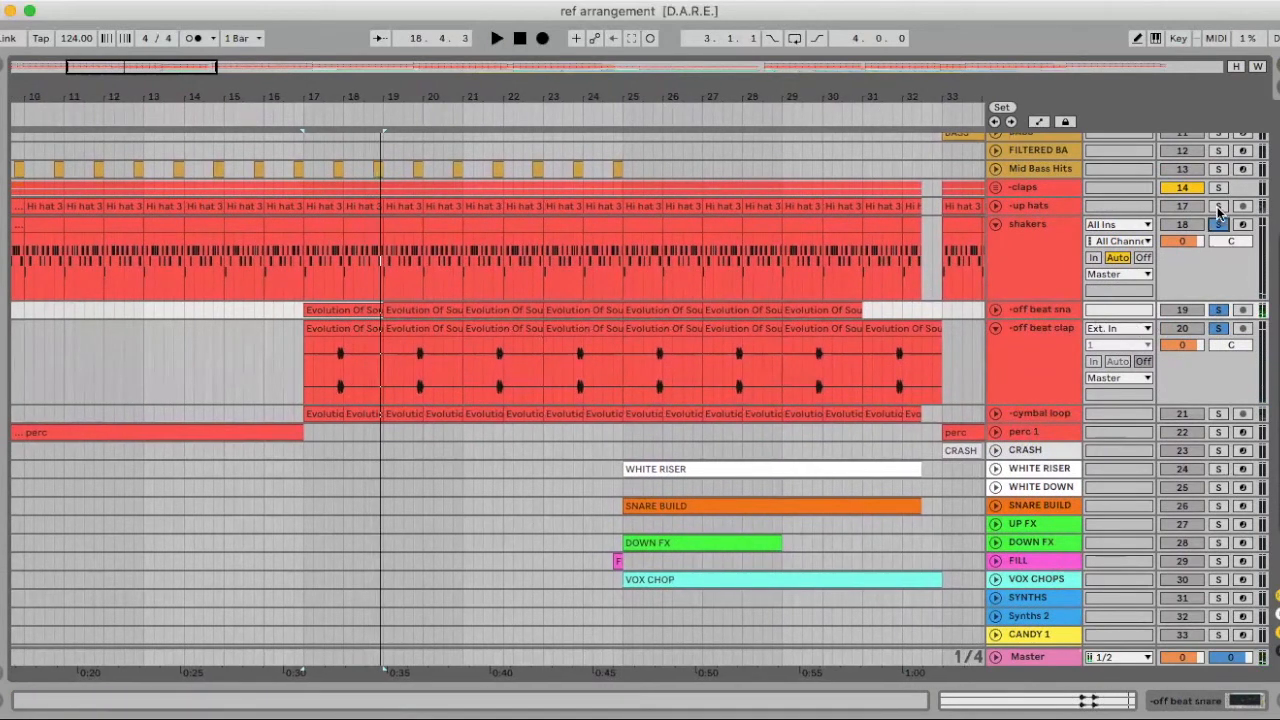
# Step: Add shakers, -up hats, -claps and the -KIKS group to the solo and play the drums from bar 17
pyautogui.scroll(5, 1207, 228)
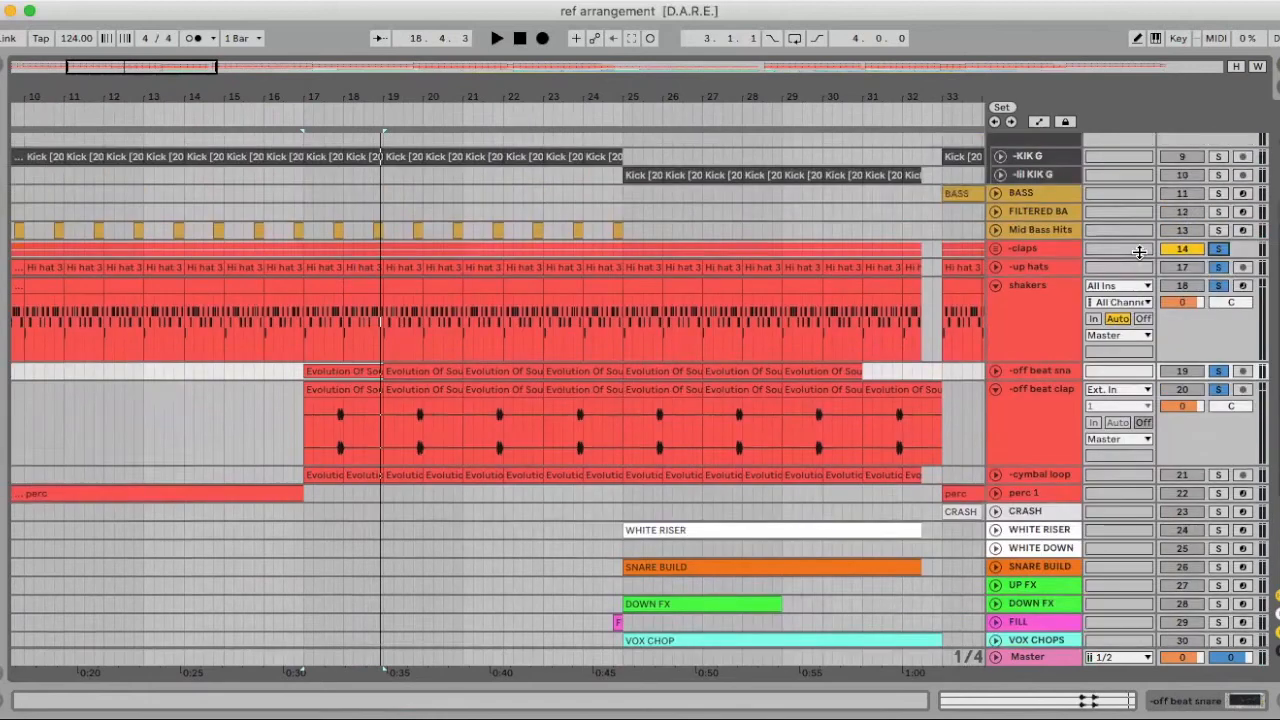
pyautogui.click(1218, 246)
pyautogui.click(333, 546)
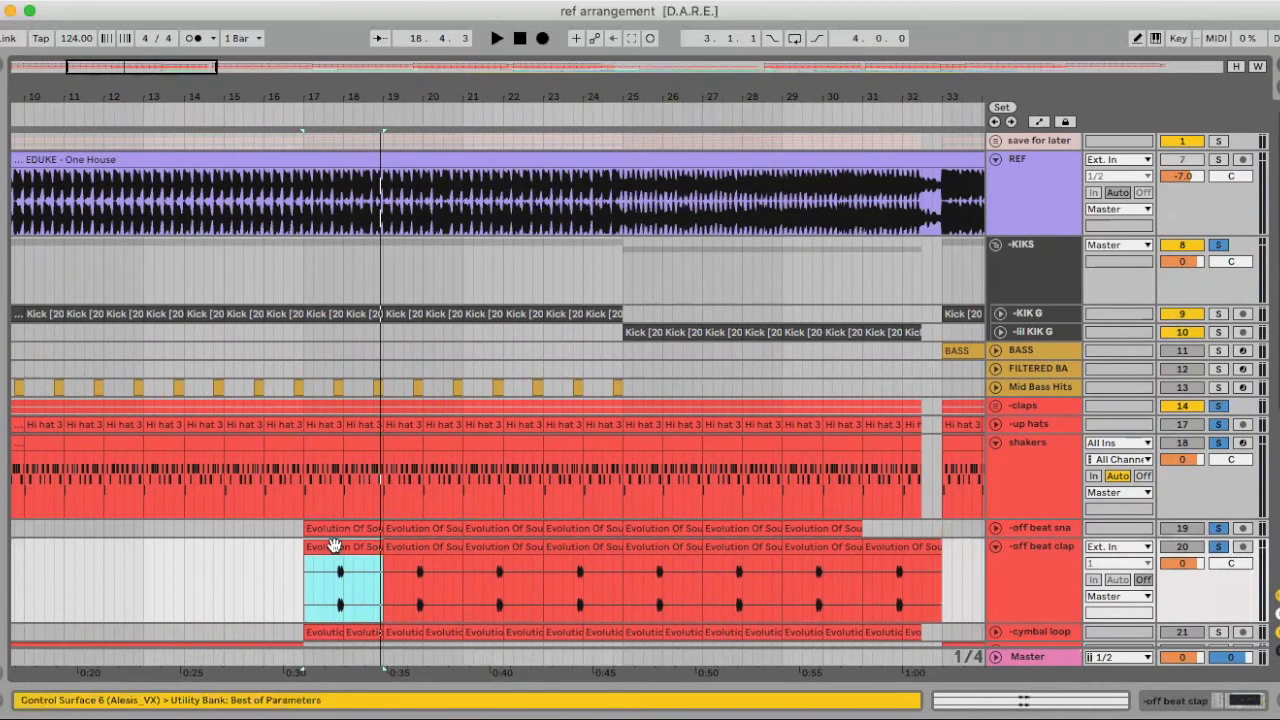
pyautogui.press('space')
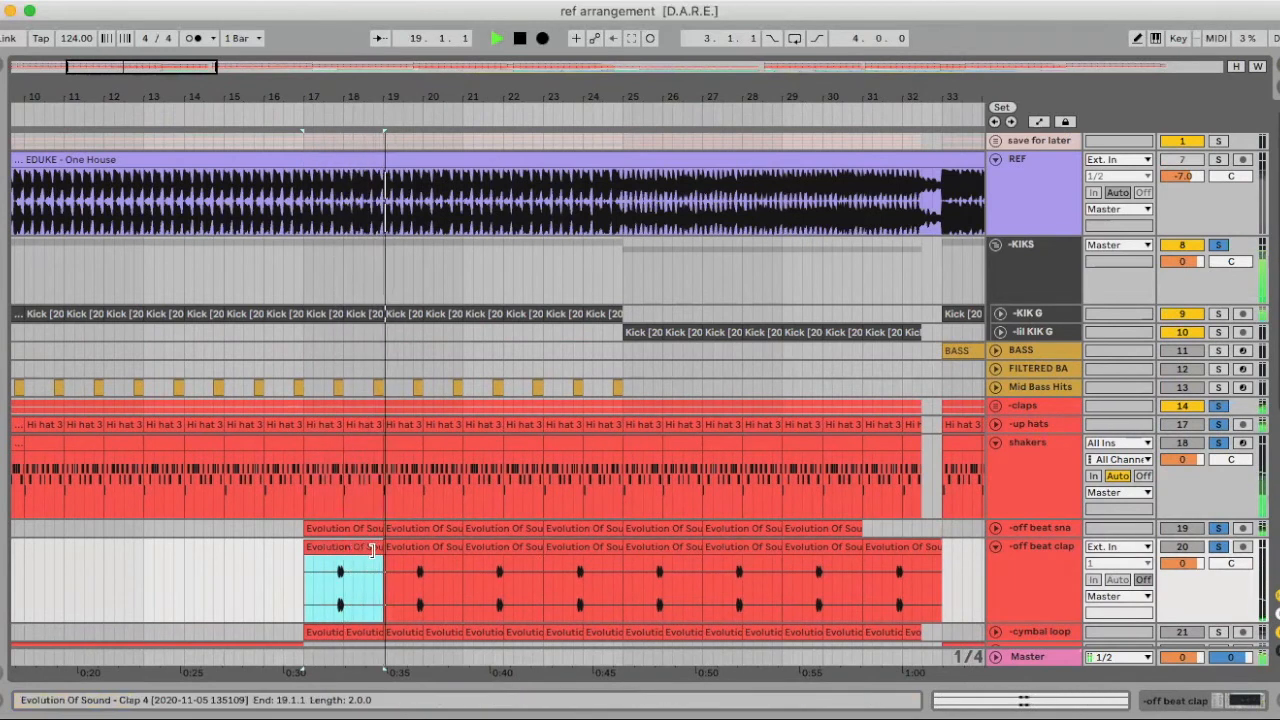
pyautogui.press('space')
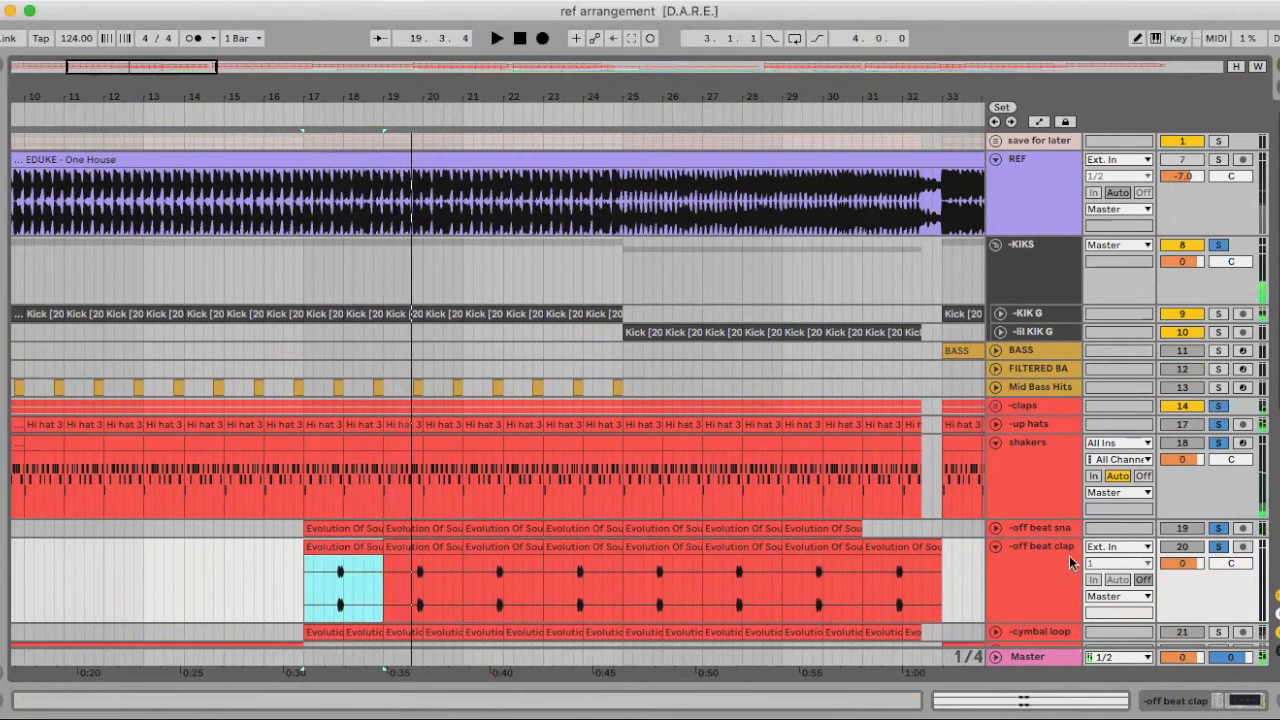
# Step: Lower the -off beat clap track's volume to -7.6 dB while playing the soloed drums from 17.4.1
pyautogui.click(336, 586)
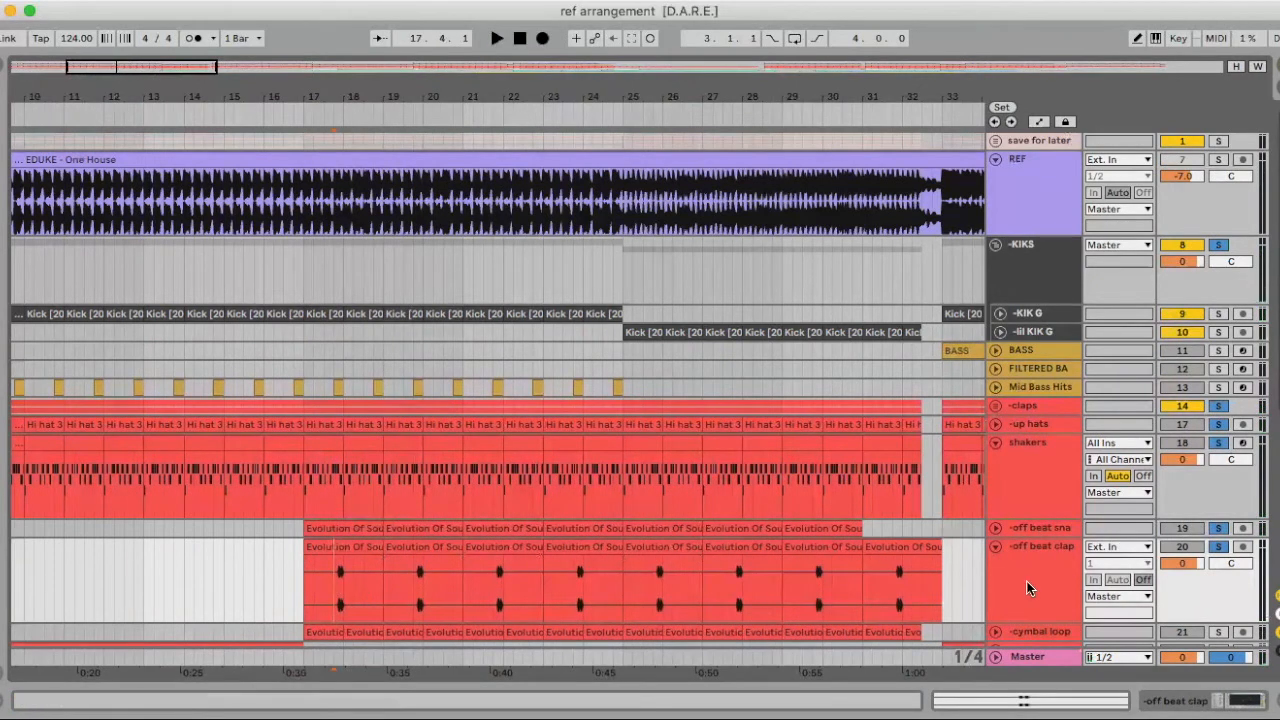
pyautogui.press('space')
pyautogui.moveTo(1182, 563); pyautogui.dragTo(1182, 583)
pyautogui.press('space')
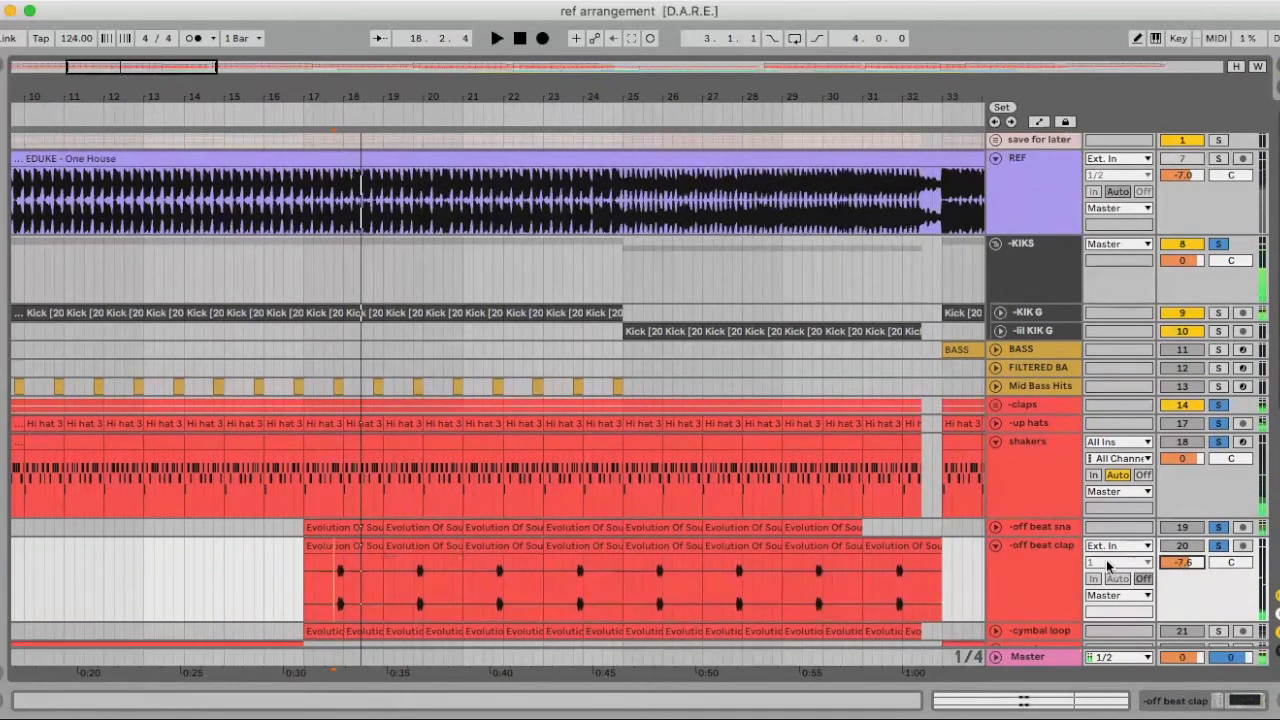
# Step: Fold the -off beat clap track and the -KIKS group
pyautogui.click(995, 547)
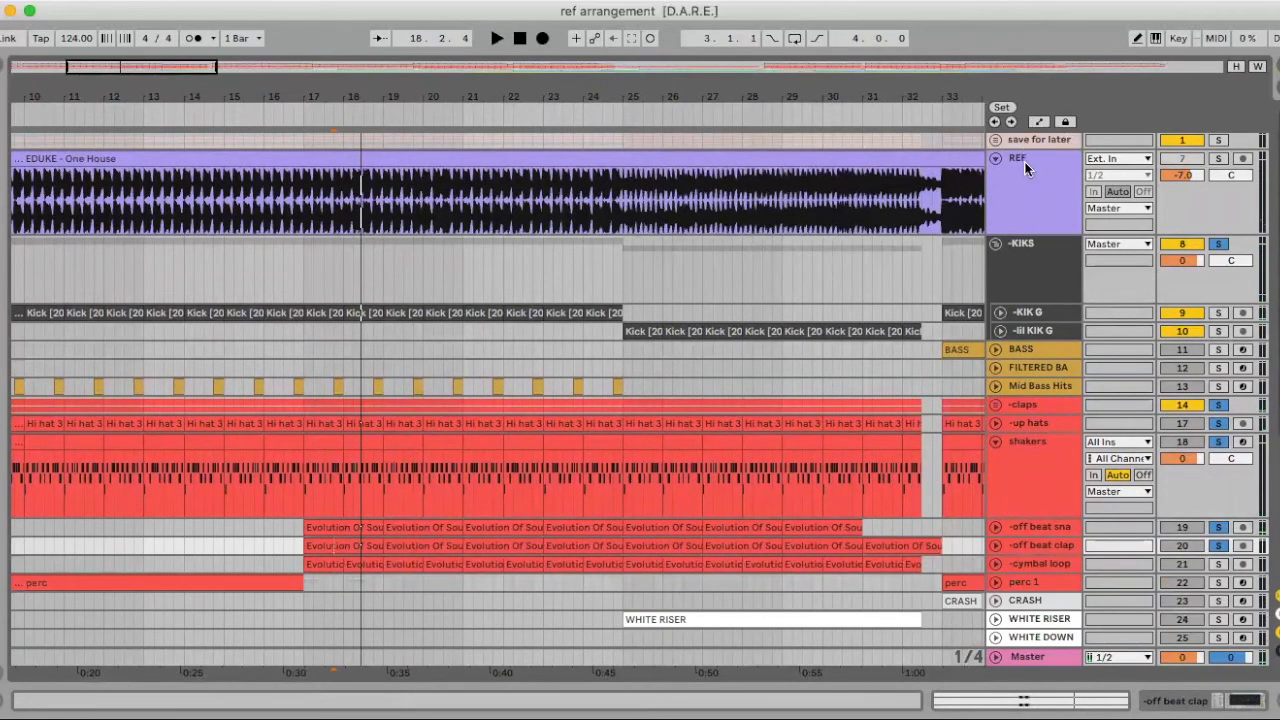
pyautogui.click(995, 244)
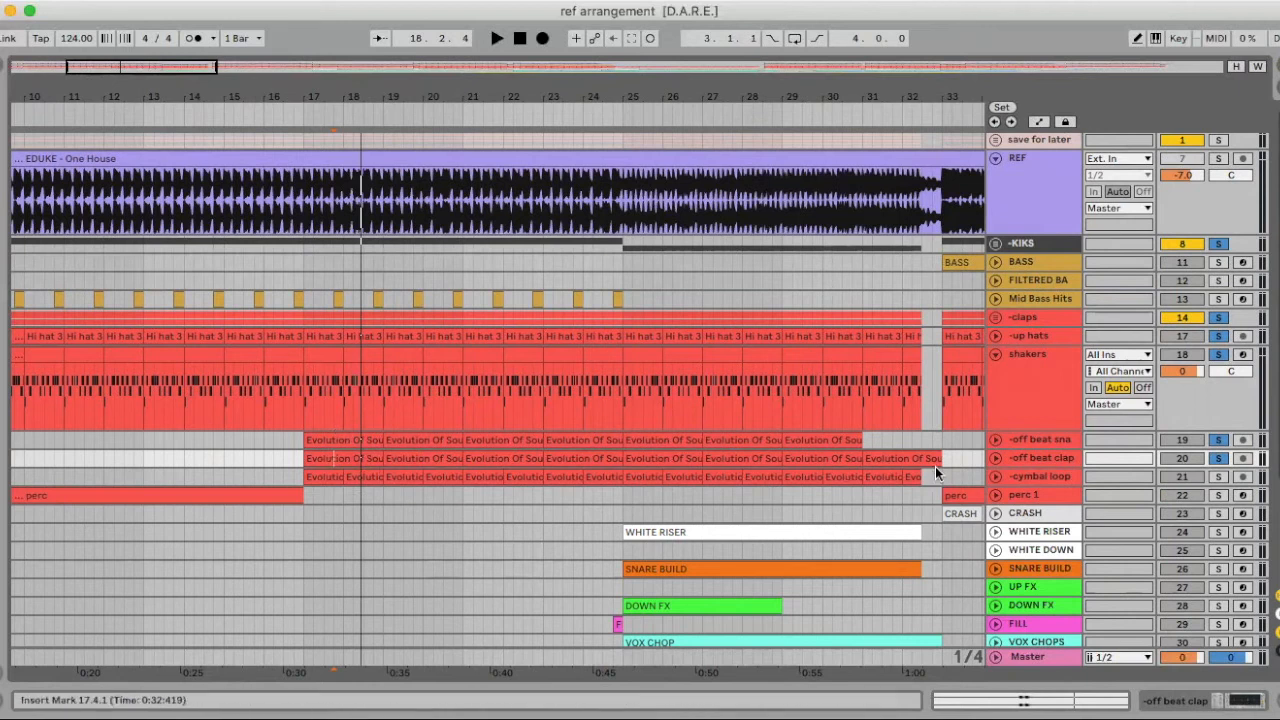
# Step: Set the -off beat clap track's volume to -10.6 dB, replay from 17.4.1 and show the track's device chain
pyautogui.click(995, 458)
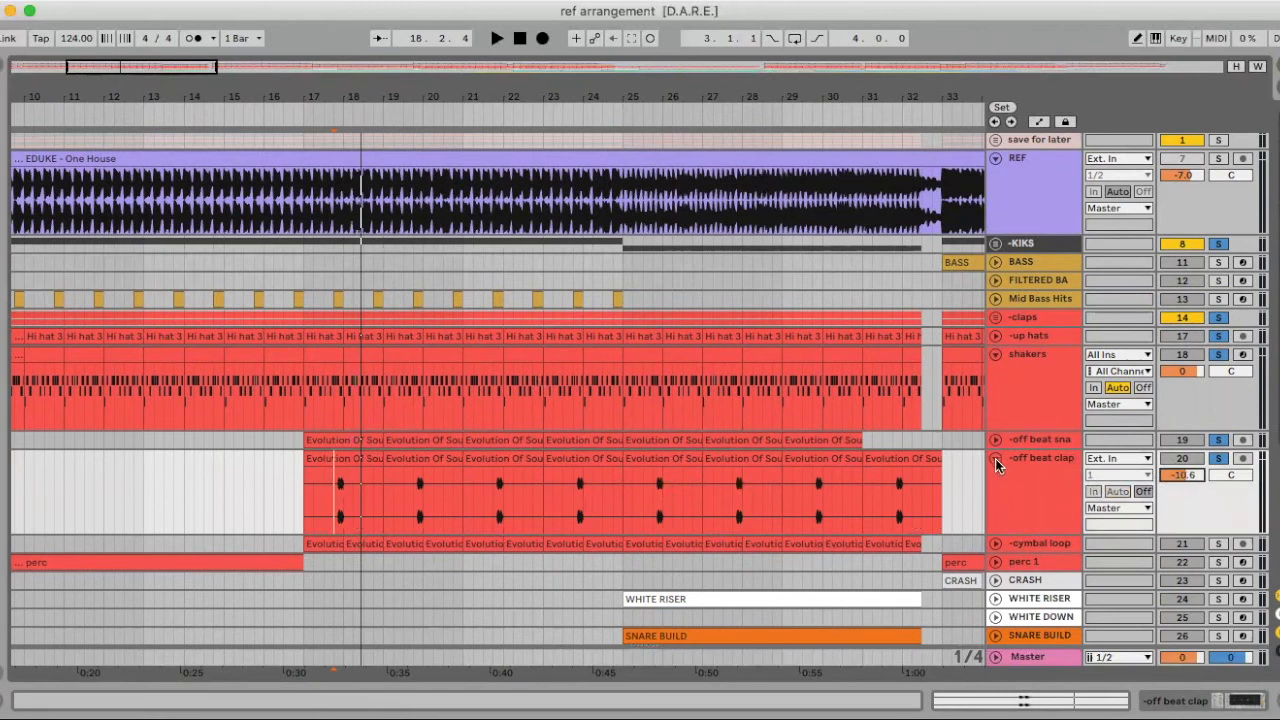
pyautogui.click(332, 498)
pyautogui.scroll(-1, 332, 497)
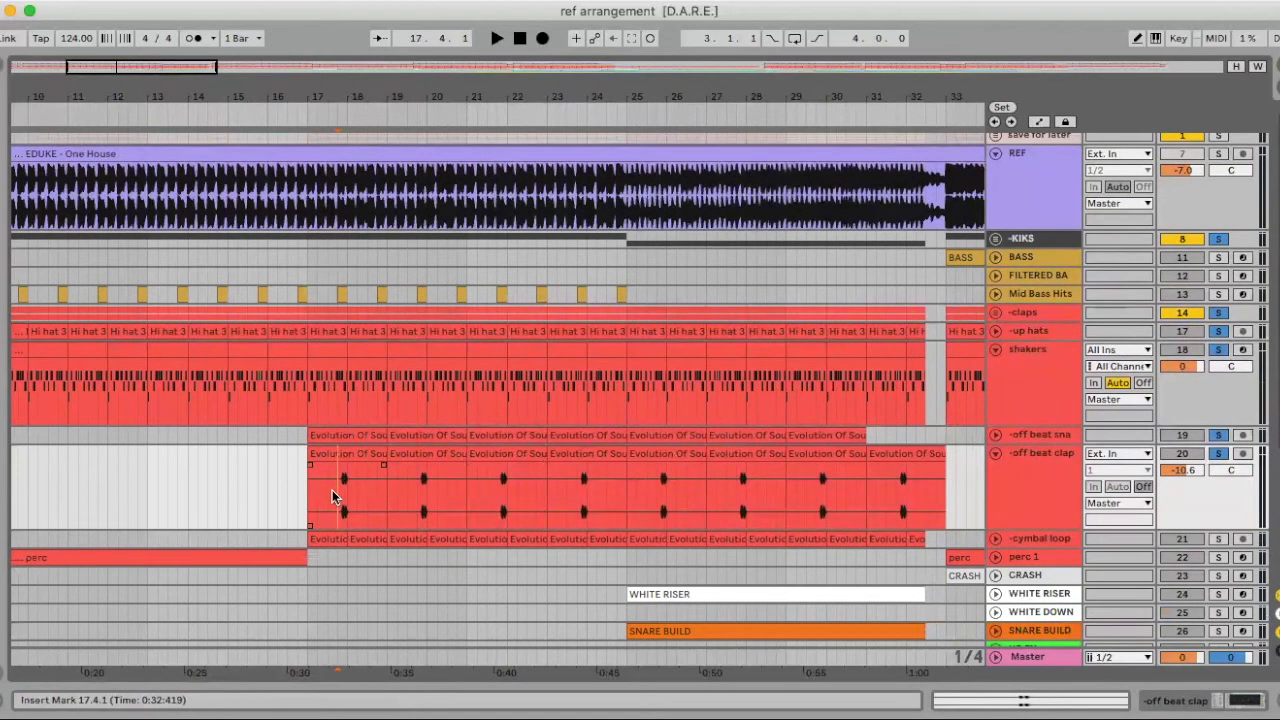
pyautogui.press('space')
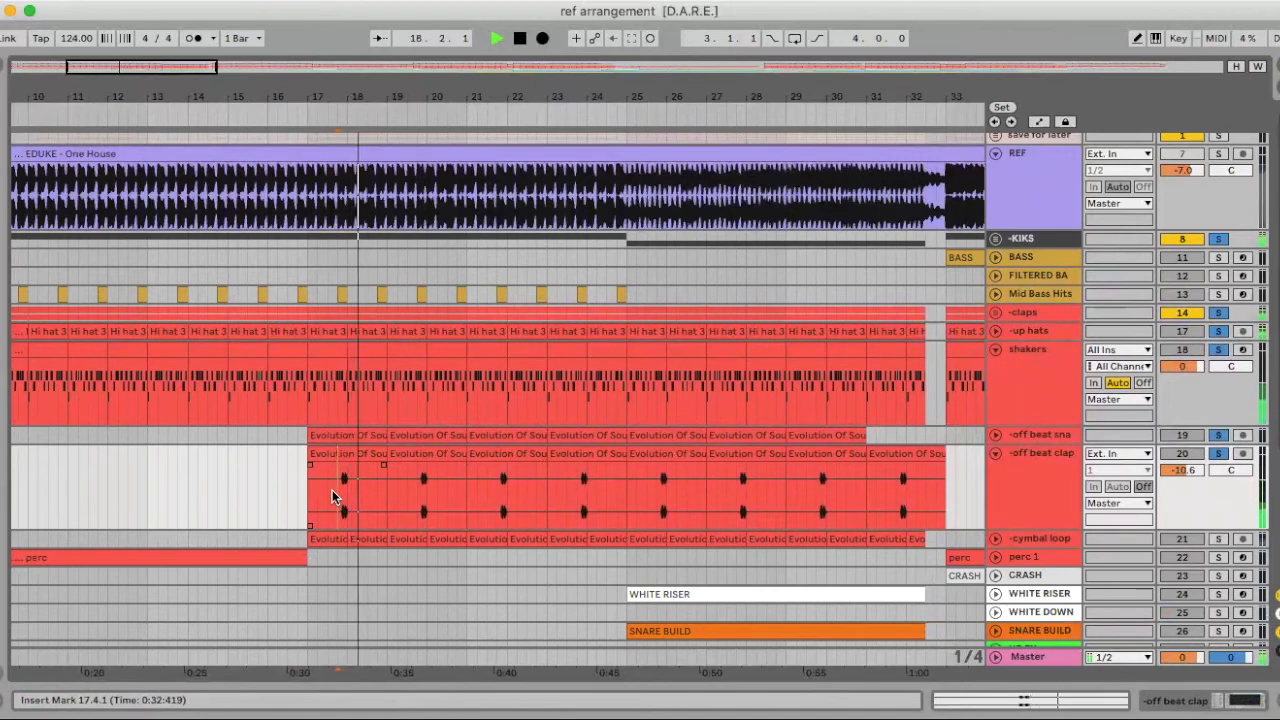
pyautogui.doubleClick(1065, 462)
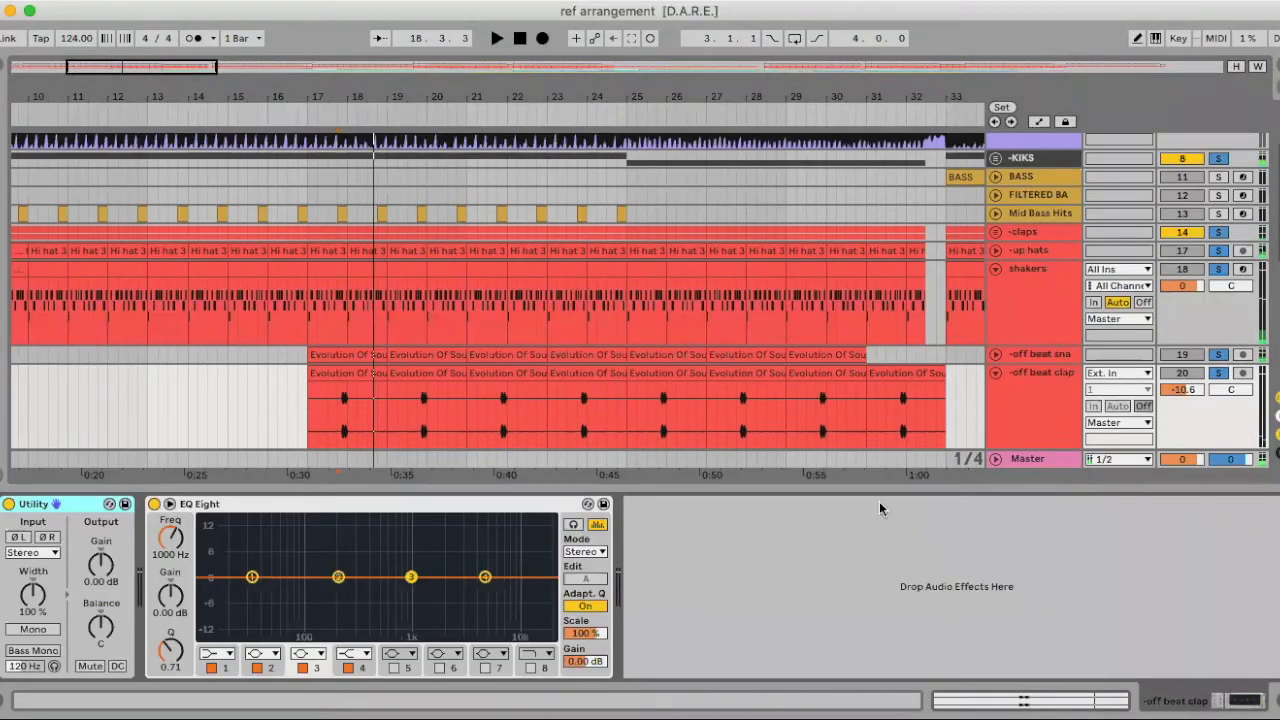
# Step: Turn band 1 of the -off beat clap's EQ Eight into a low cut at 156 Hz
pyautogui.click(225, 657)
pyautogui.click(213, 557)
pyautogui.moveTo(171, 540); pyautogui.dragTo(171, 524)
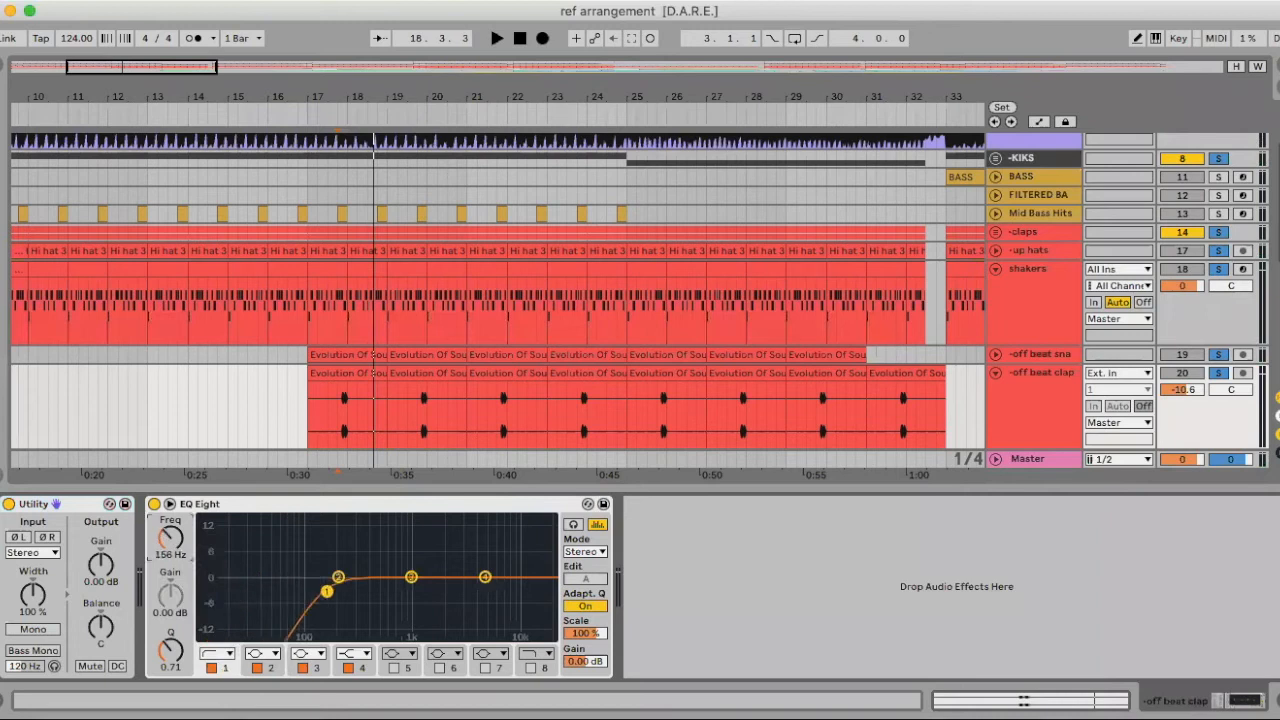
# Step: Raise the clap EQ's low-cut frequency and dip band 3 to -4.09 dB at 11.9 kHz during playback, and hide the device chain
pyautogui.press('space')
pyautogui.moveTo(326, 591); pyautogui.dragTo(523, 593)
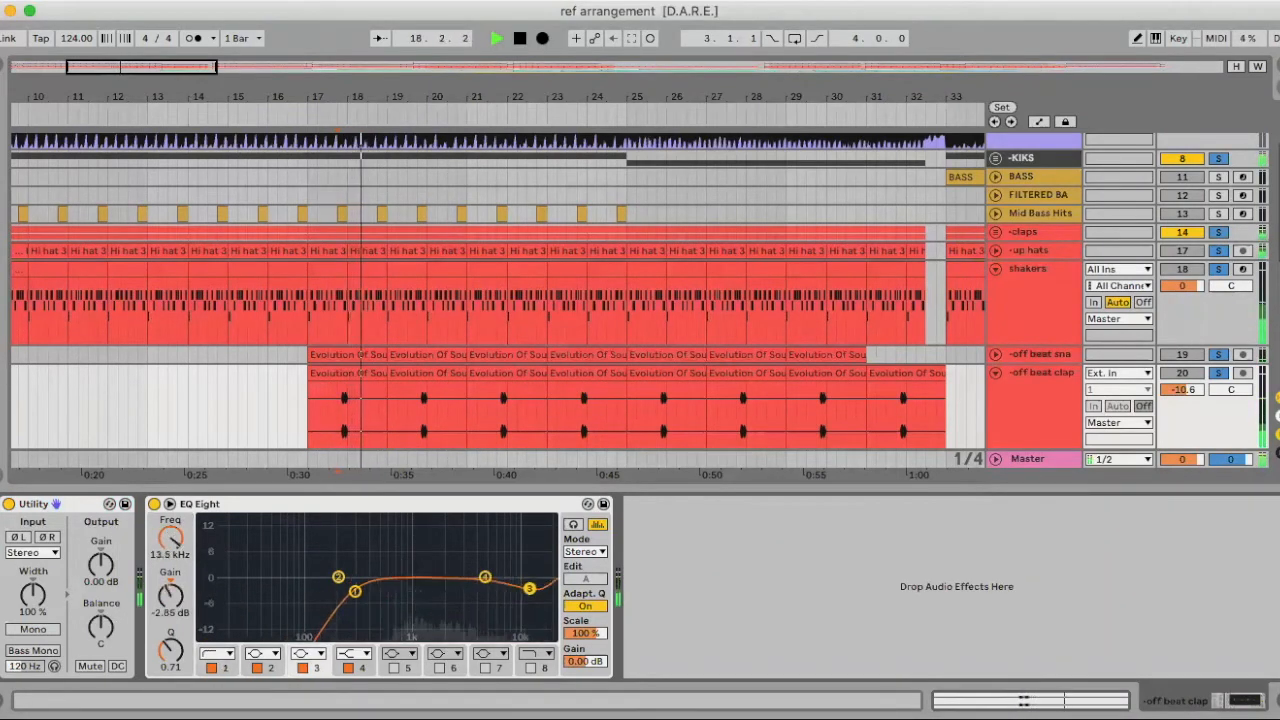
pyautogui.press('space')
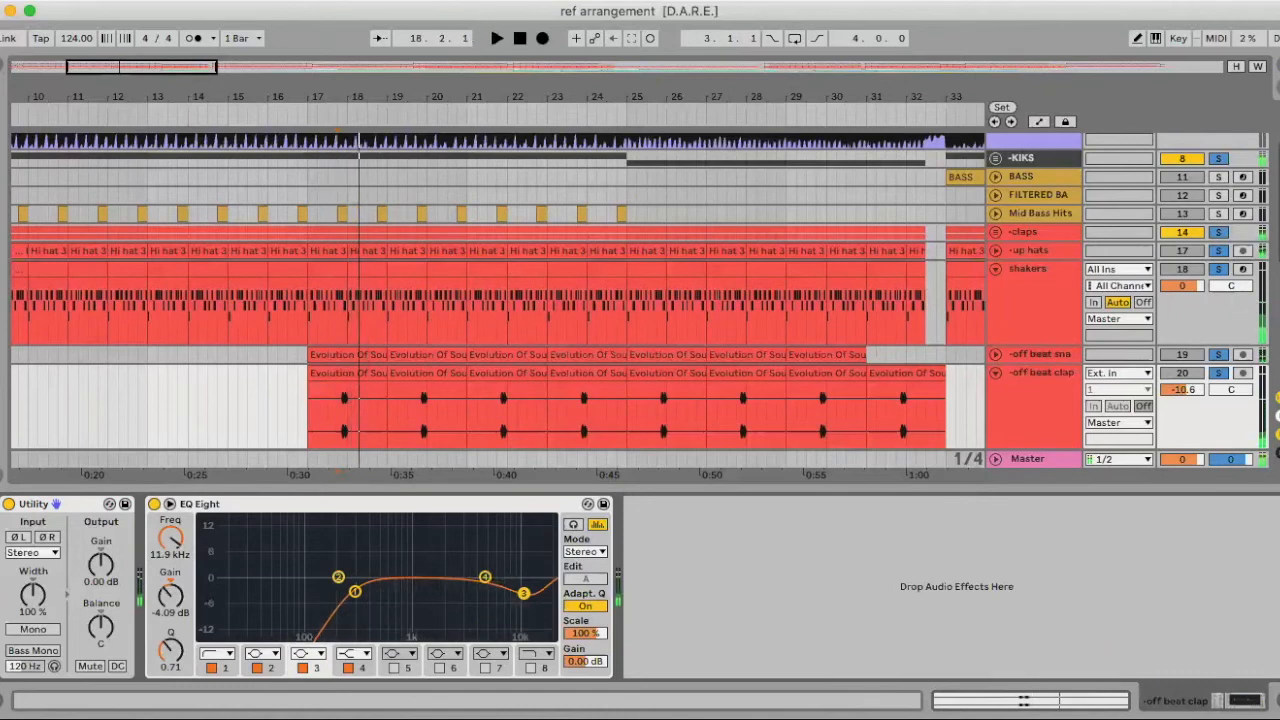
pyautogui.press('super+alt+l')
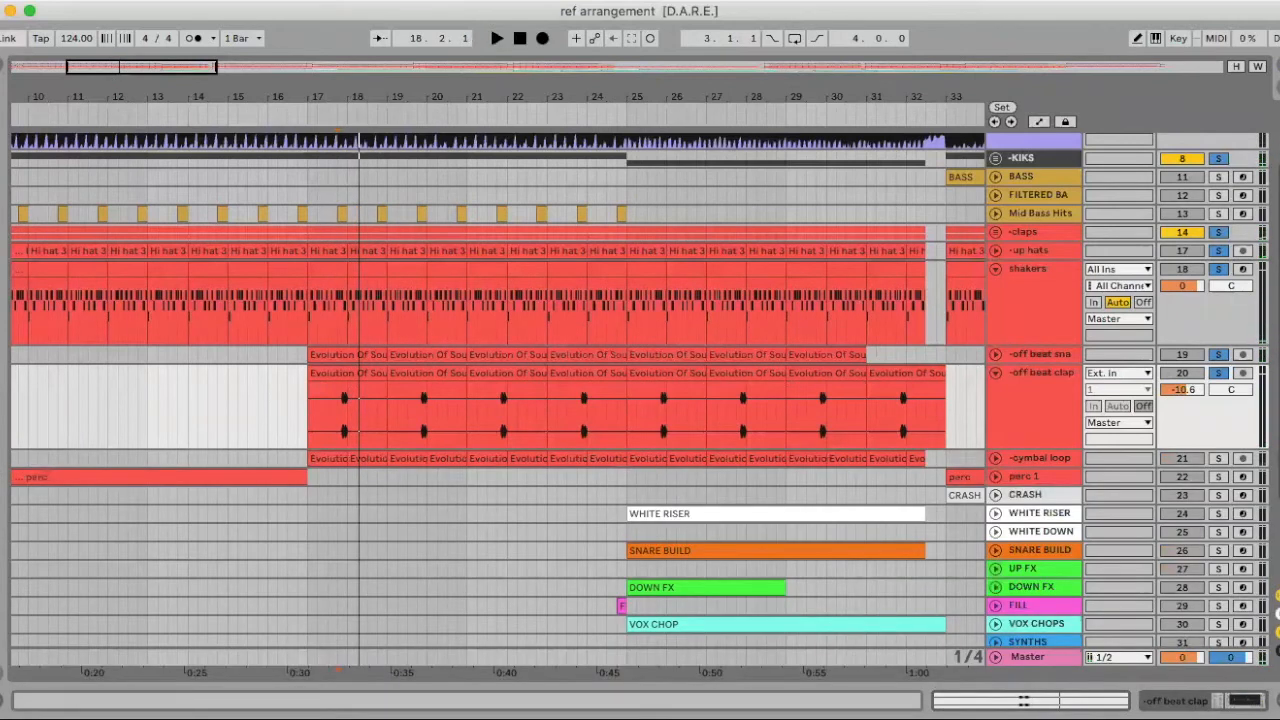
# Step: Solo the REF track and play the reference song from bar 17
pyautogui.click(80, 1)
pyautogui.click(163, 157)
pyautogui.scroll(3, 443, 337)
pyautogui.click(315, 350)
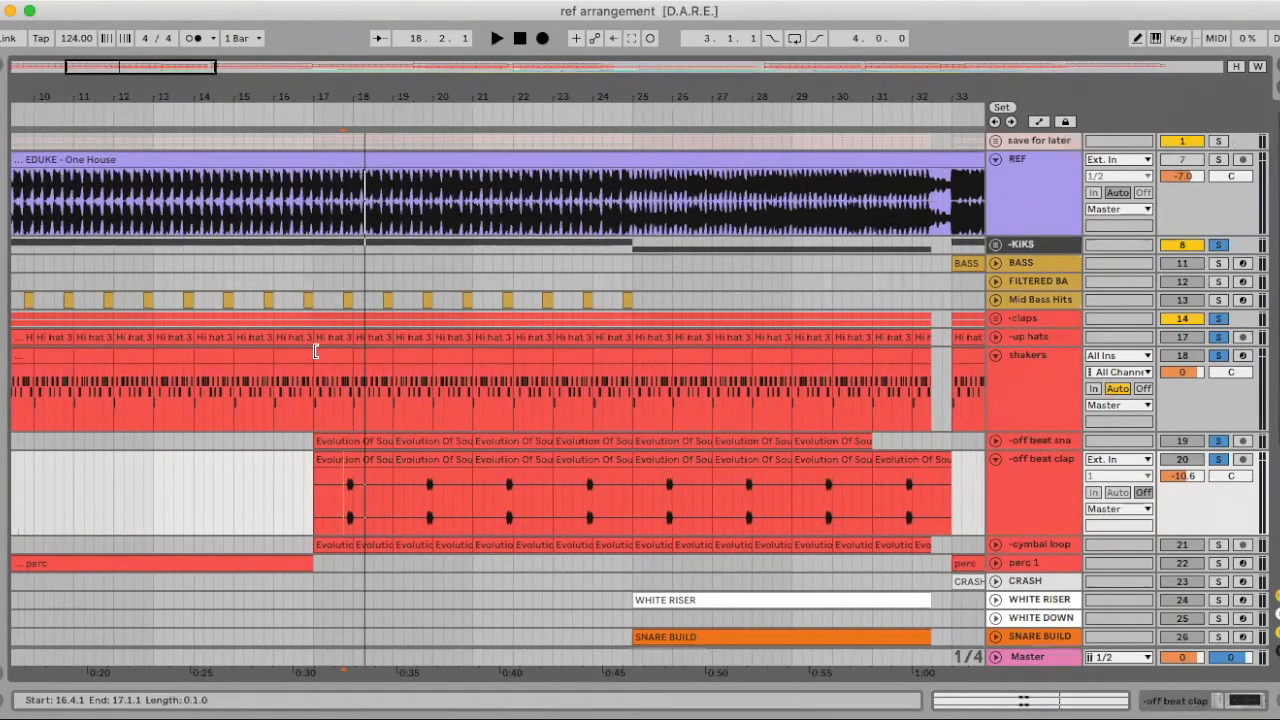
pyautogui.click(330, 353)
pyautogui.click(1218, 159)
pyautogui.press('space')
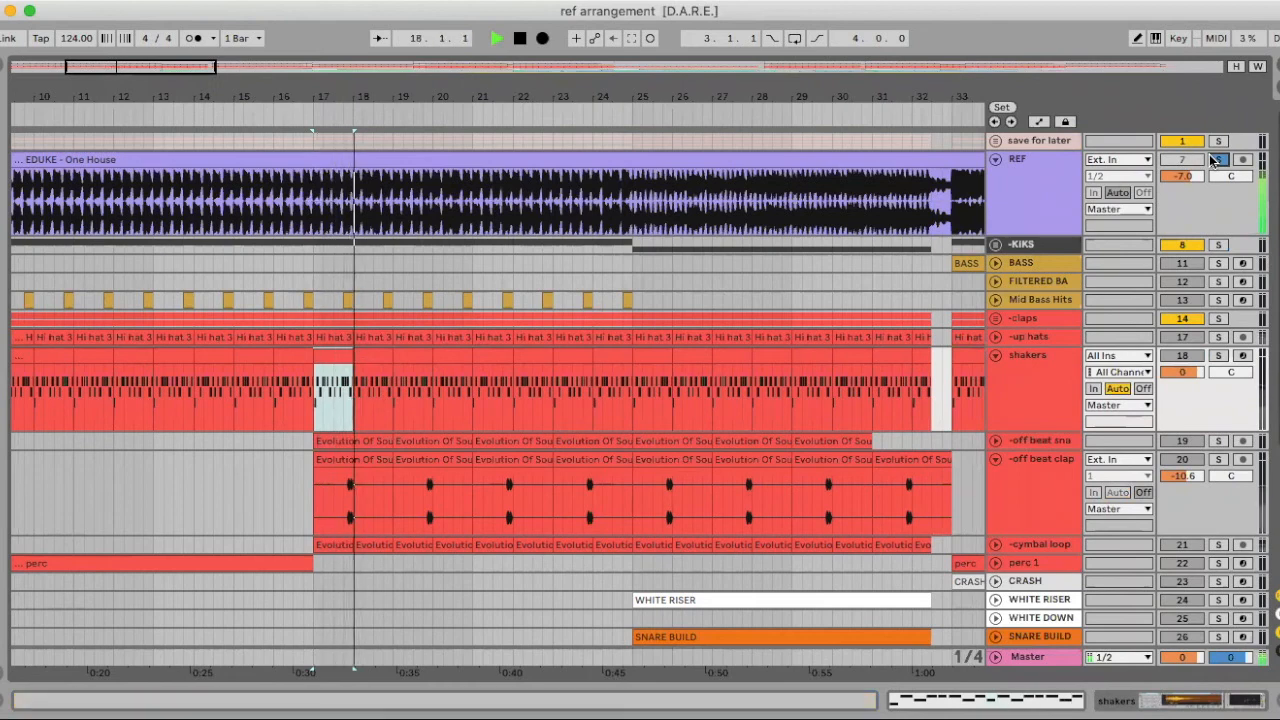
pyautogui.press('space')
# Step: Unfold the -cymbal loop track and examine its hit pattern within bar 17
pyautogui.scroll(-5, 1036, 375)
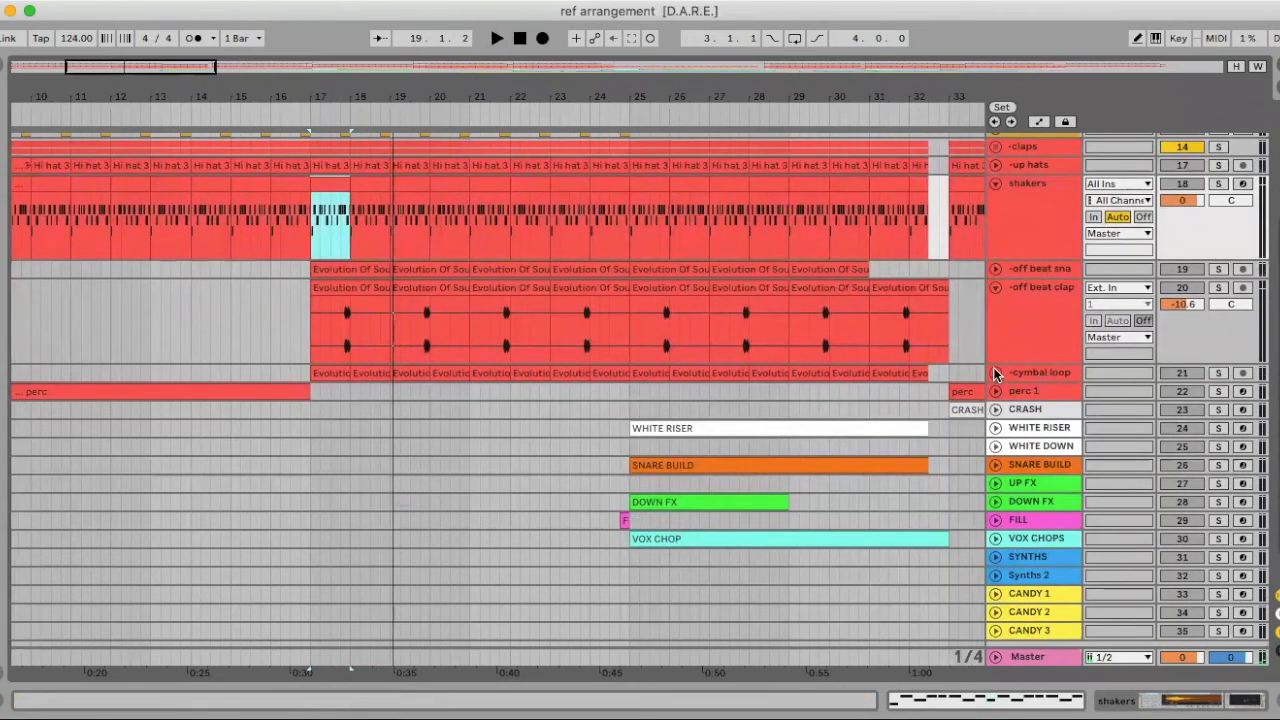
pyautogui.click(995, 373)
pyautogui.moveTo(325, 95); pyautogui.dragTo(325, 128)
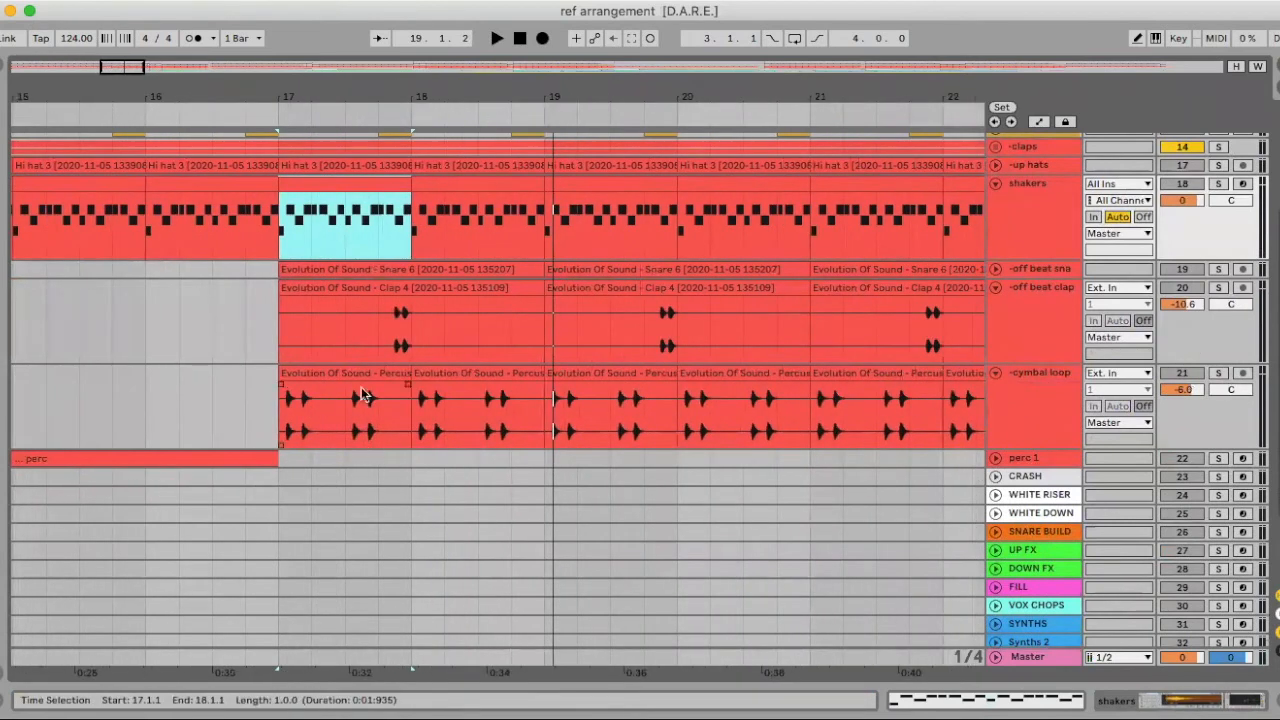
pyautogui.moveTo(351, 89); pyautogui.dragTo(352, 119)
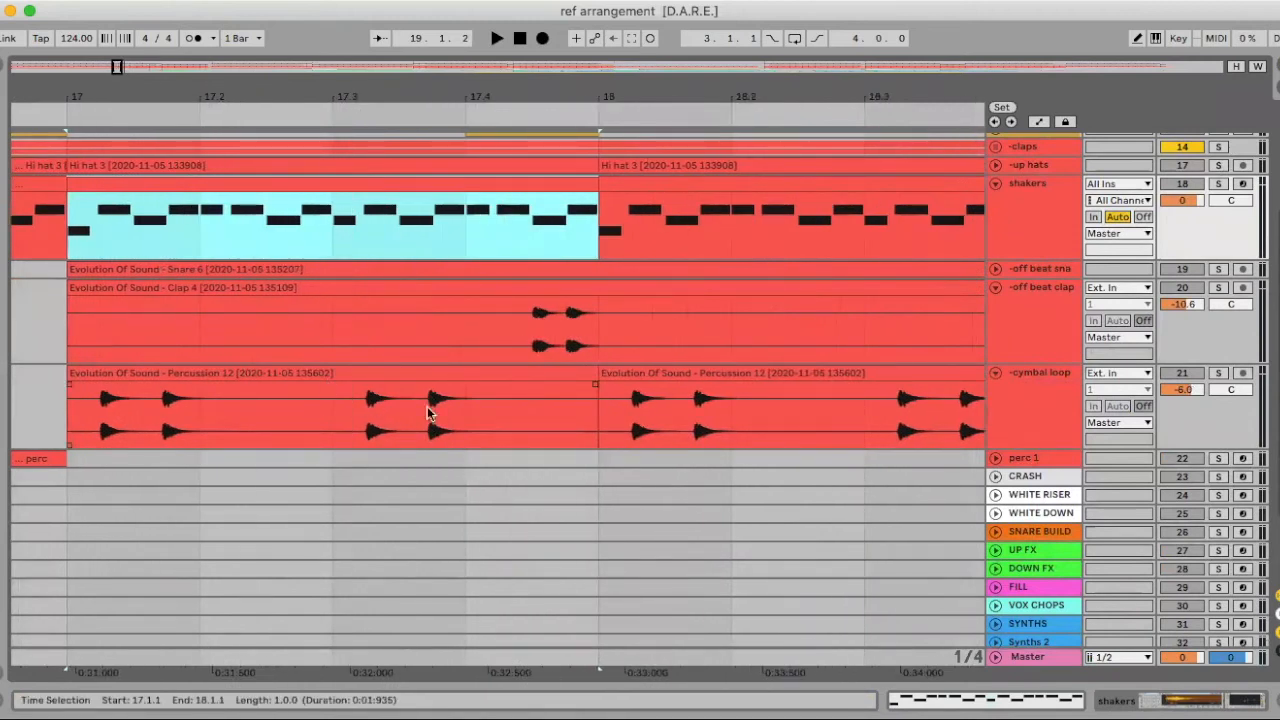
pyautogui.moveTo(384, 91); pyautogui.dragTo(384, 50)
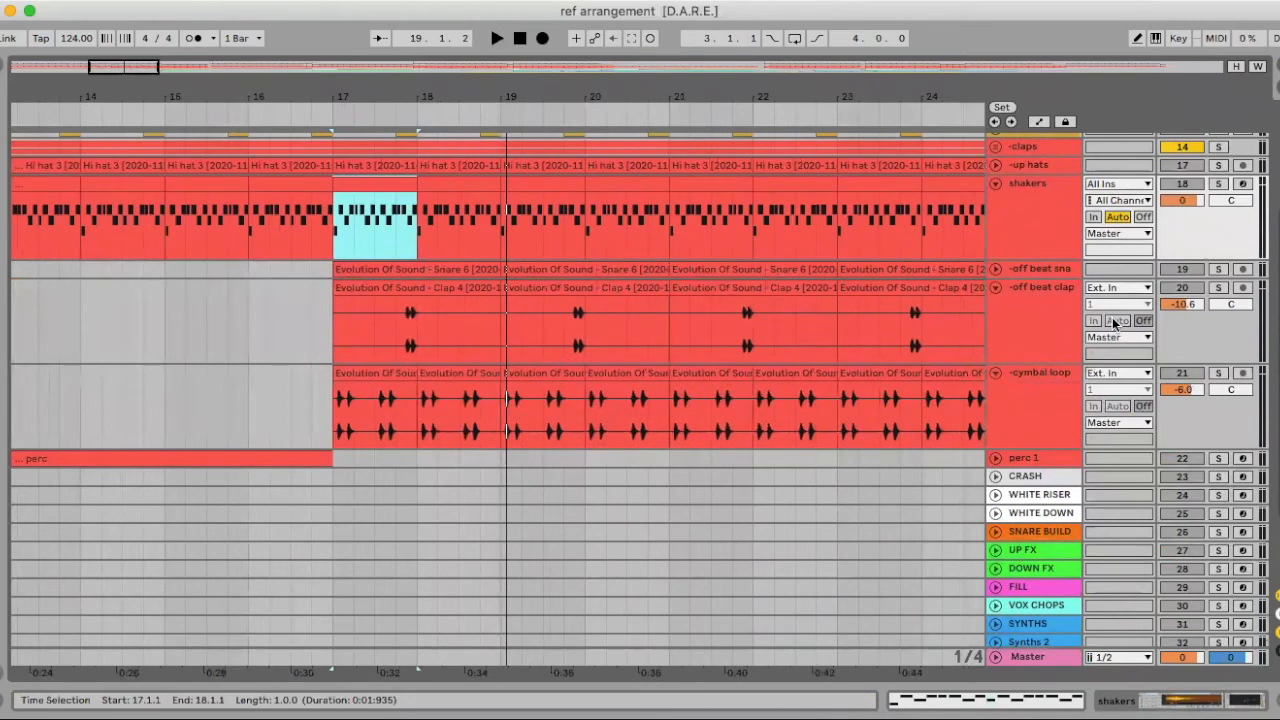
# Step: Solo the -cymbal loop track and play it from bar 17
pyautogui.click(369, 373)
pyautogui.press('space')
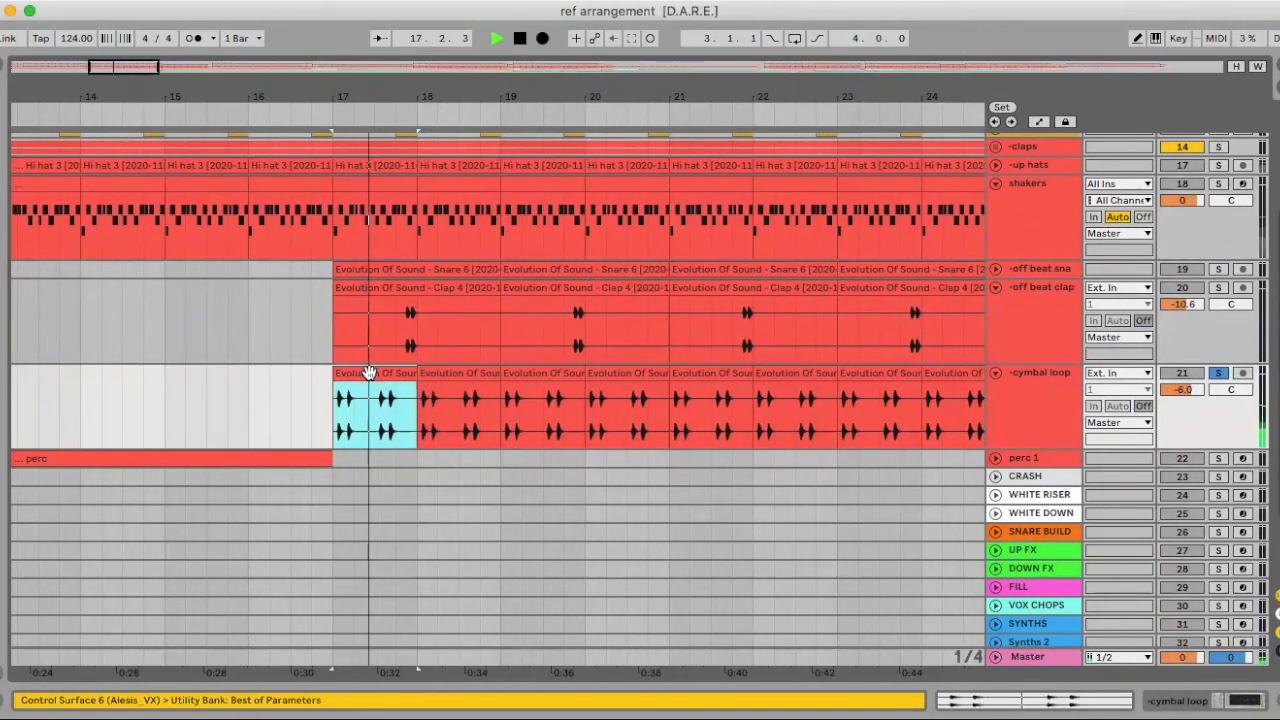
pyautogui.press('space')
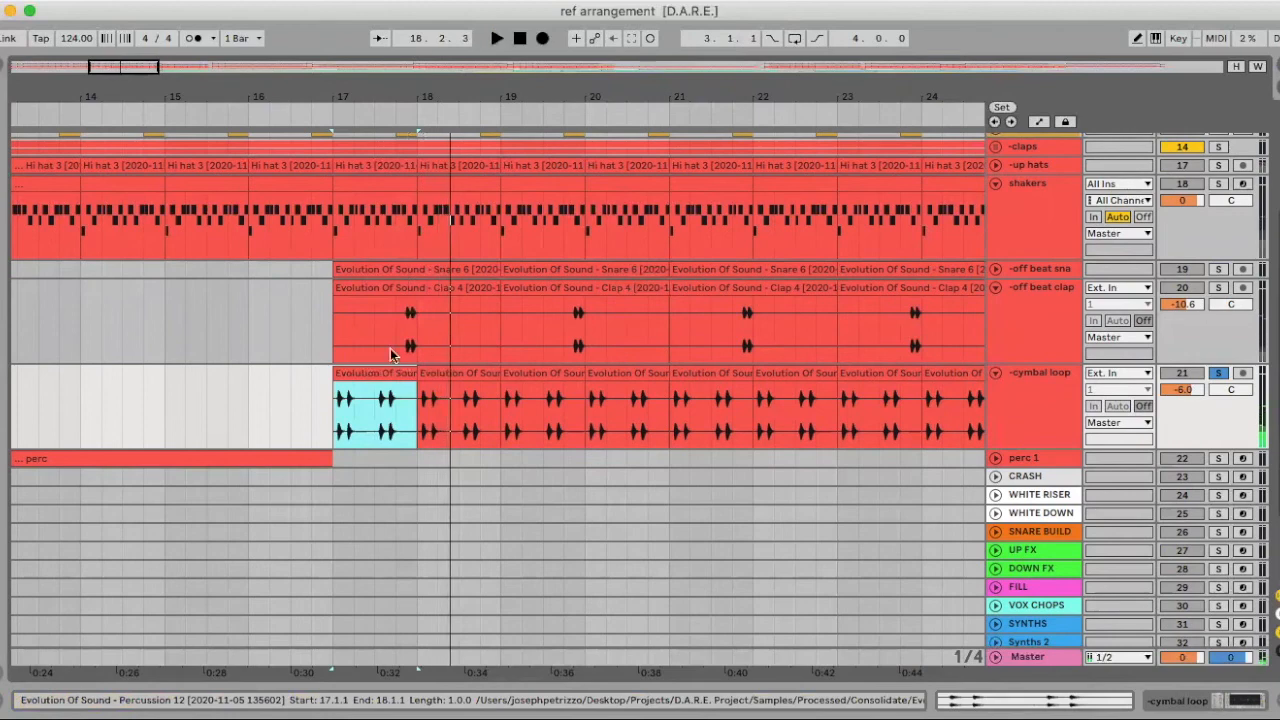
# Step: Add the off-beat snare and clap, shakers, -up hats, -claps and -KIKS to the cymbal loop solo and play from bar 17
pyautogui.moveTo(369, 87); pyautogui.dragTo(369, 77)
pyautogui.scroll(3, 427, 360)
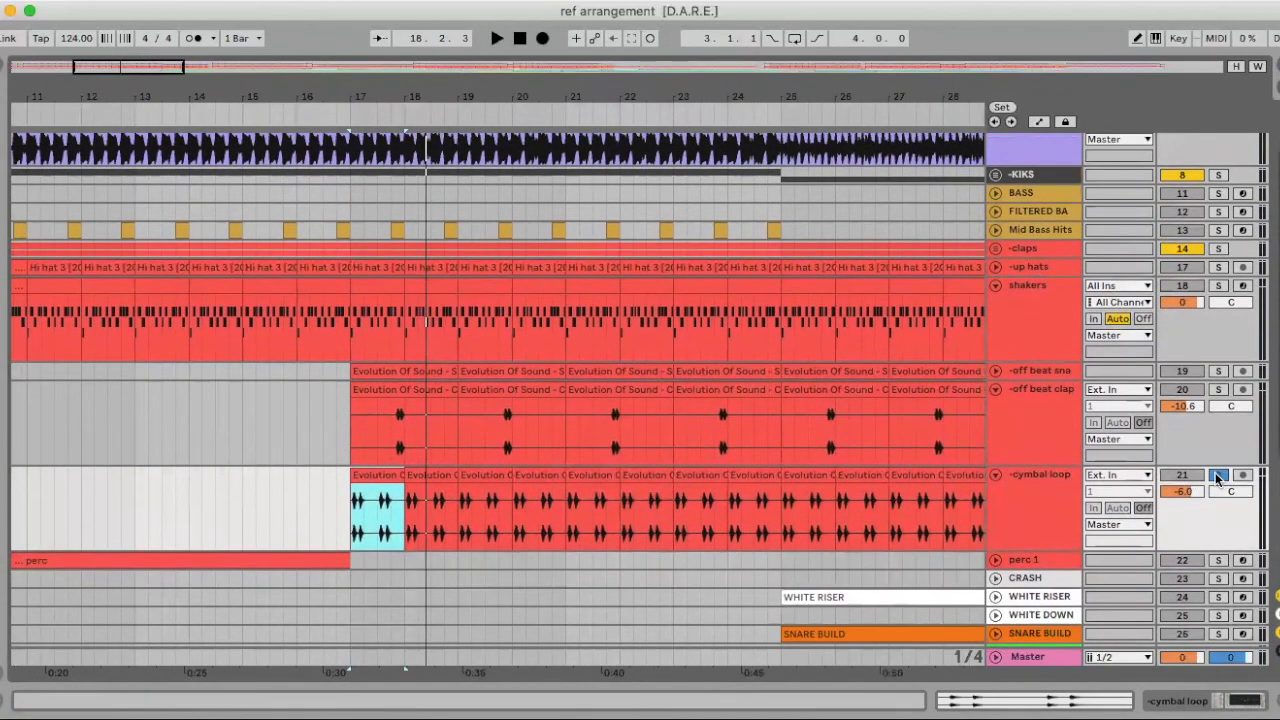
pyautogui.click(1218, 476)
pyautogui.moveTo(901, 96); pyautogui.dragTo(820, 104)
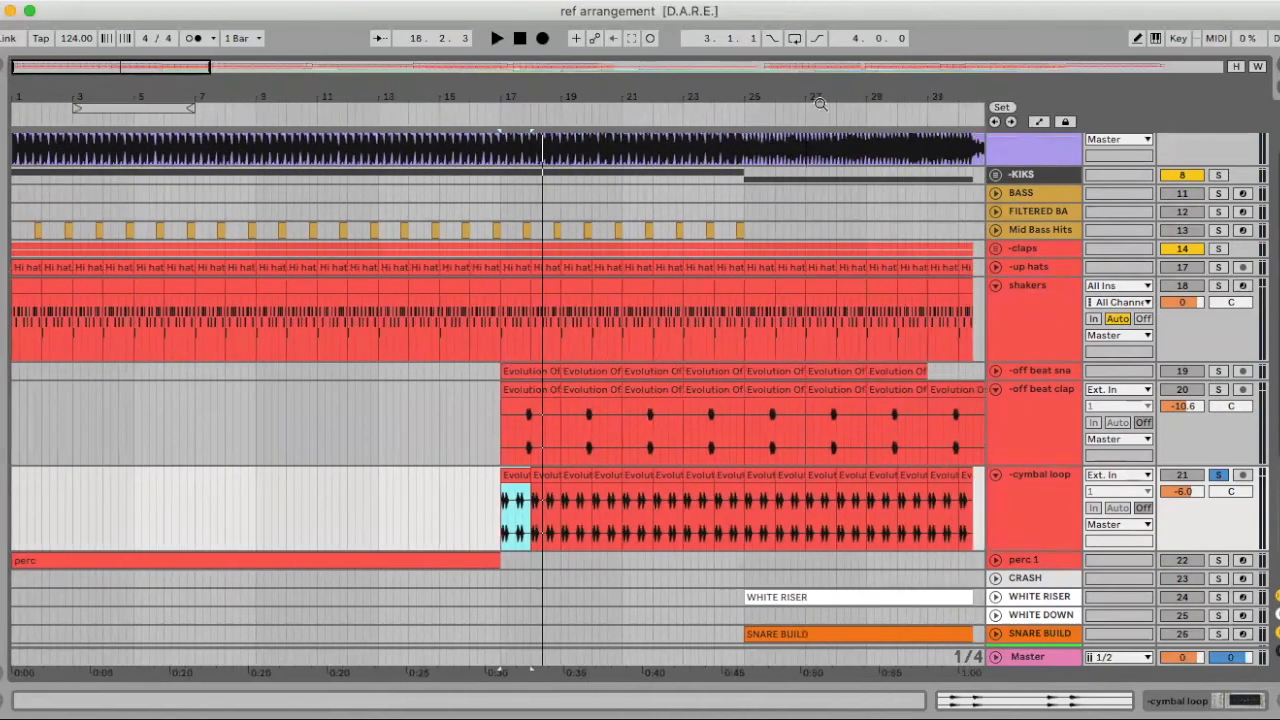
pyautogui.click(1217, 371)
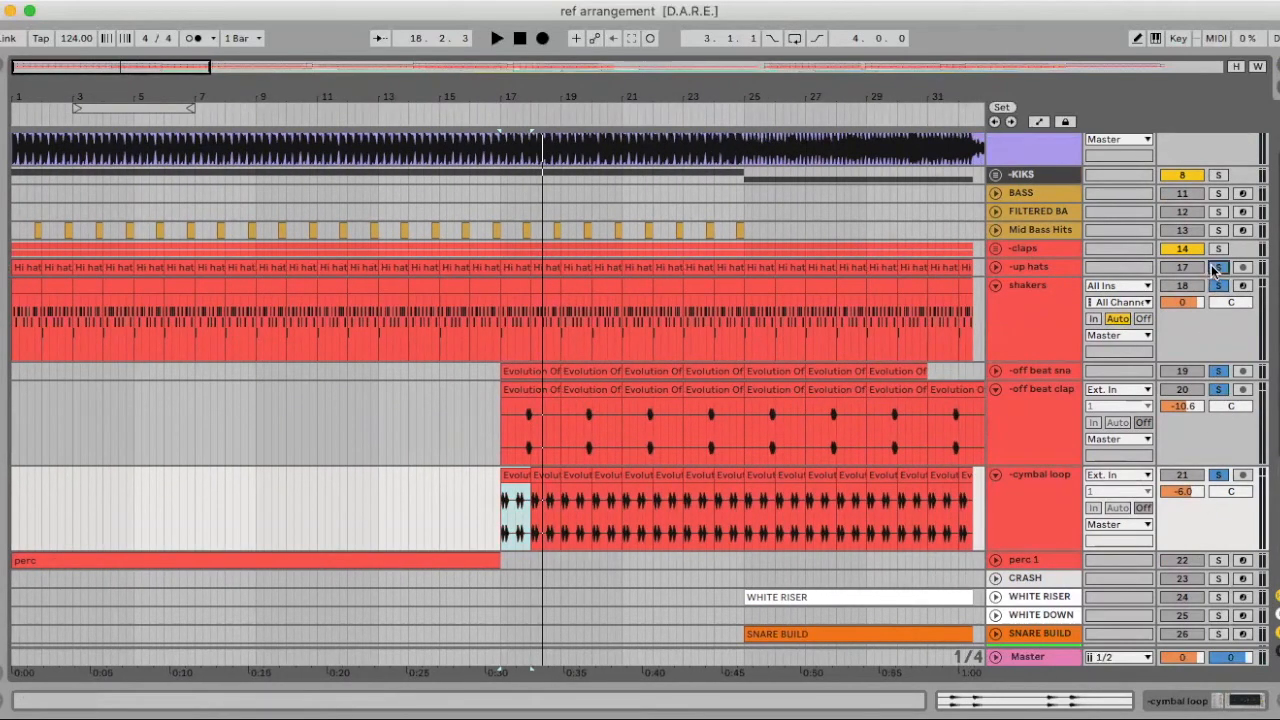
pyautogui.click(1217, 175)
pyautogui.click(500, 475)
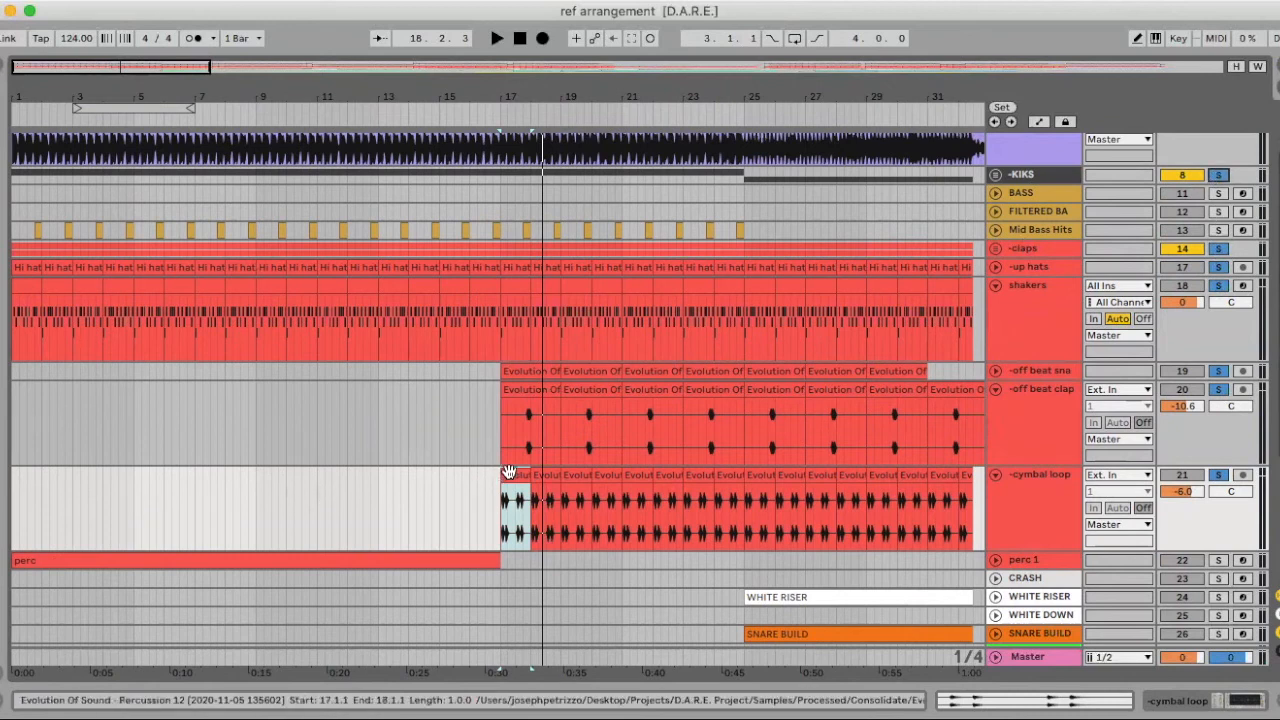
pyautogui.press('space')
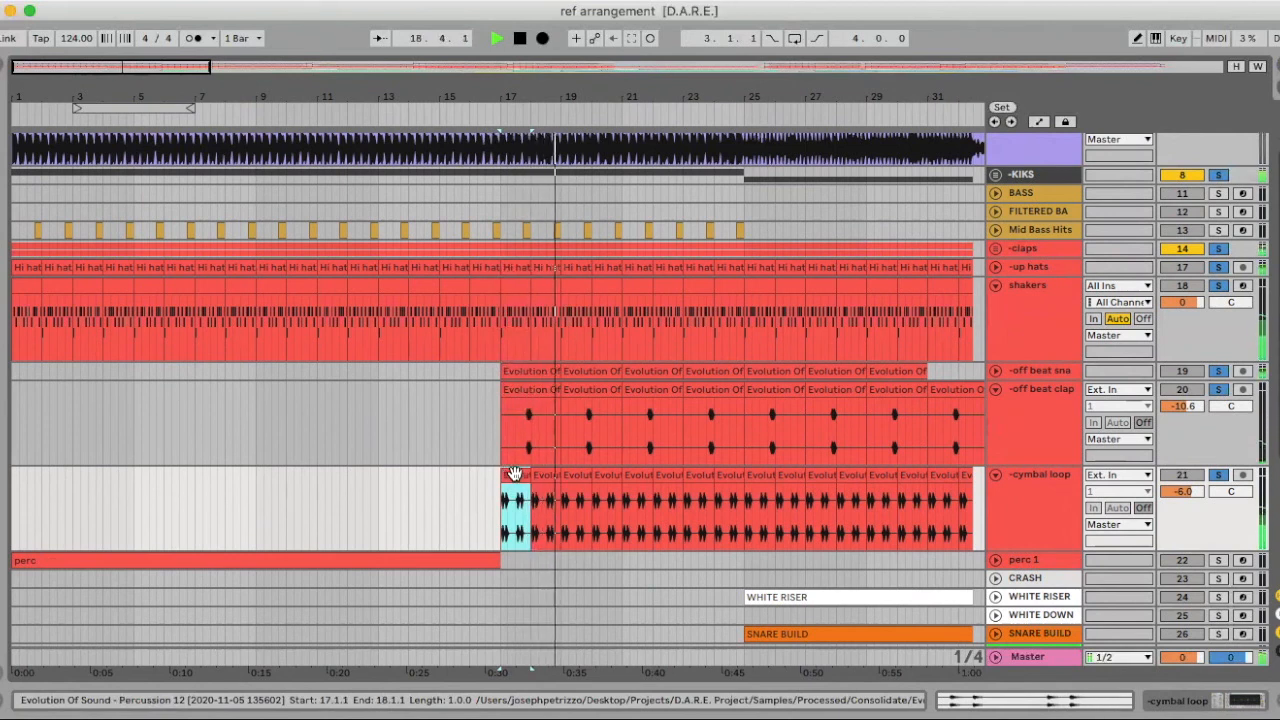
pyautogui.hscroll(1, 523, 474)
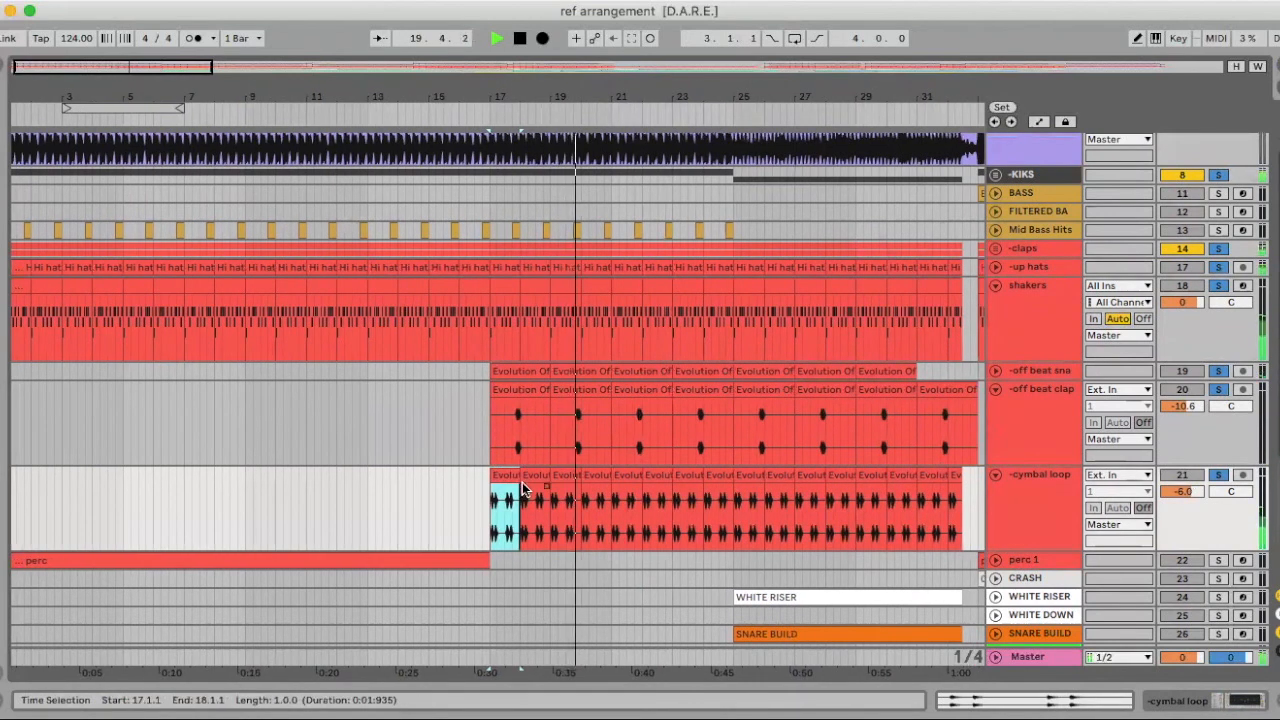
pyautogui.hscroll(-1, 539, 483)
pyautogui.press('space')
# Step: Show the whole arrangement and fold the -off beat clap, shakers and -cymbal loop tracks
pyautogui.press('w')
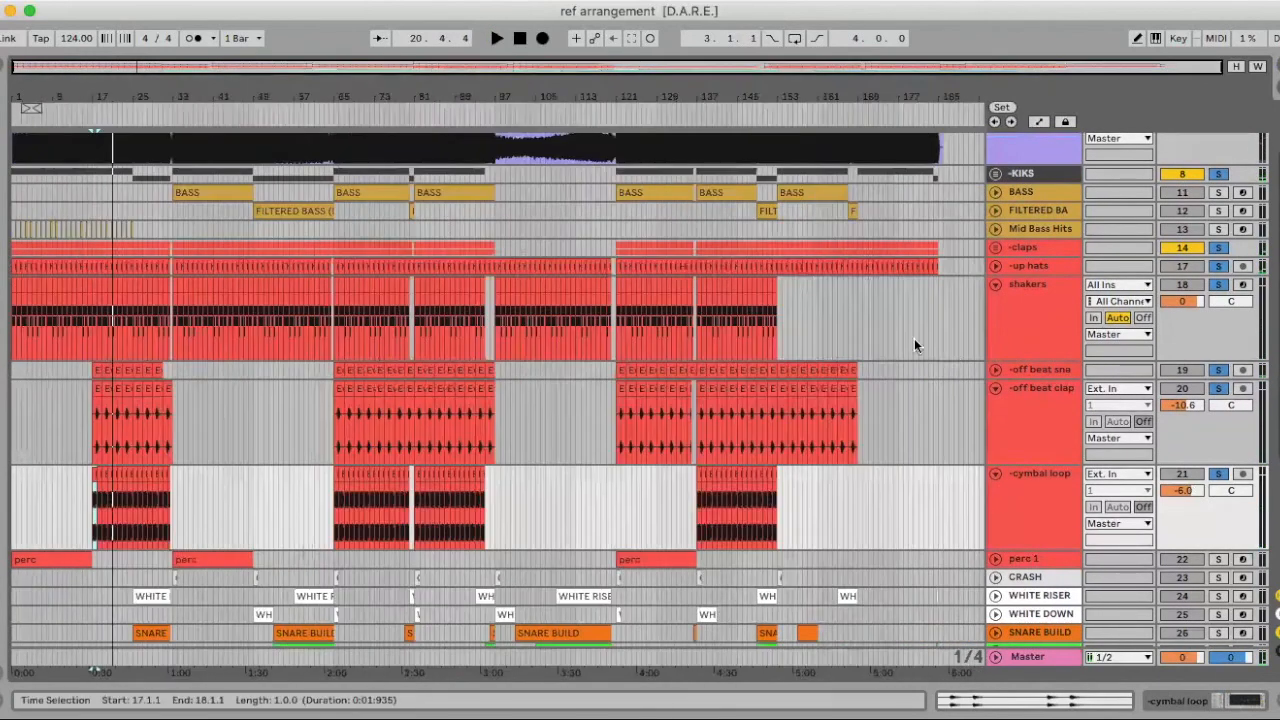
pyautogui.click(996, 388)
pyautogui.click(994, 283)
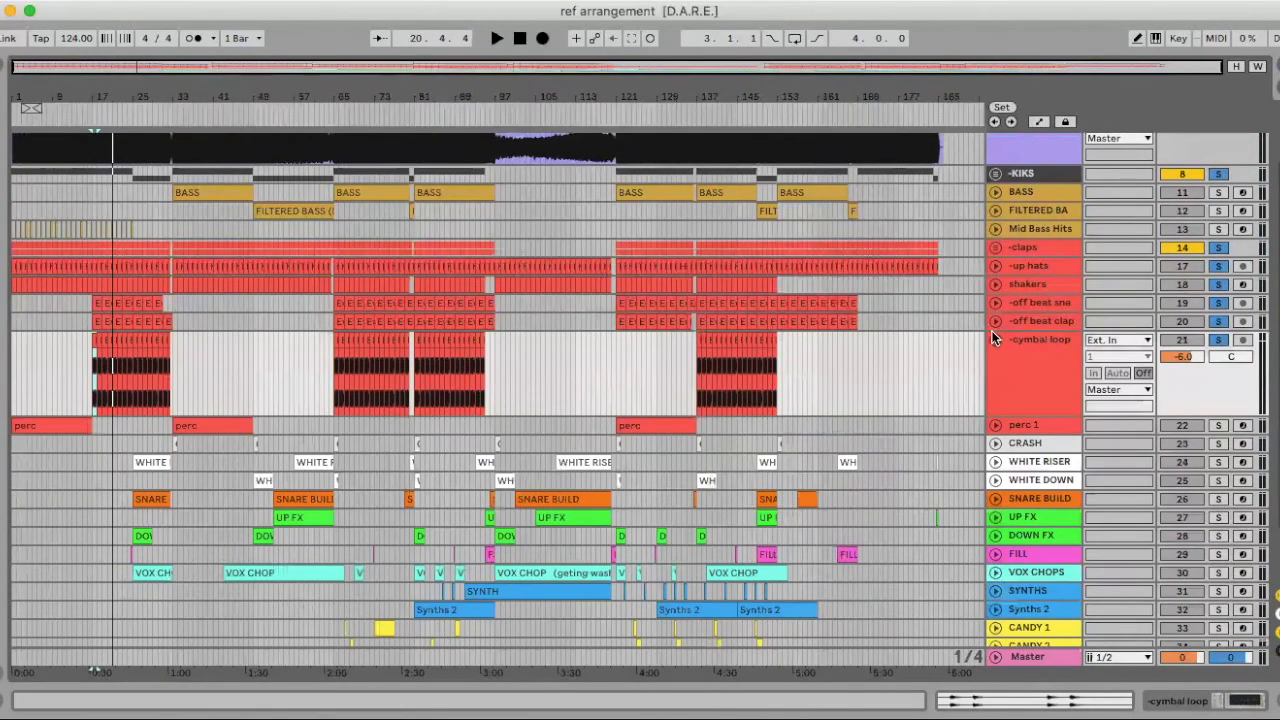
pyautogui.click(994, 337)
pyautogui.scroll(3, 303, 321)
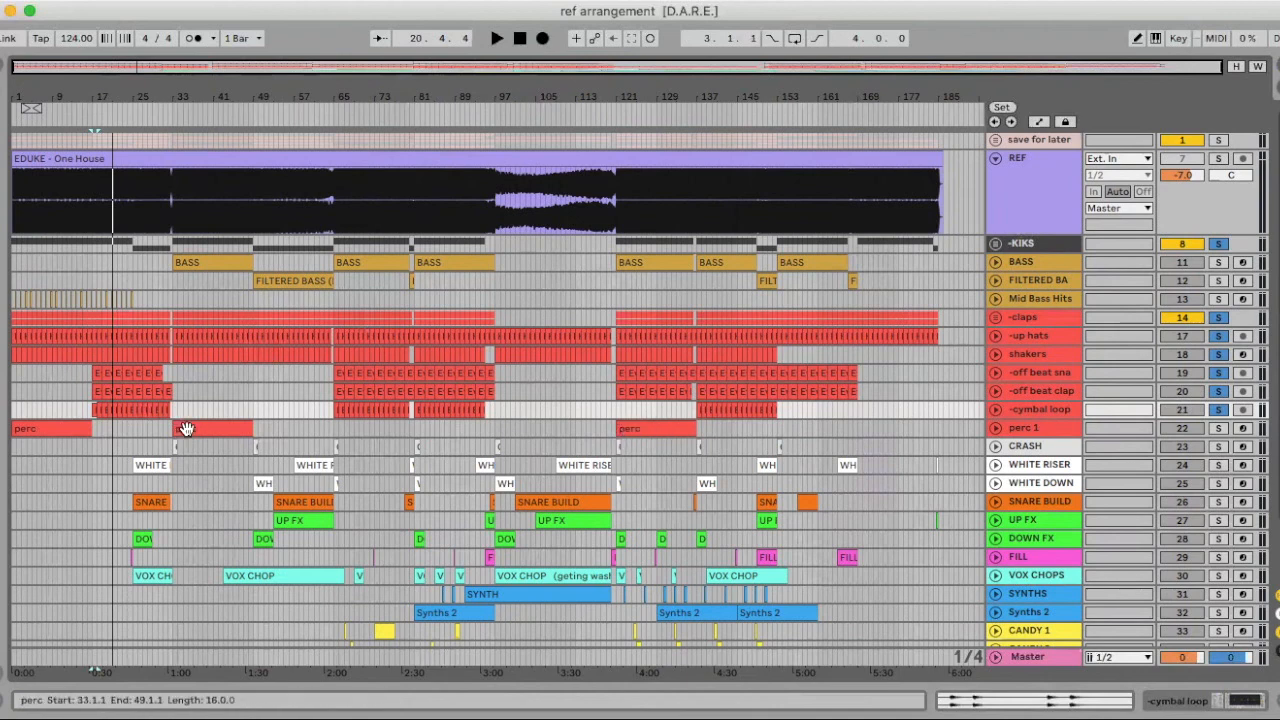
pyautogui.click(996, 428)
pyautogui.click(996, 428)
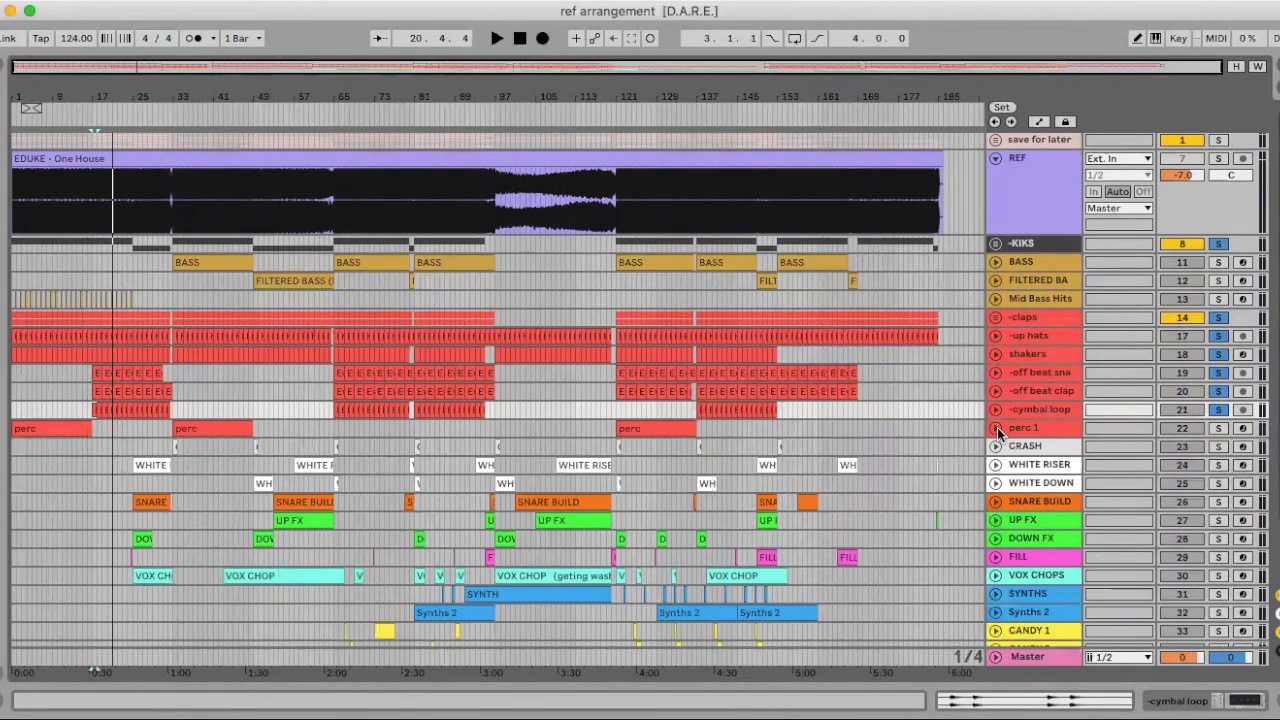
pyautogui.scroll(-2, 384, 434)
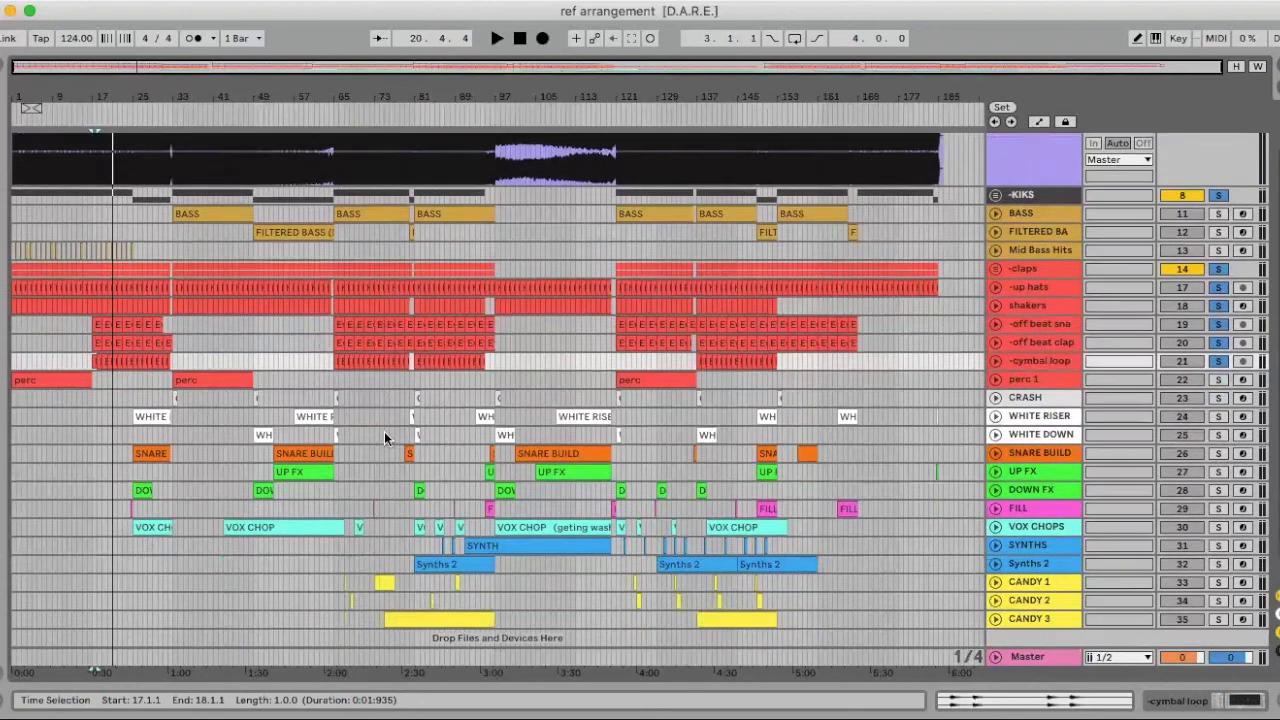
pyautogui.scroll(-1, 384, 437)
pyautogui.scroll(-1, 384, 437)
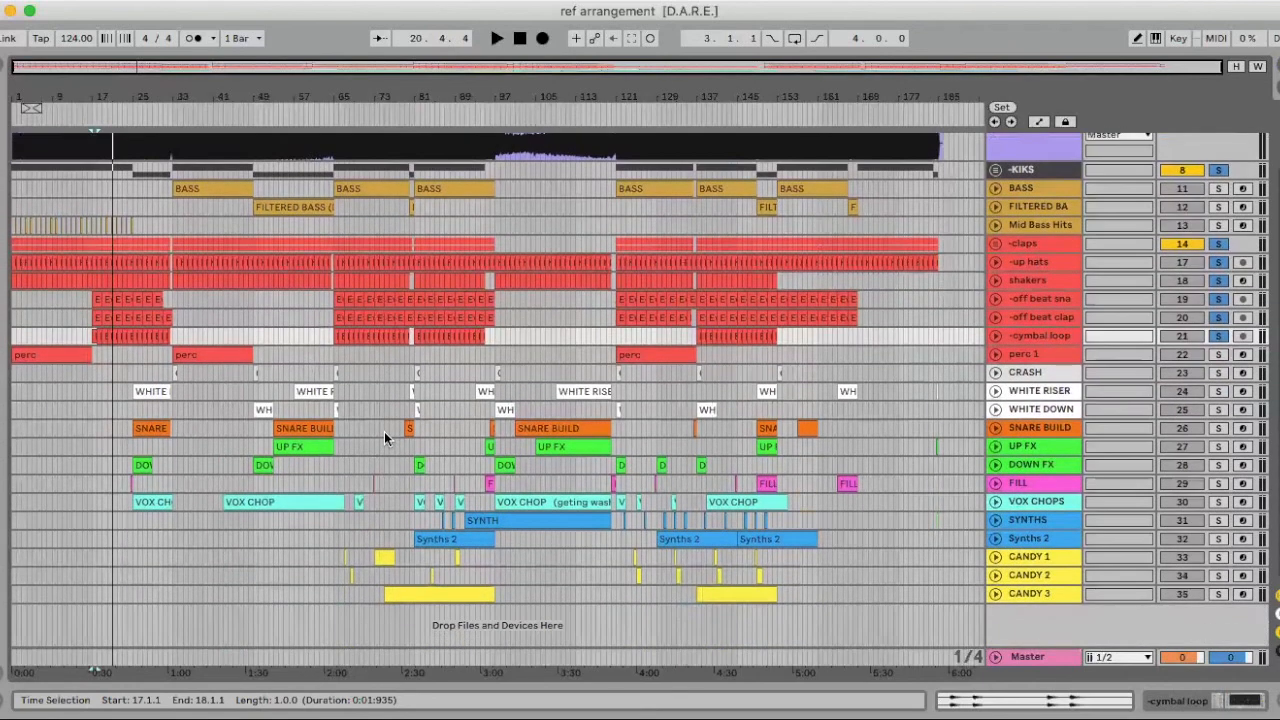
pyautogui.scroll(5, 543, 388)
# Step: Fold the REF track and place the insert marker on the perc 1 track at 107.3.1
pyautogui.click(547, 391)
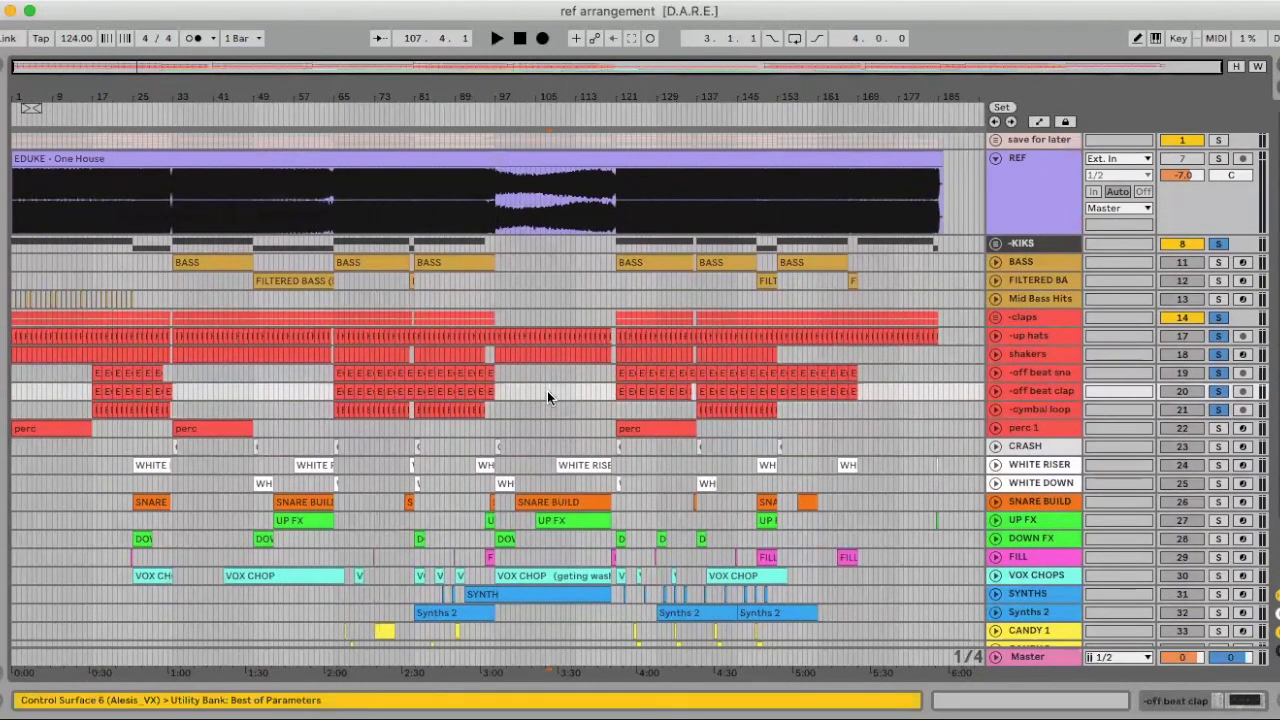
pyautogui.click(995, 160)
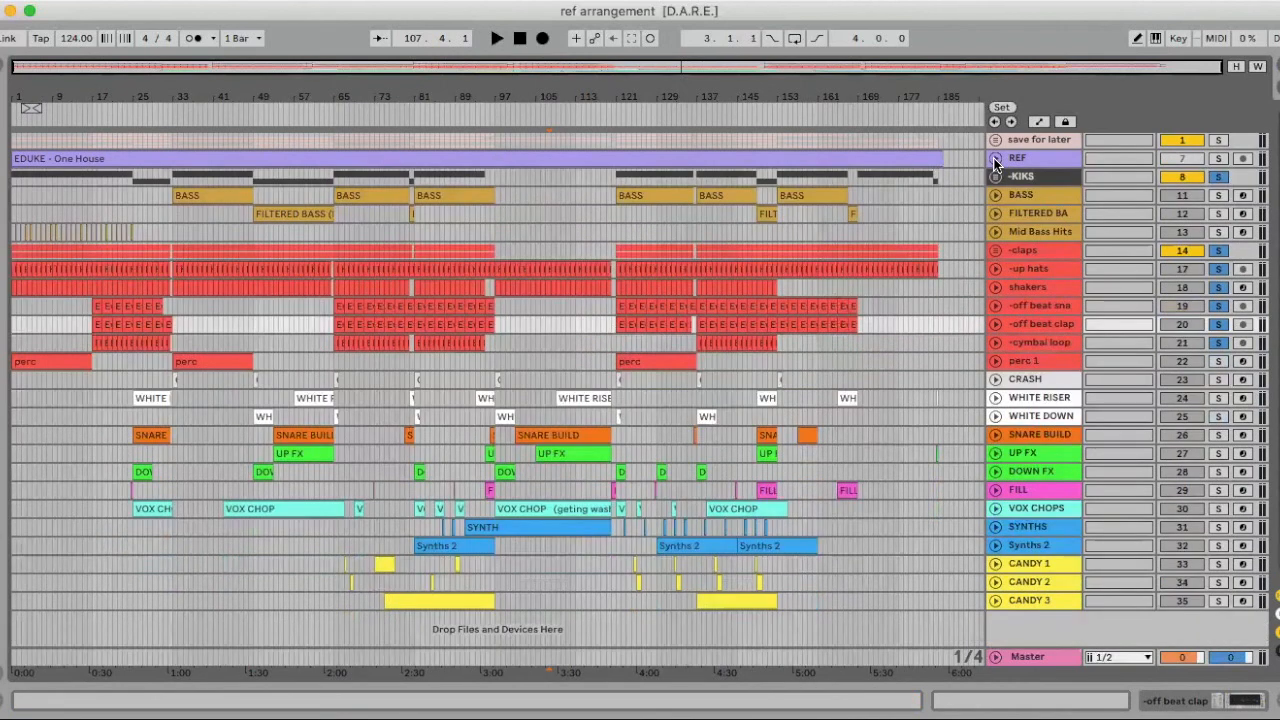
pyautogui.click(548, 362)
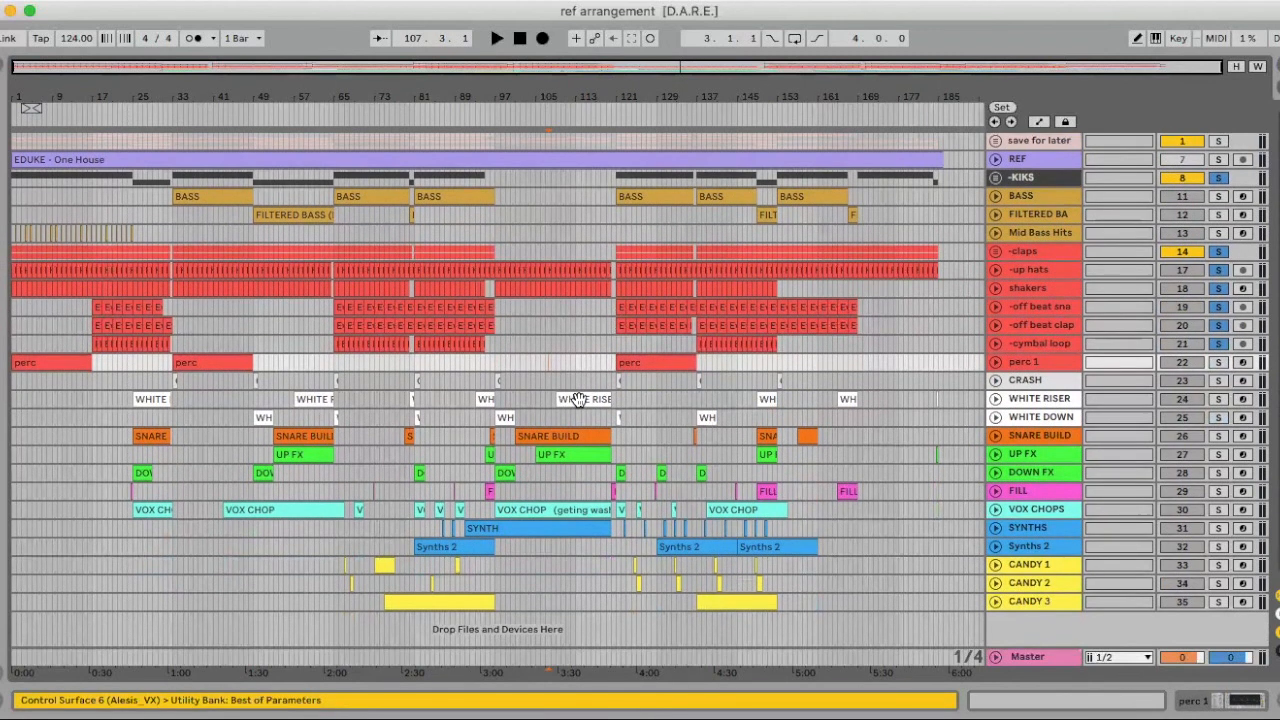